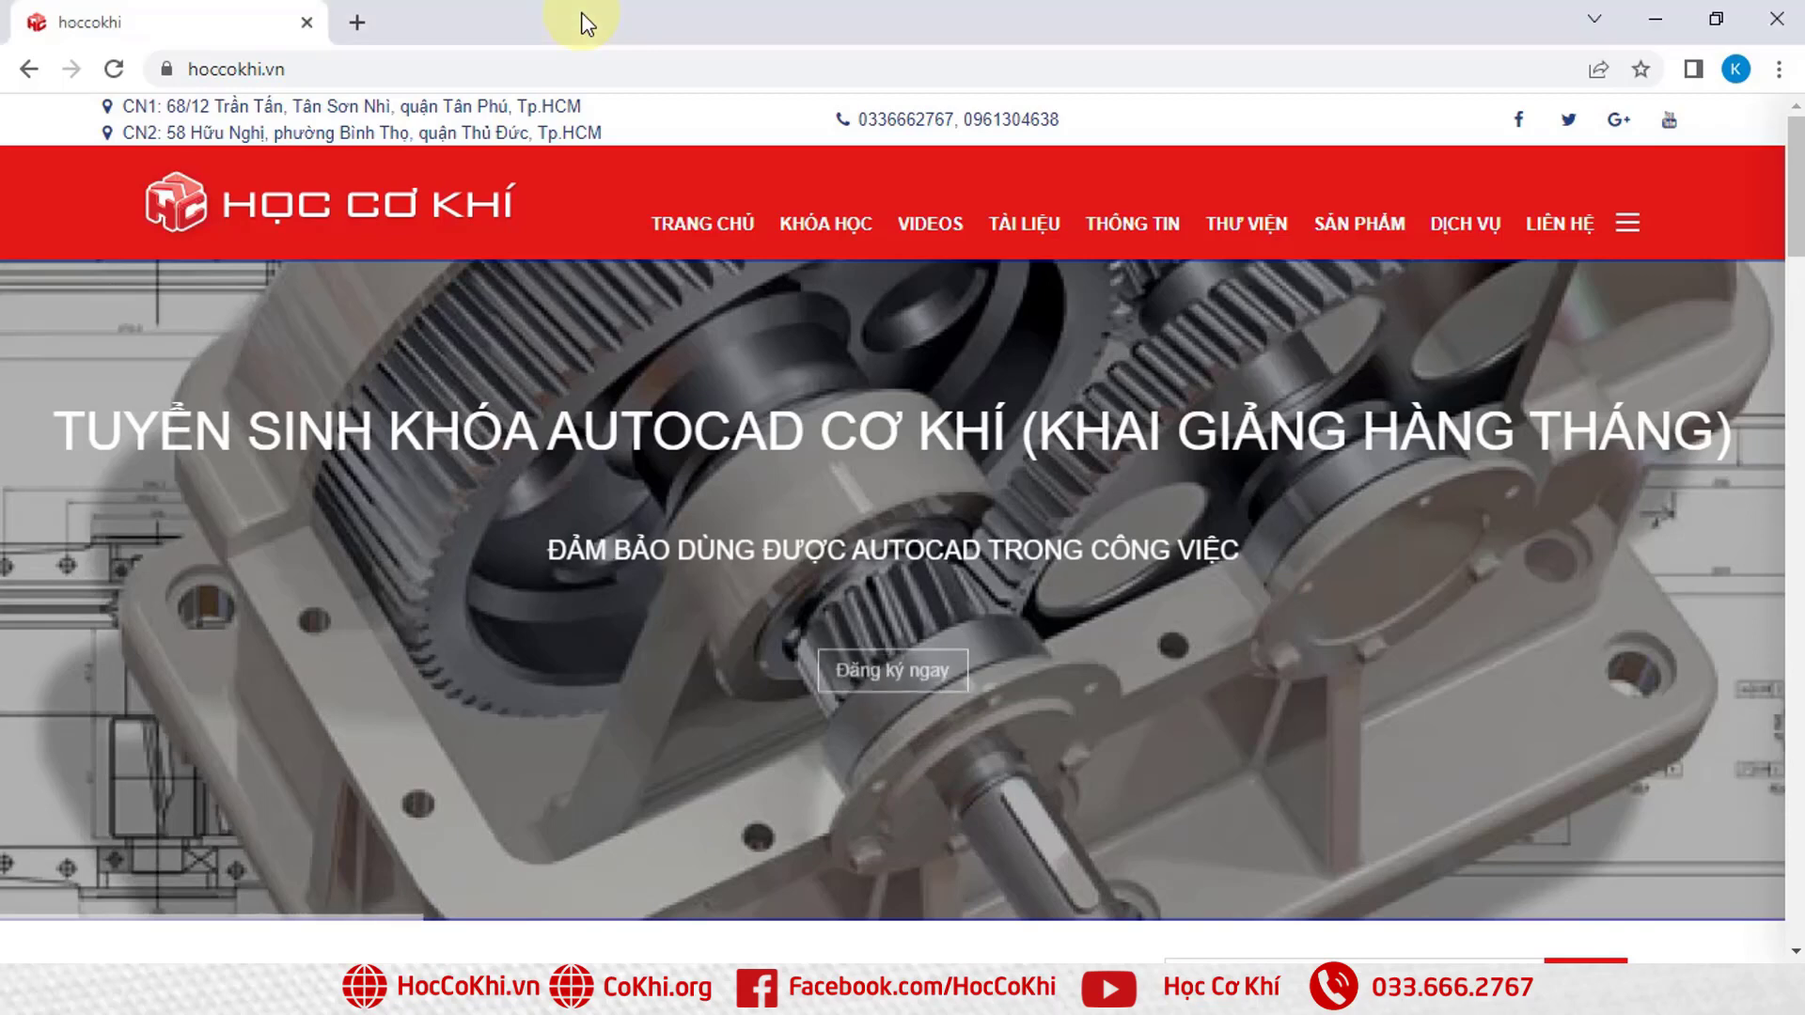
Step: Zoom in on the BOM table and dismiss the low-memory warning
{"action": "scroll", "coordinate": [499, 402], "scroll_direction": "down", "scroll_amount": 2}
{"action": "scroll", "coordinate": [498, 403], "scroll_direction": "down", "scroll_amount": 1}
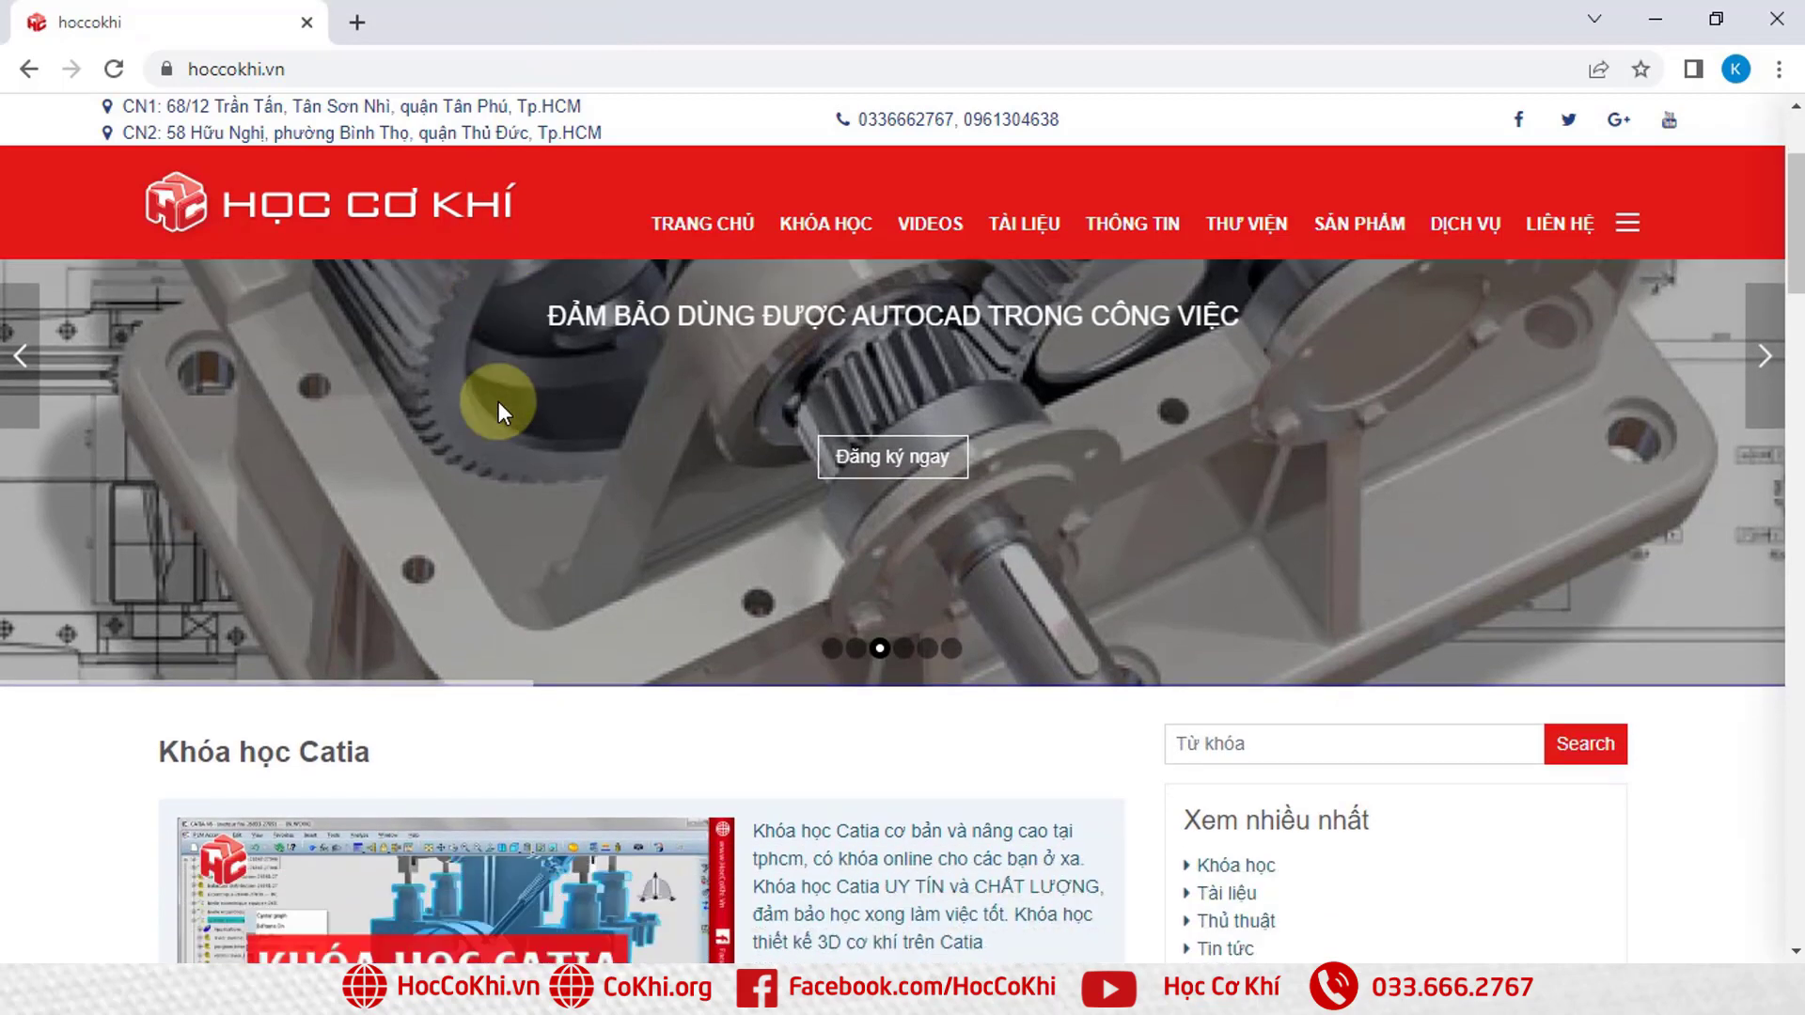
{"action": "scroll", "coordinate": [498, 402], "scroll_direction": "down", "scroll_amount": 2}
{"action": "scroll", "coordinate": [498, 402], "scroll_direction": "down", "scroll_amount": 3}
{"action": "scroll", "coordinate": [498, 402], "scroll_direction": "down", "scroll_amount": 3}
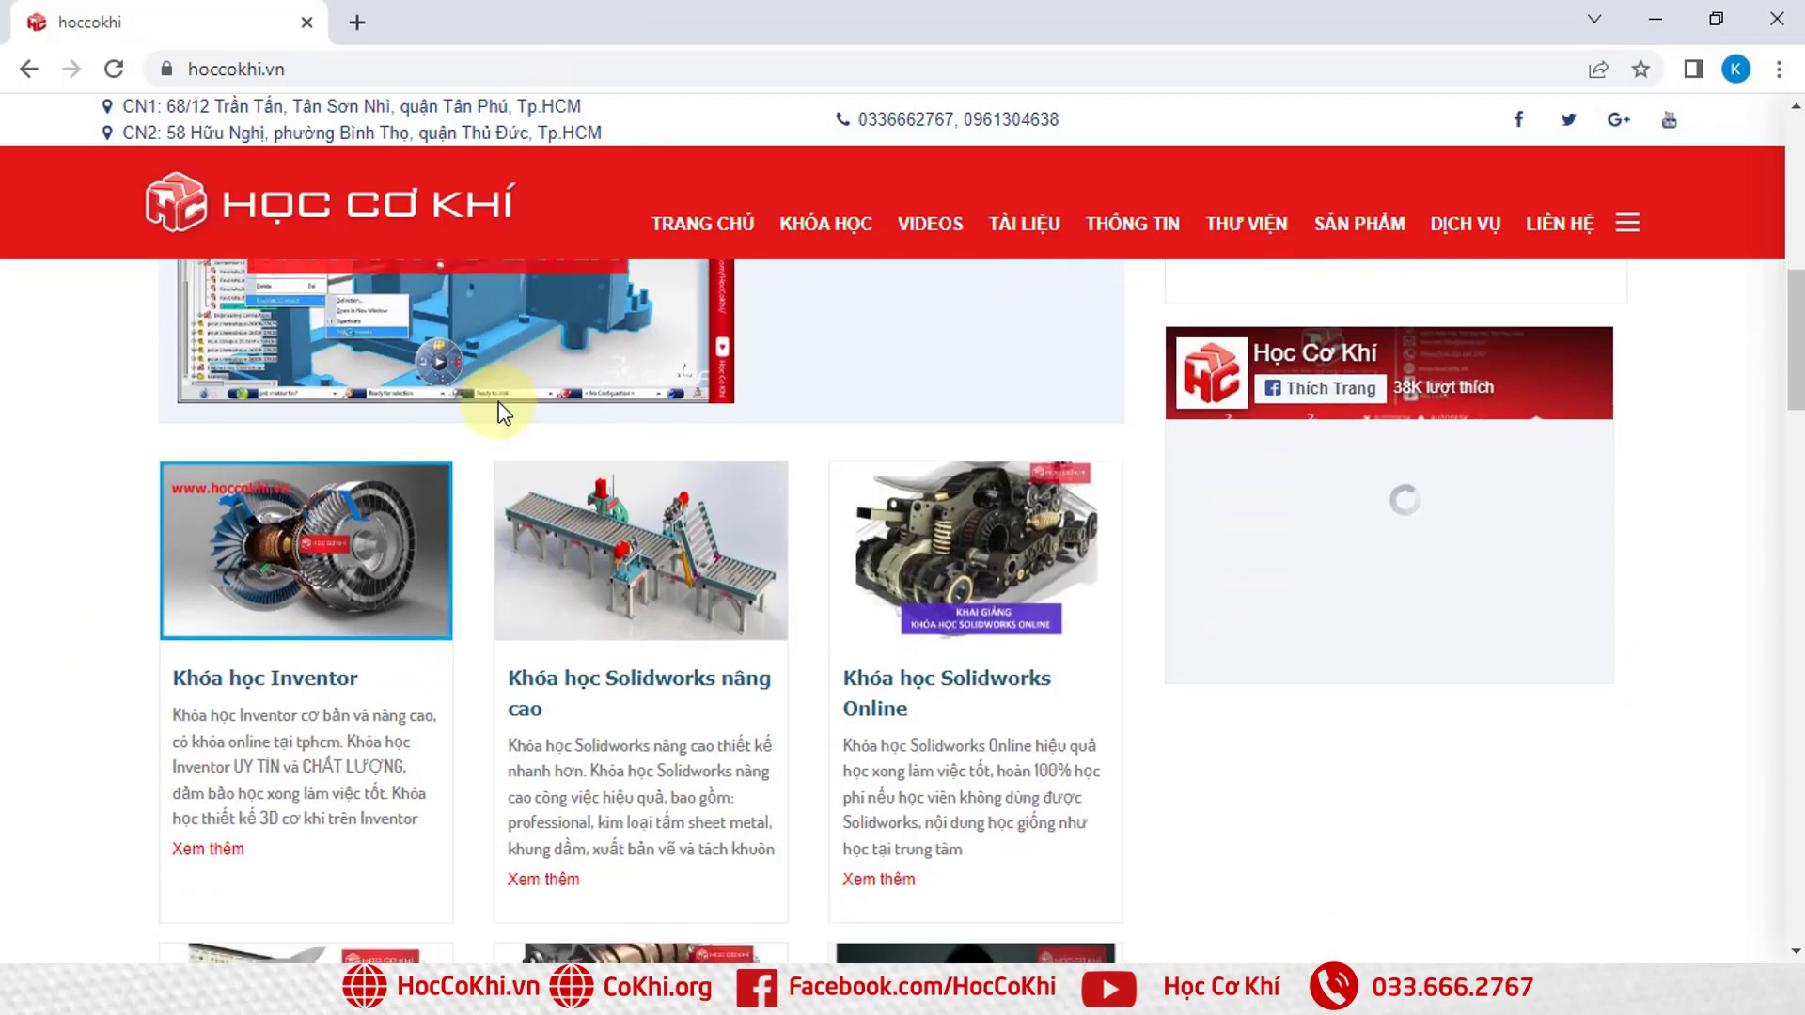
{"action": "scroll", "coordinate": [498, 402], "scroll_direction": "down", "scroll_amount": 4}
{"action": "scroll", "coordinate": [498, 414], "scroll_direction": "down", "scroll_amount": 2}
{"action": "scroll", "coordinate": [498, 414], "scroll_direction": "down", "scroll_amount": 3}
{"action": "scroll", "coordinate": [500, 412], "scroll_direction": "down", "scroll_amount": 5}
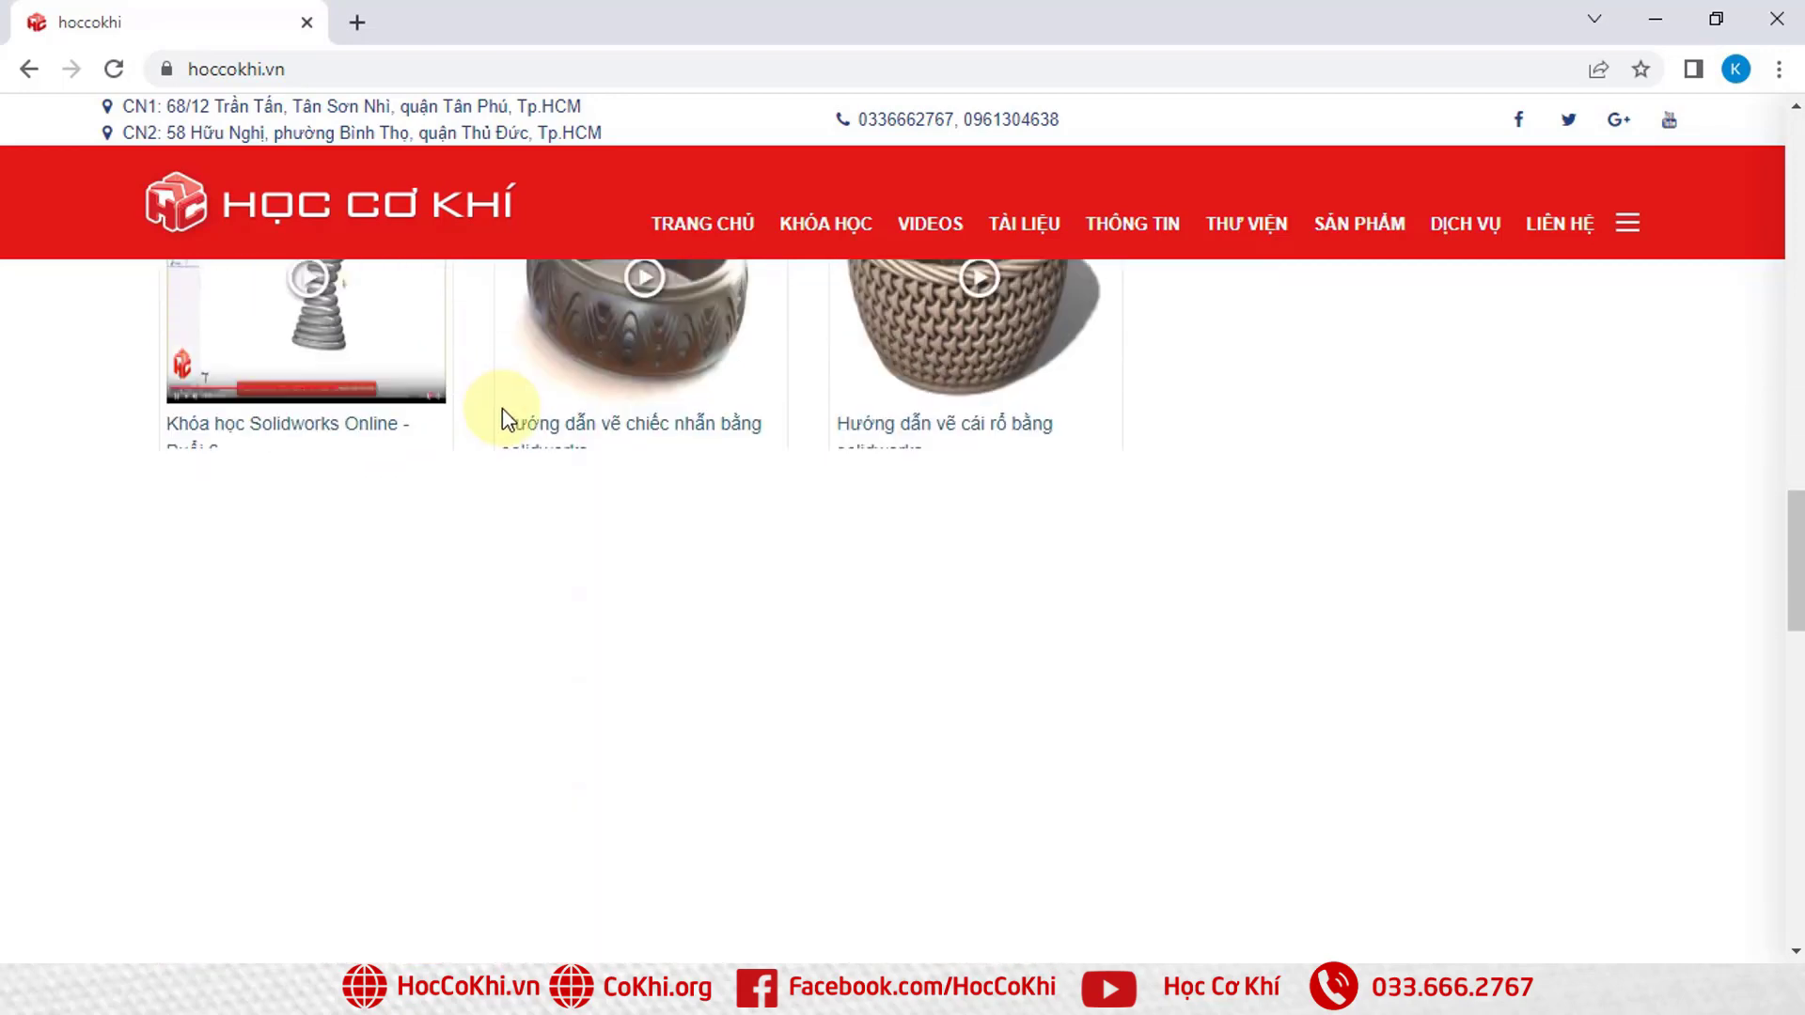
{"action": "scroll", "coordinate": [507, 428], "scroll_direction": "down", "scroll_amount": 3}
{"action": "scroll", "coordinate": [514, 437], "scroll_direction": "down", "scroll_amount": 3}
{"action": "scroll", "coordinate": [544, 512], "scroll_direction": "down", "scroll_amount": 2}
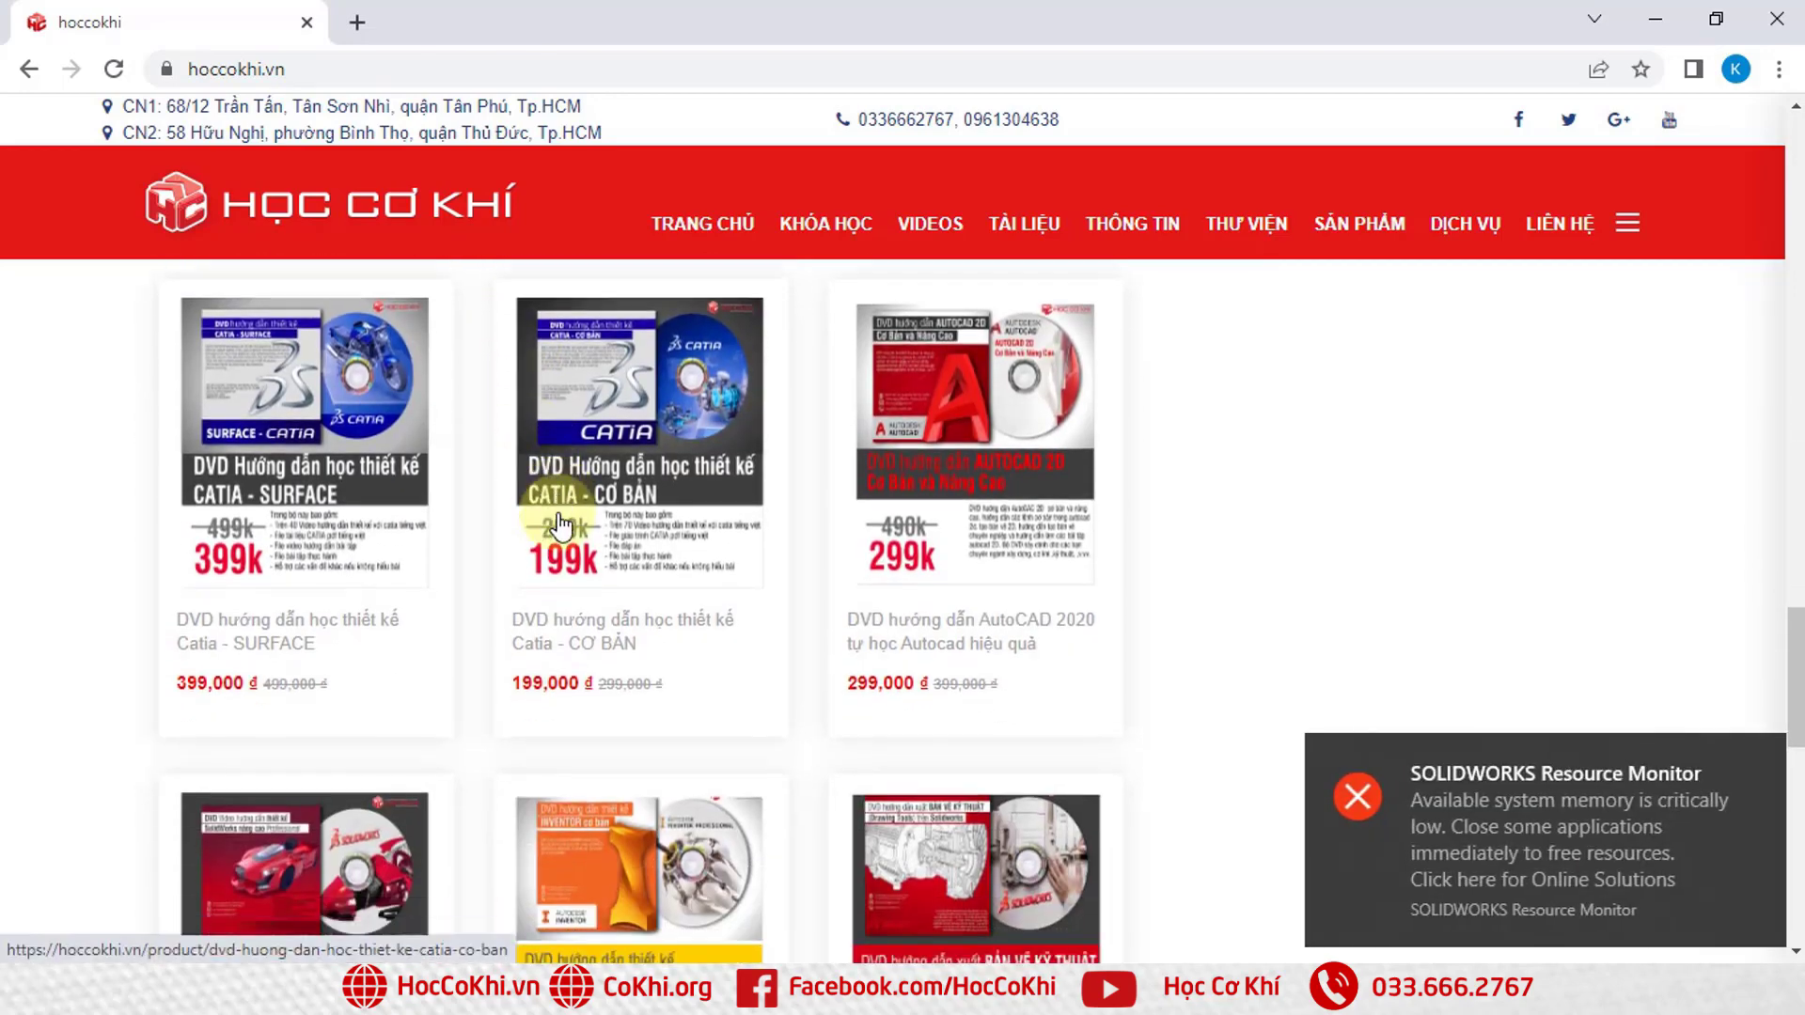
{"action": "scroll", "coordinate": [555, 513], "scroll_direction": "down", "scroll_amount": 4}
{"action": "scroll", "coordinate": [846, 564], "scroll_direction": "down", "scroll_amount": 1}
{"action": "scroll", "coordinate": [1523, 665], "scroll_direction": "down", "scroll_amount": 2}
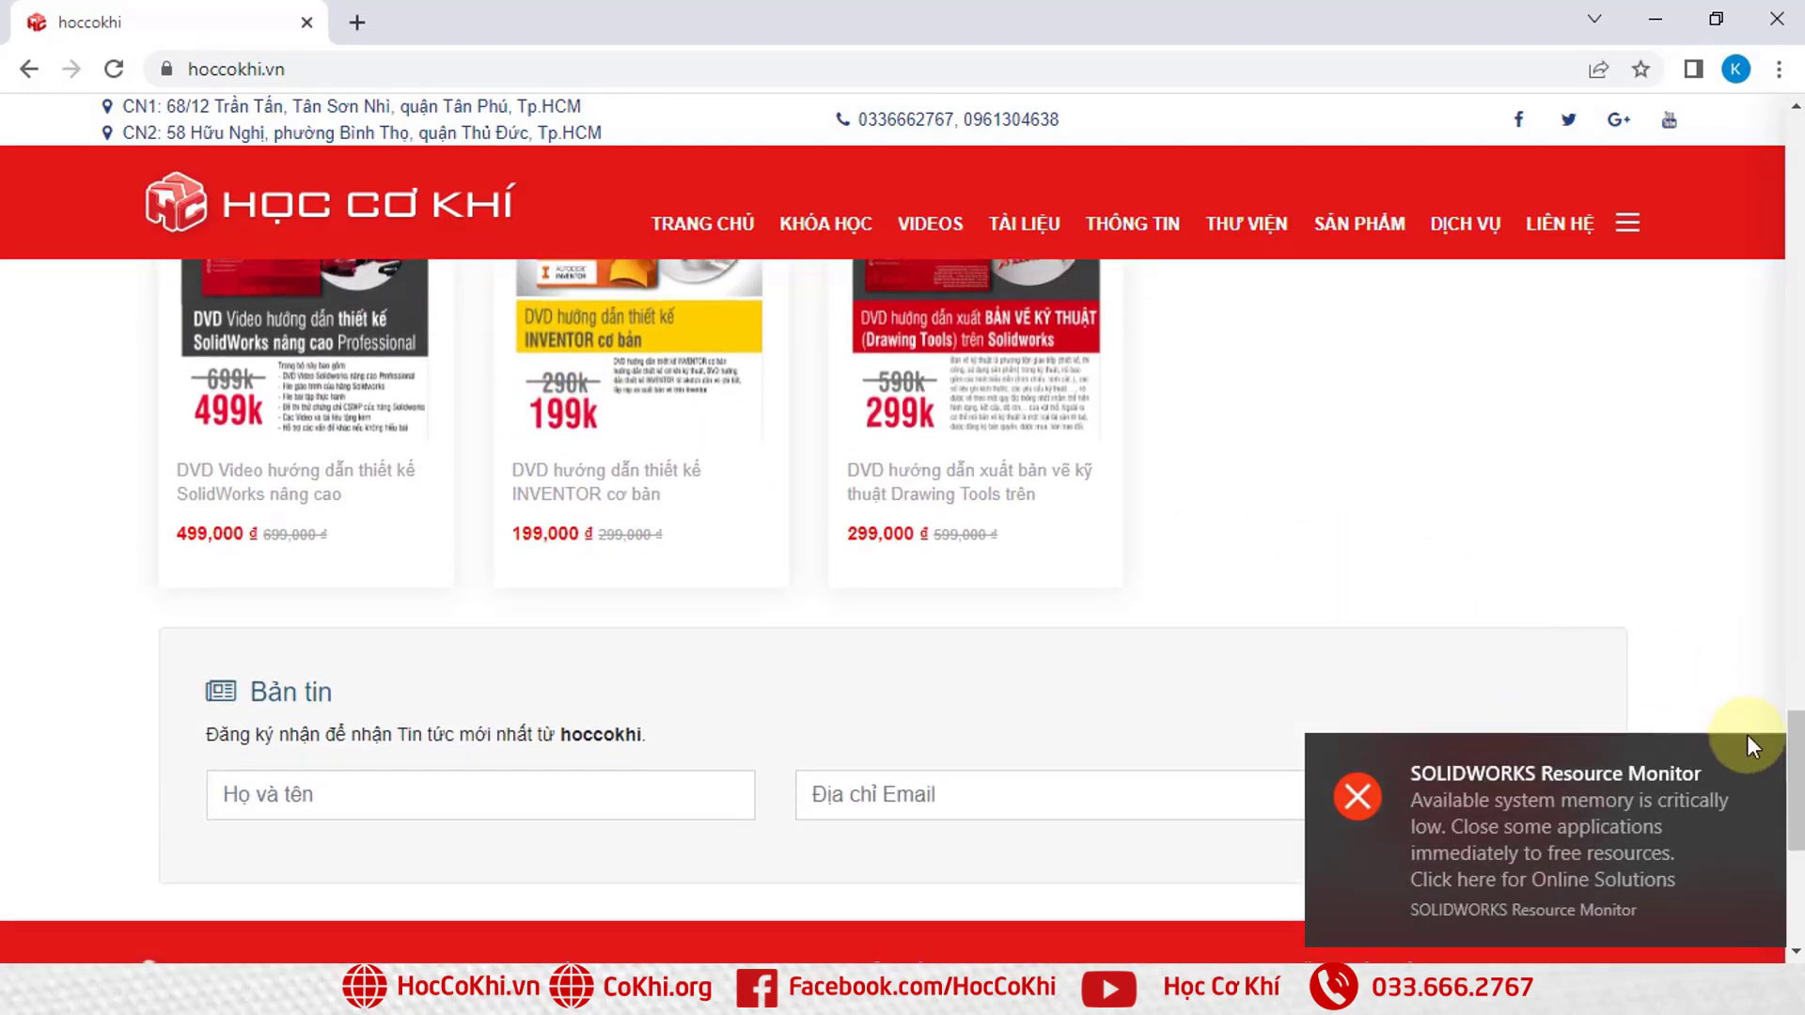
{"action": "left_click", "coordinate": [1763, 758]}
{"action": "scroll", "coordinate": [1410, 584], "scroll_direction": "down", "scroll_amount": 3}
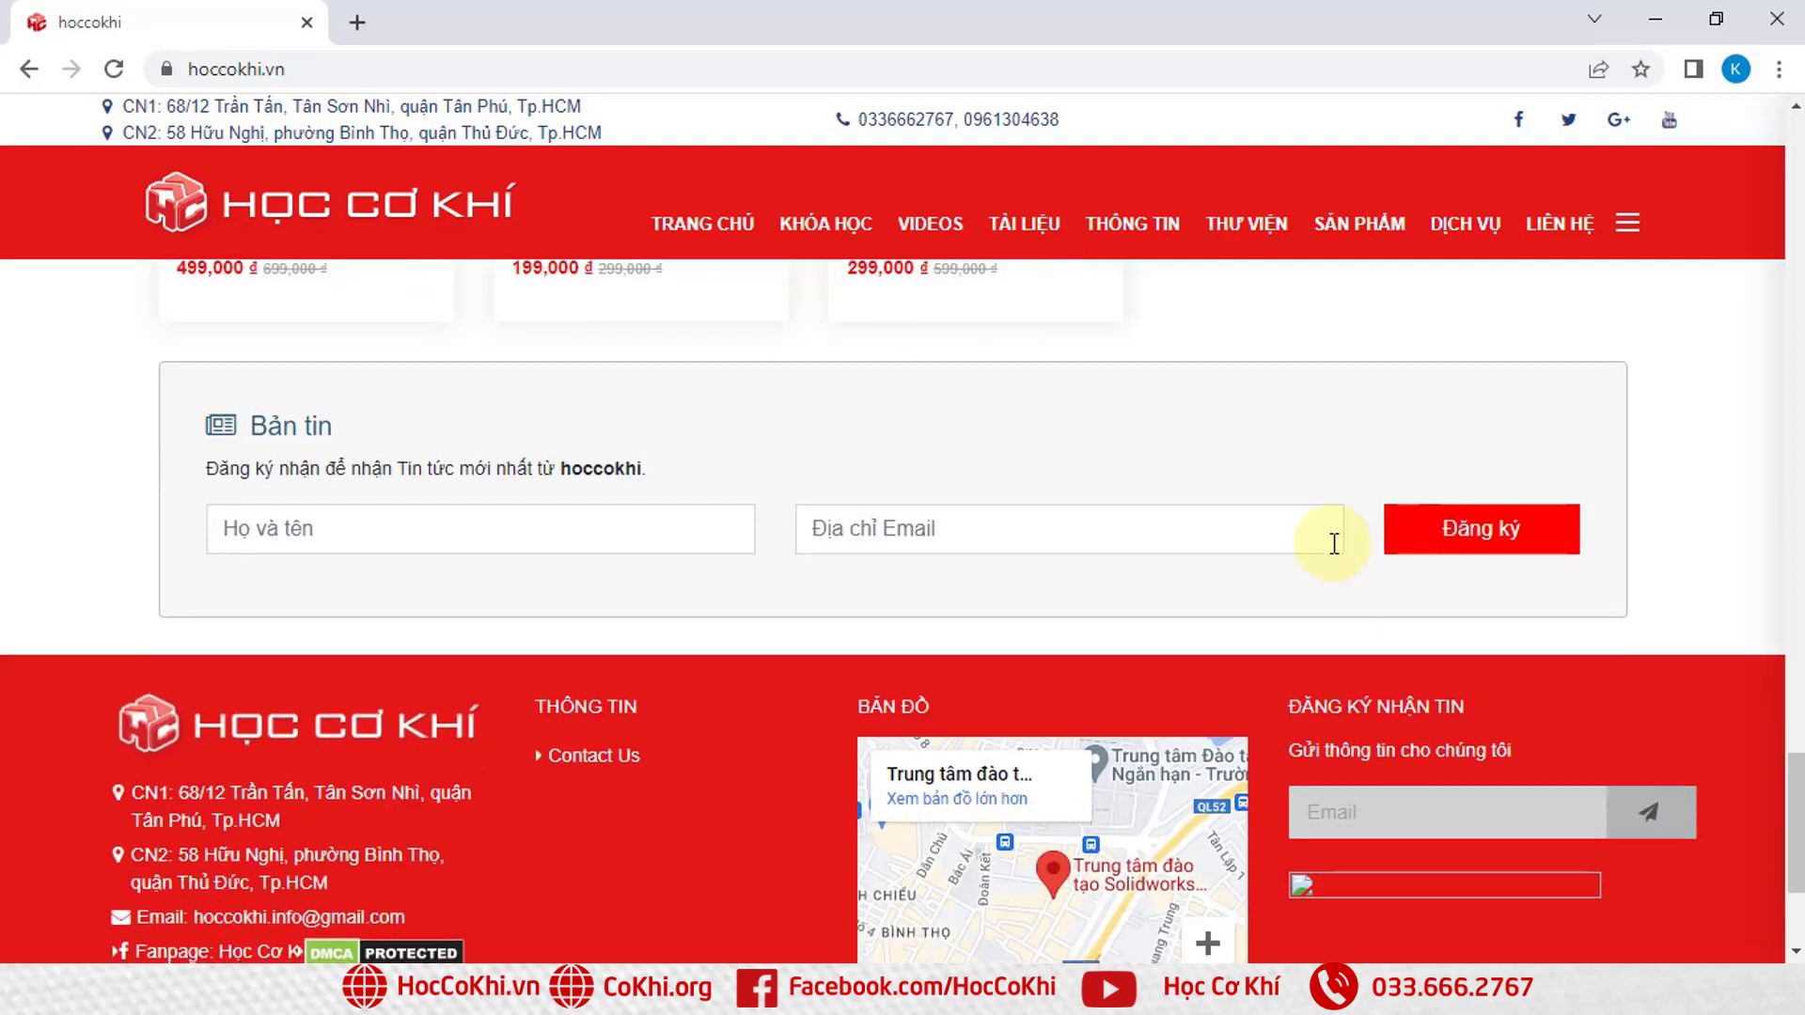
{"action": "scroll", "coordinate": [1329, 545], "scroll_direction": "down", "scroll_amount": 3}
{"action": "scroll", "coordinate": [1328, 546], "scroll_direction": "up", "scroll_amount": 5}
{"action": "scroll", "coordinate": [1328, 545], "scroll_direction": "up", "scroll_amount": 3}
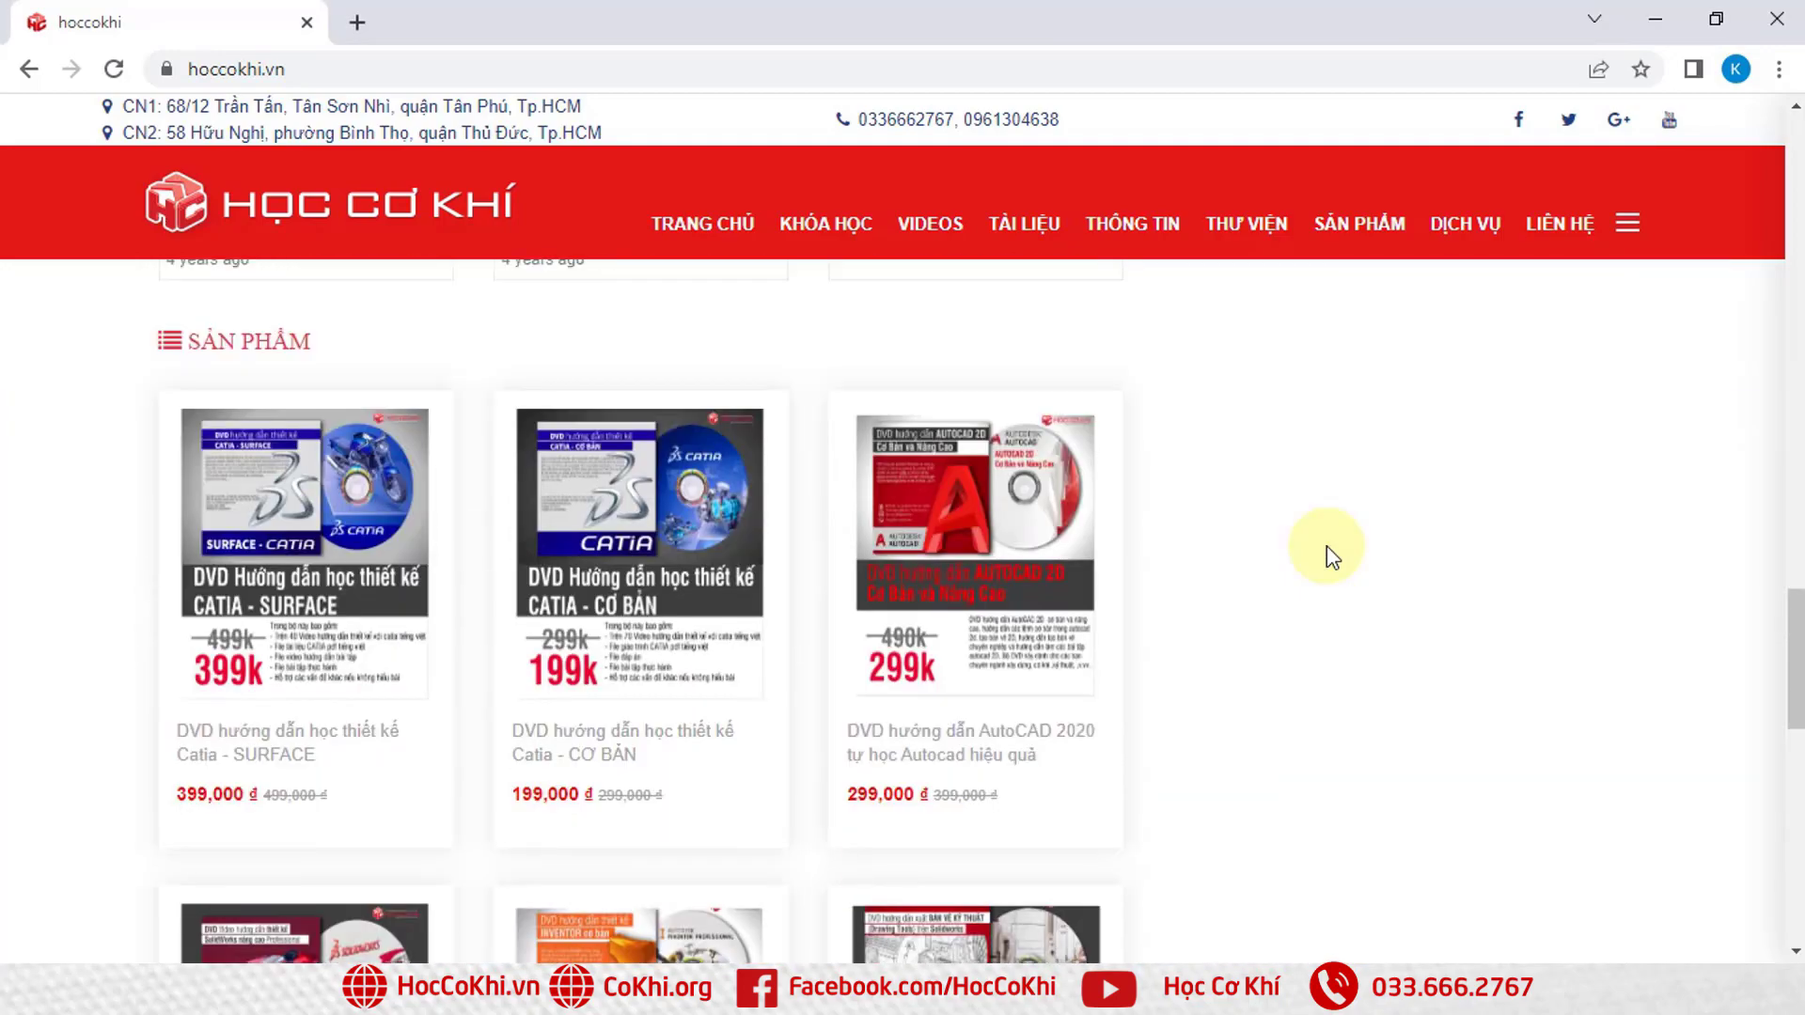
{"action": "scroll", "coordinate": [1328, 545], "scroll_direction": "up", "scroll_amount": 4}
{"action": "scroll", "coordinate": [1328, 546], "scroll_direction": "up", "scroll_amount": 3}
{"action": "scroll", "coordinate": [1327, 545], "scroll_direction": "up", "scroll_amount": 4}
{"action": "scroll", "coordinate": [1327, 545], "scroll_direction": "up", "scroll_amount": 4}
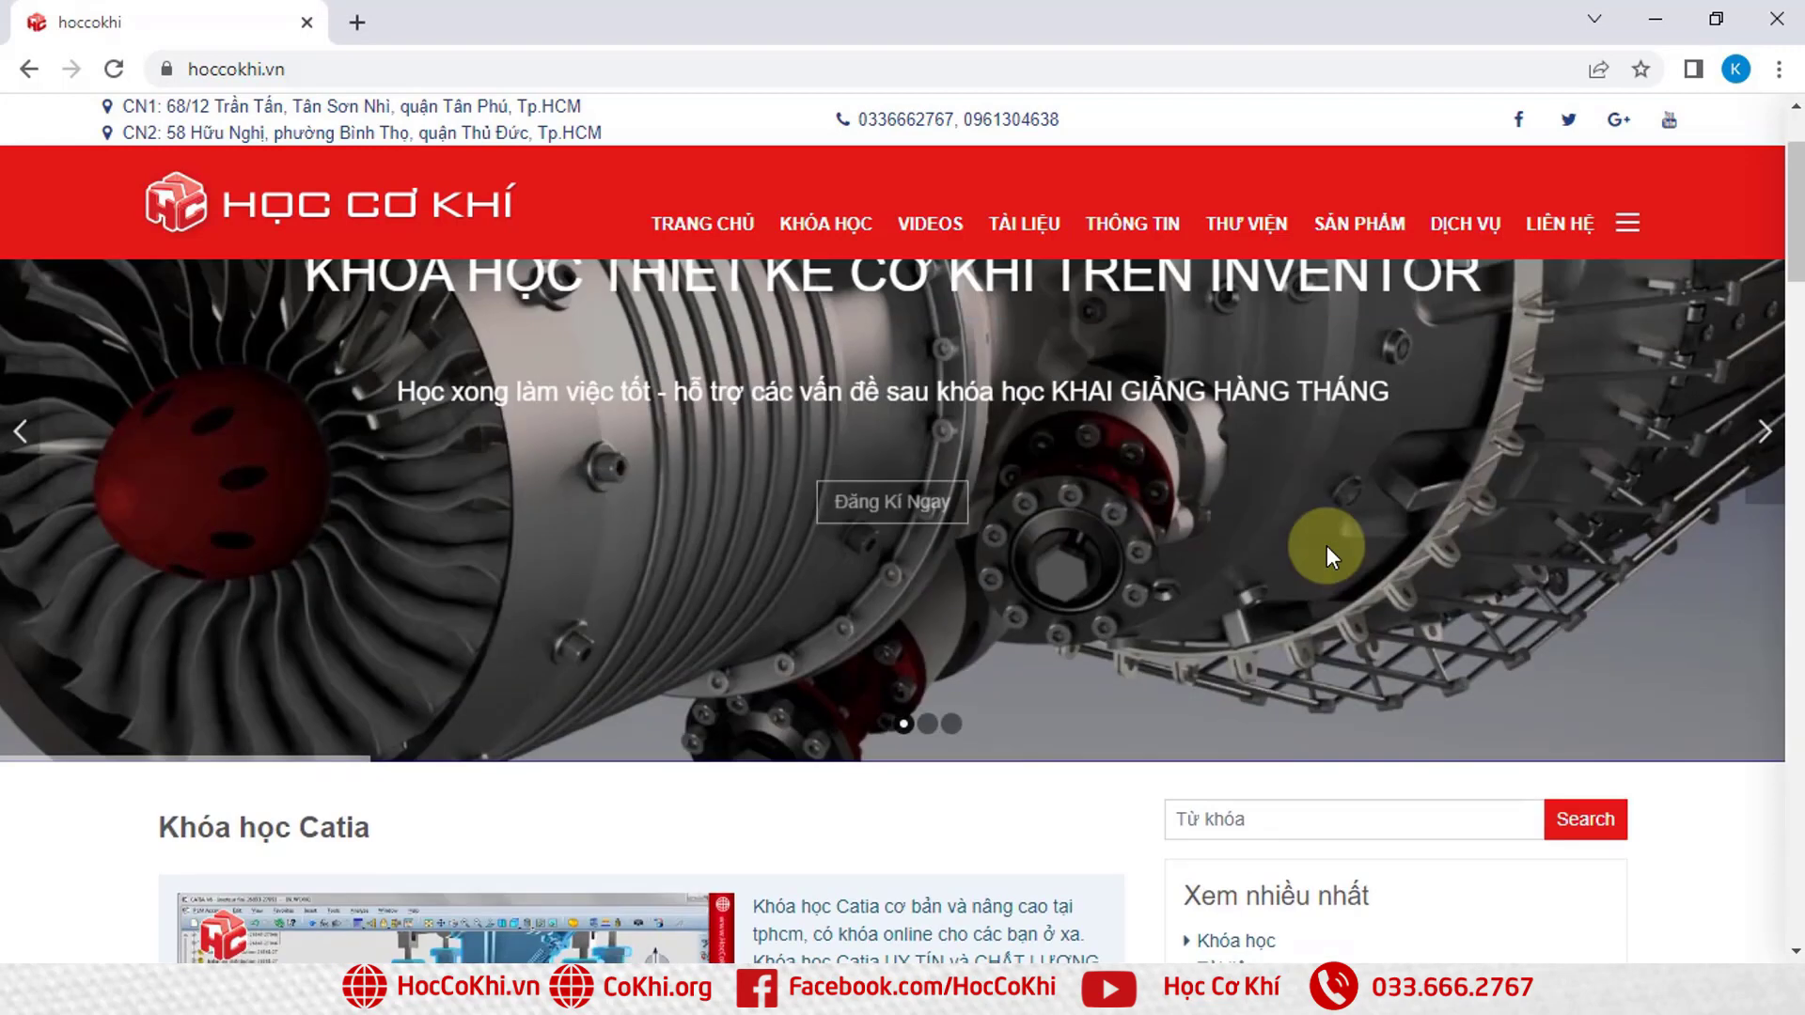
{"action": "scroll", "coordinate": [1327, 545], "scroll_direction": "up", "scroll_amount": 1}
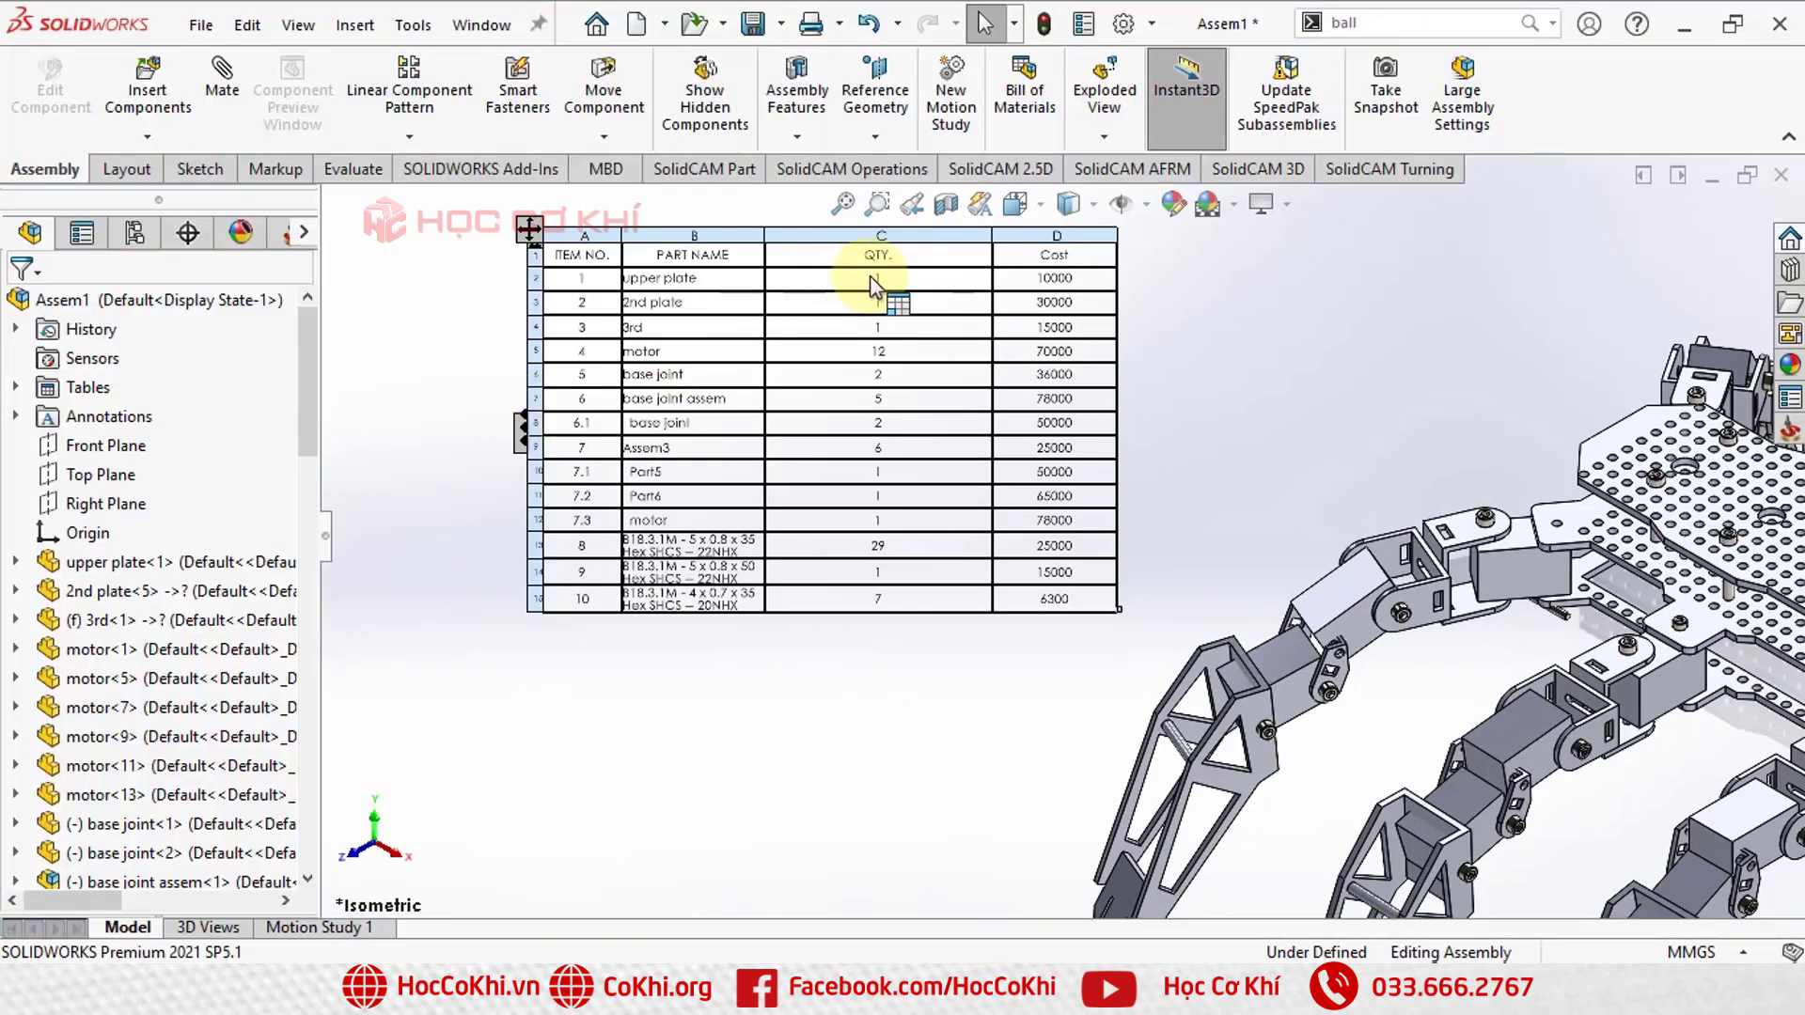
Step: Narrow the QTY column by dragging its border with Cost to the left
{"action": "scroll", "coordinate": [879, 277], "scroll_direction": "down", "scroll_amount": 3}
{"action": "scroll", "coordinate": [869, 321], "scroll_direction": "down", "scroll_amount": 2}
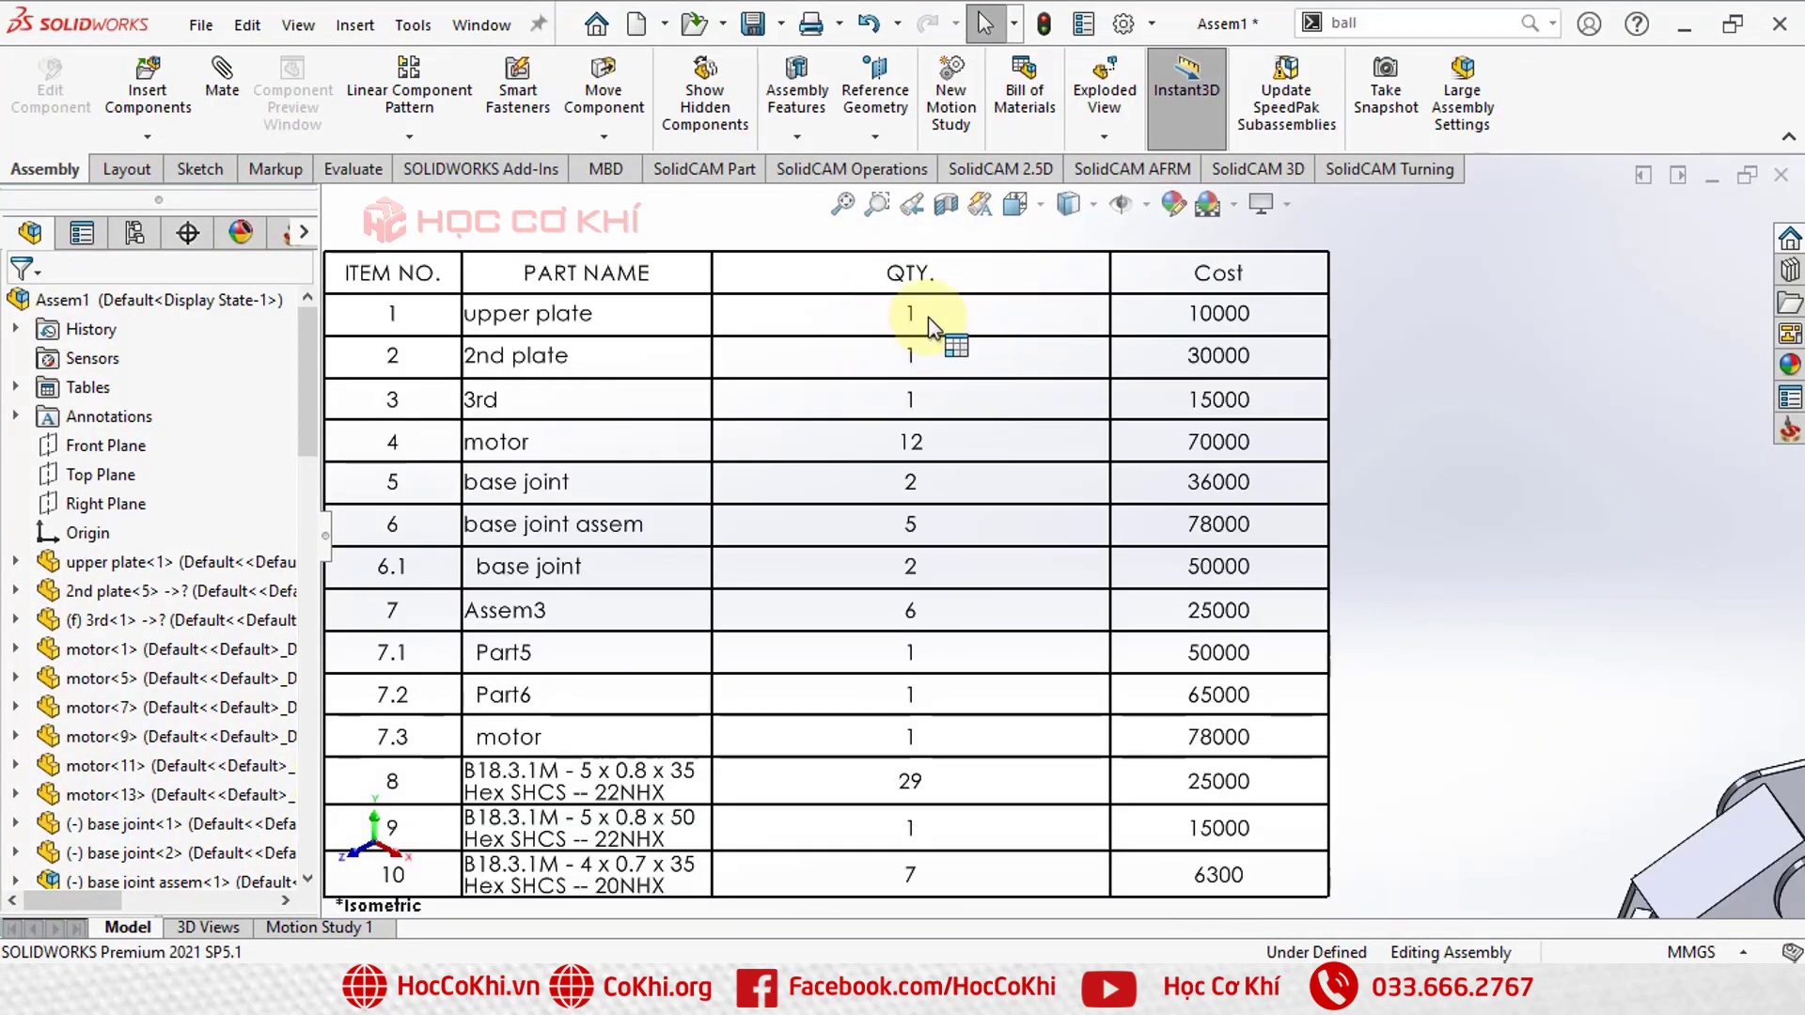
{"action": "left_click_drag", "start_coordinate": [1109, 268], "coordinate": [911, 273]}
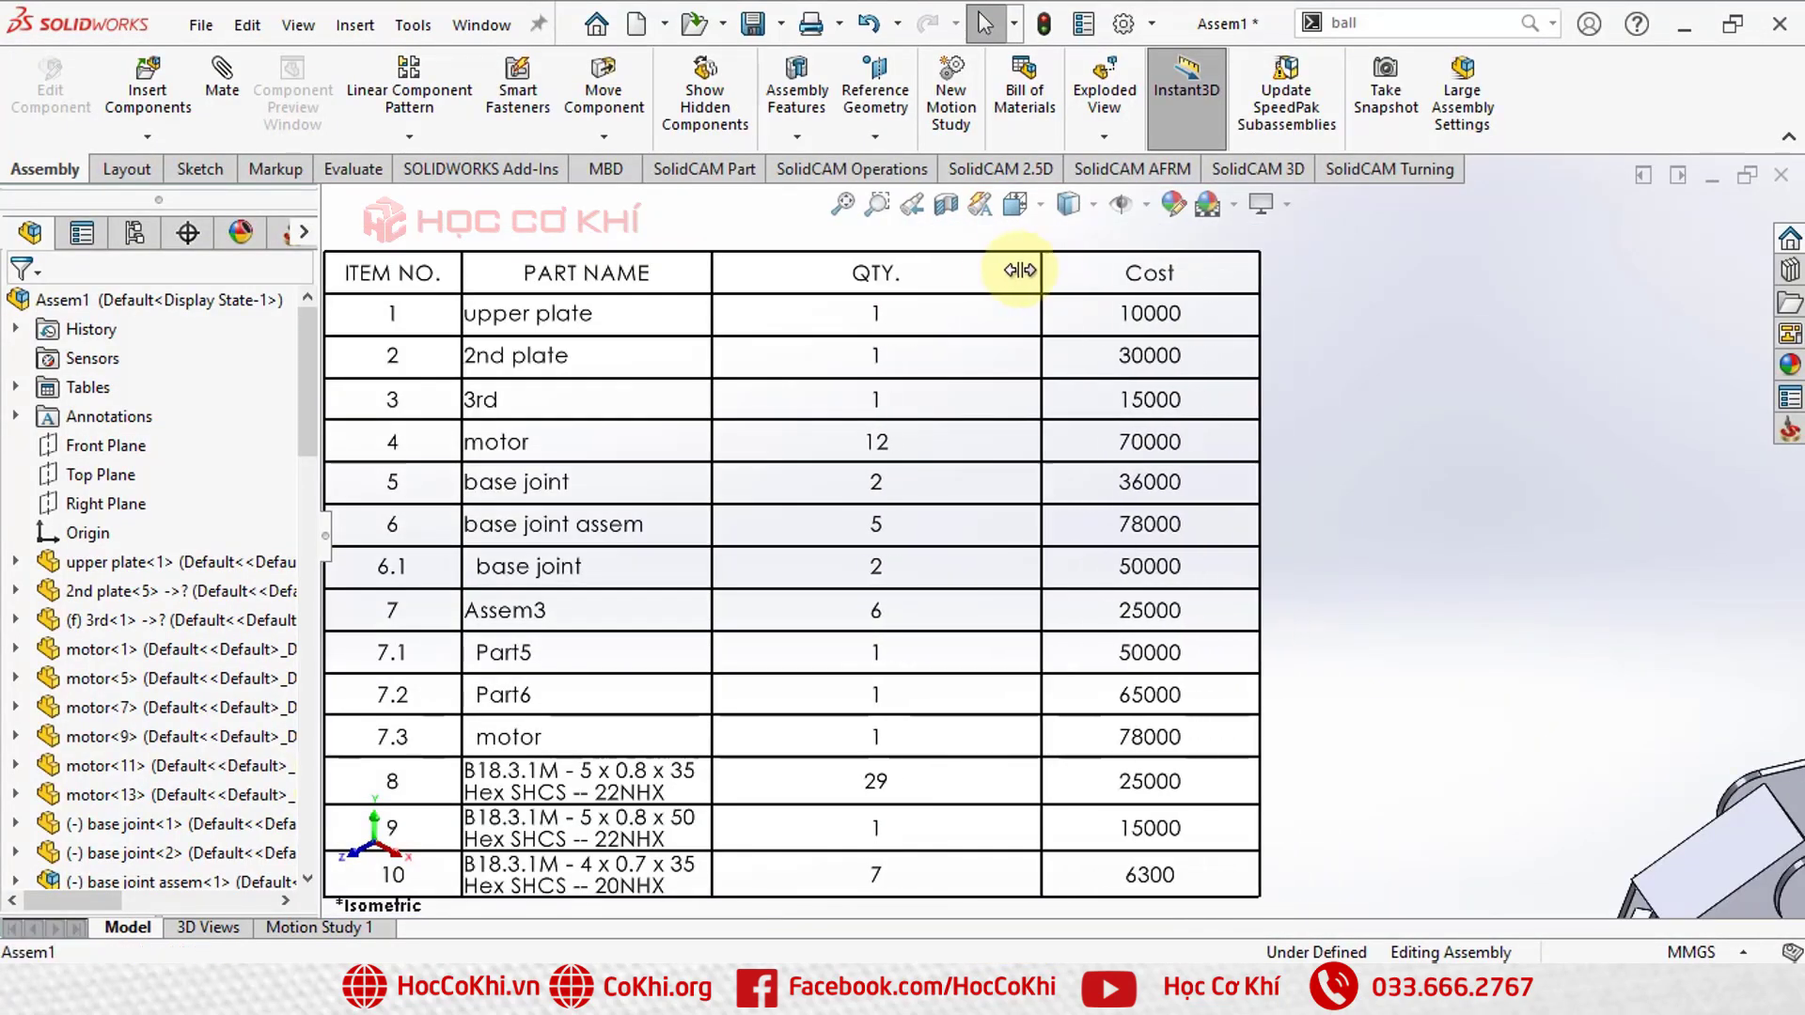
{"action": "left_click", "coordinate": [1362, 500]}
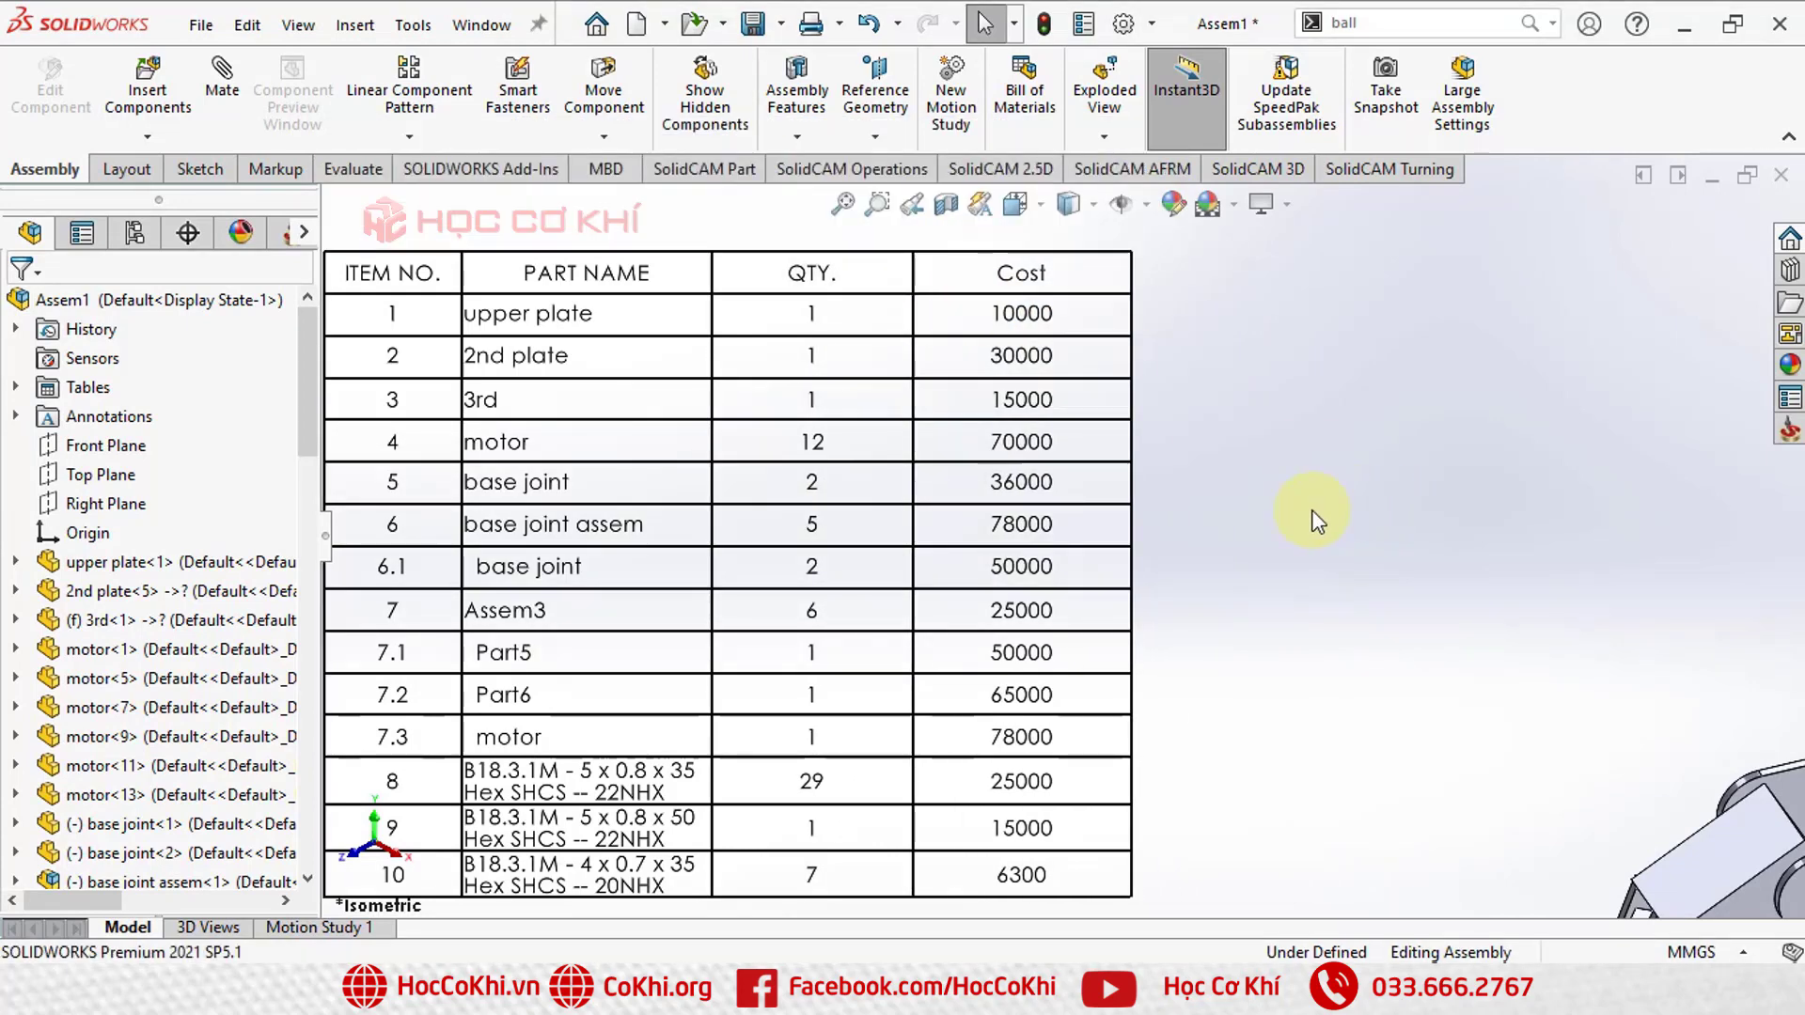
{"action": "scroll", "coordinate": [1034, 545], "scroll_direction": "up", "scroll_amount": 1}
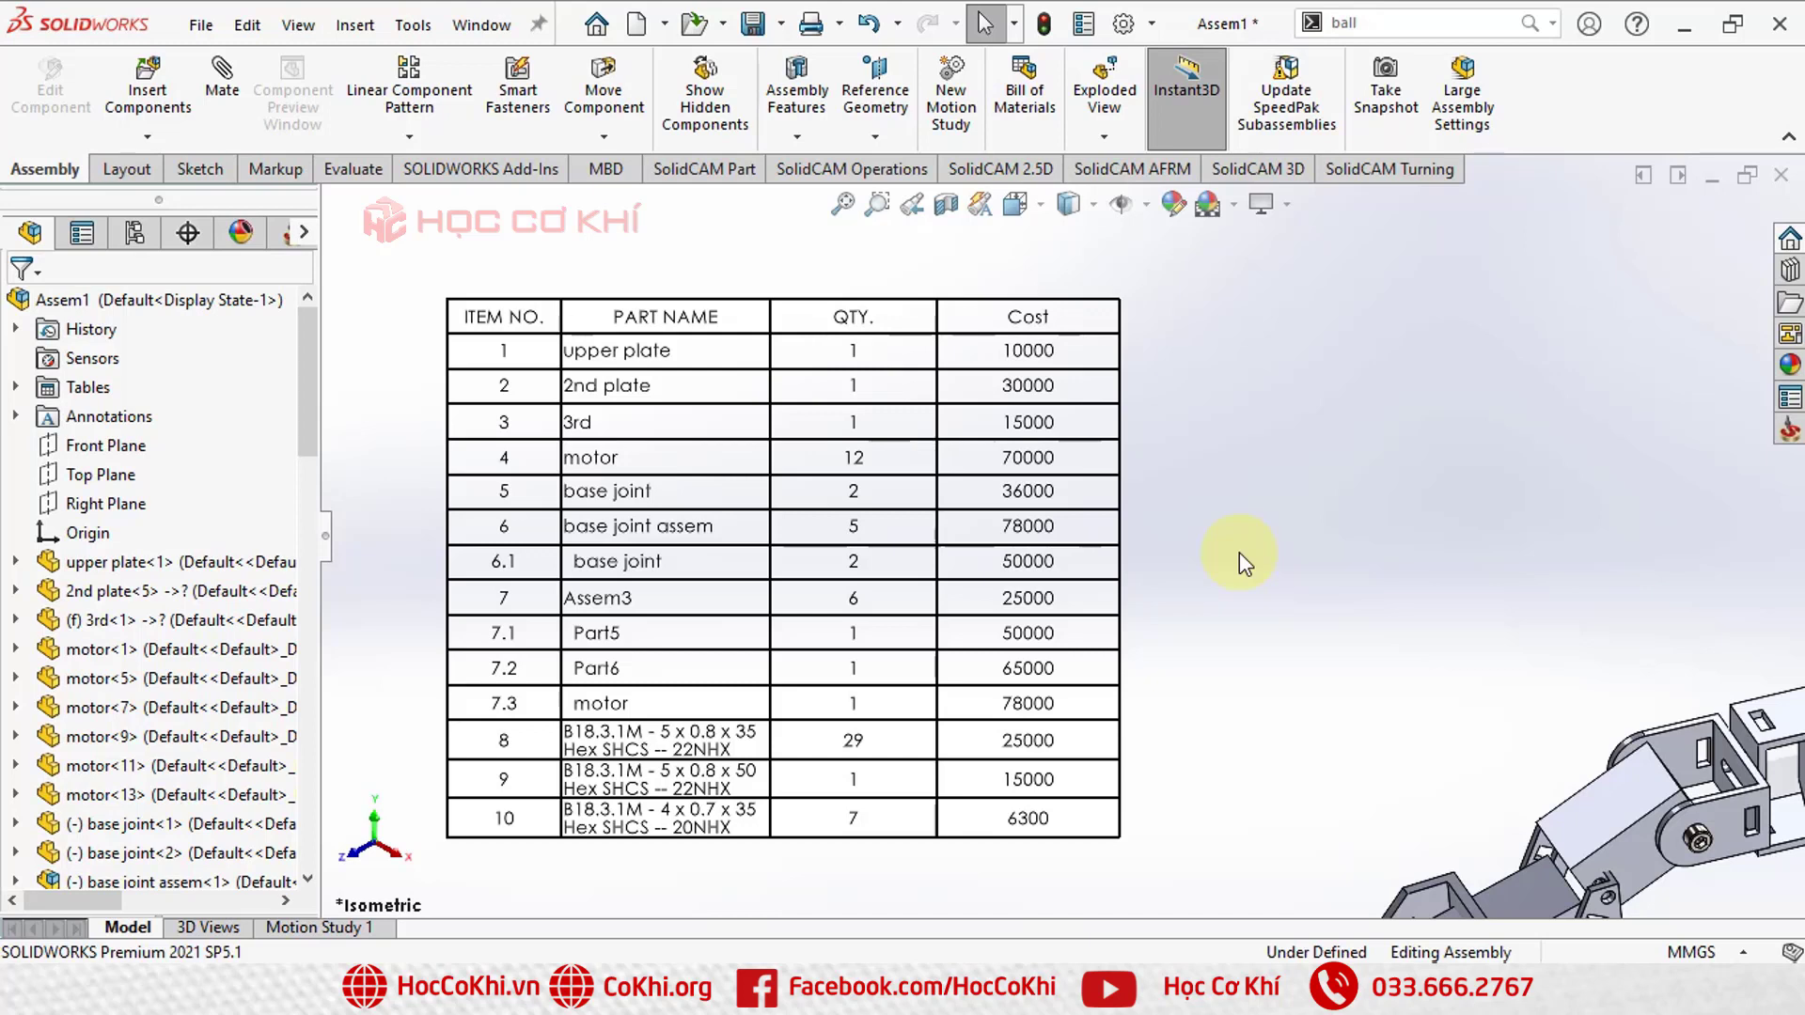
{"action": "mouse_move", "coordinate": [649, 357]}
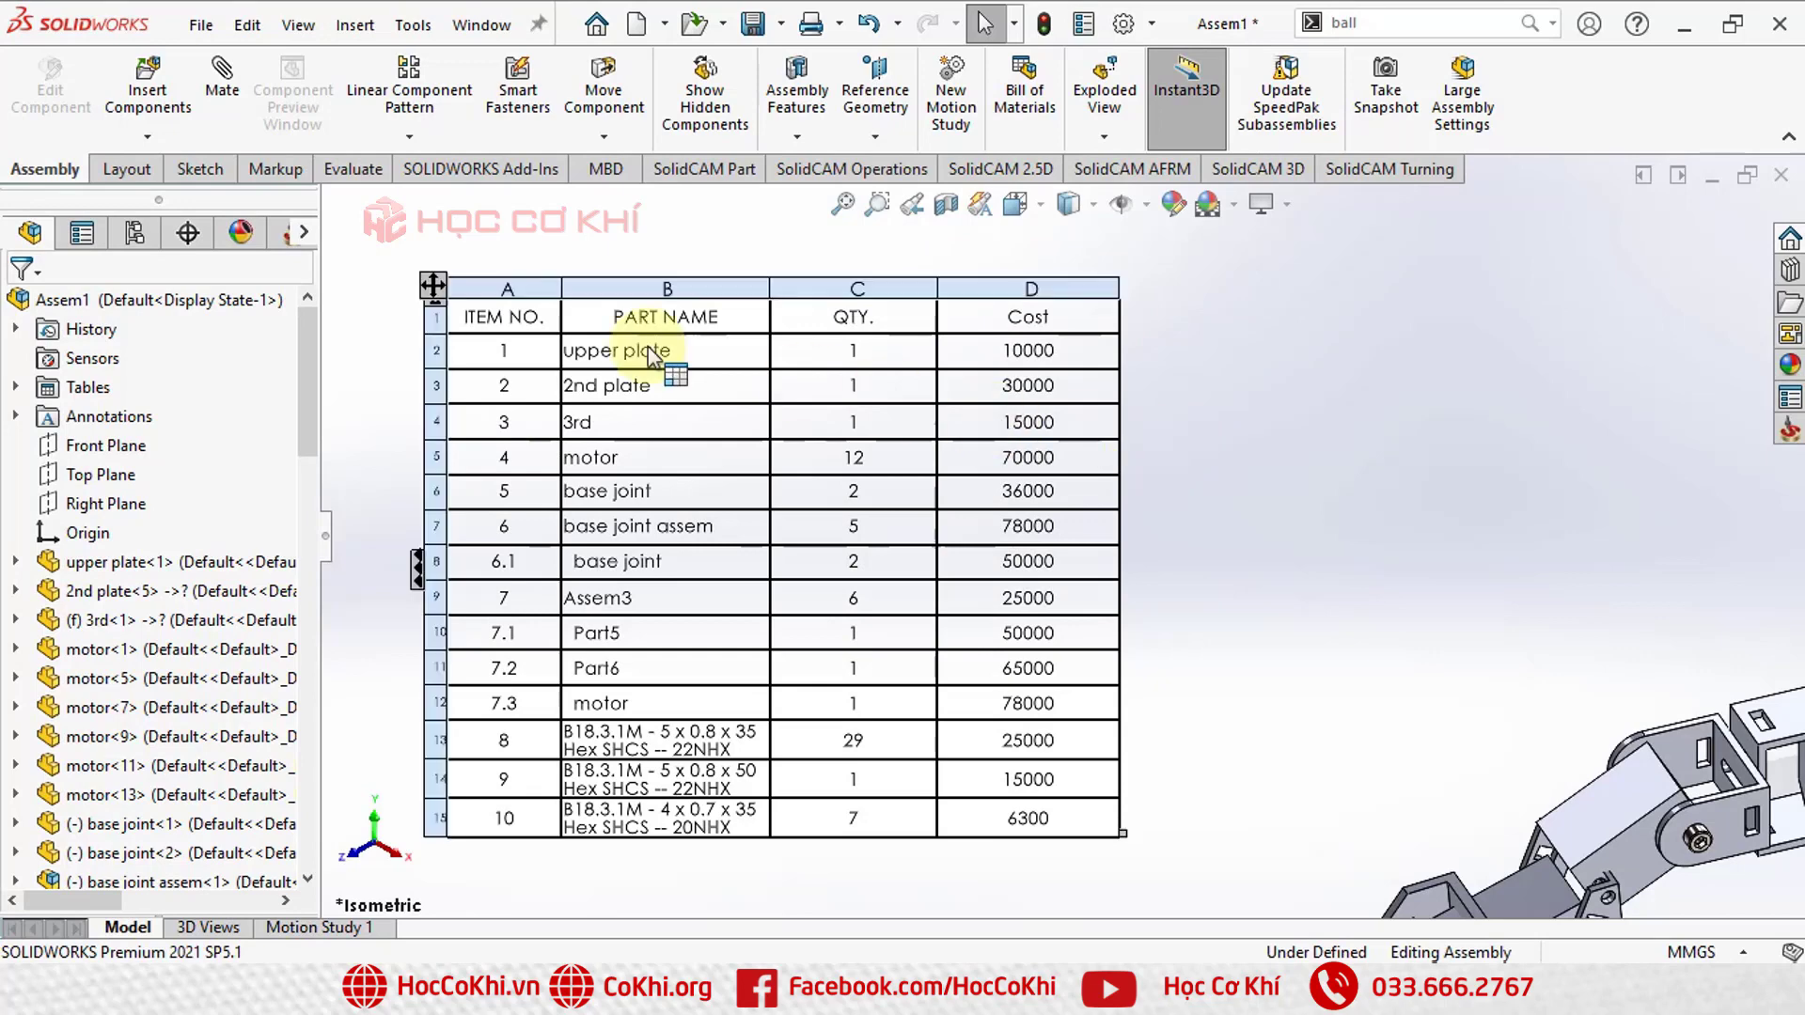
{"action": "left_click", "coordinate": [1051, 93]}
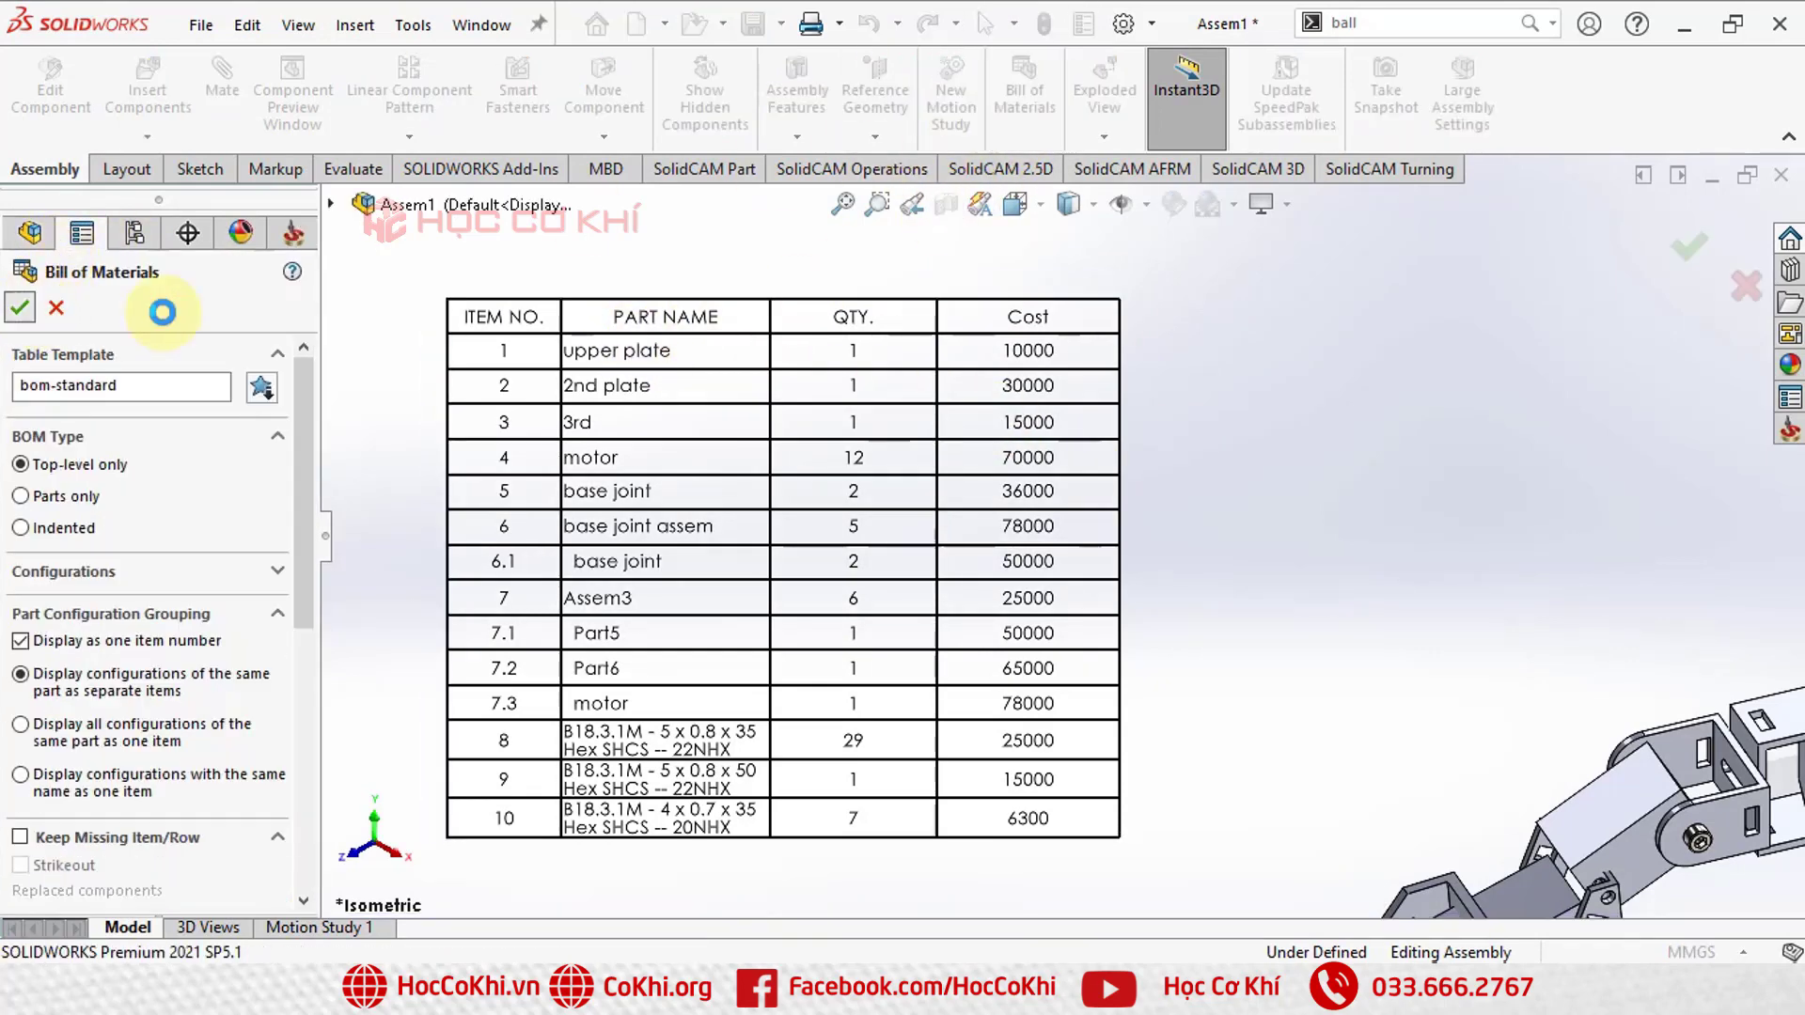
{"action": "left_click", "coordinate": [928, 568]}
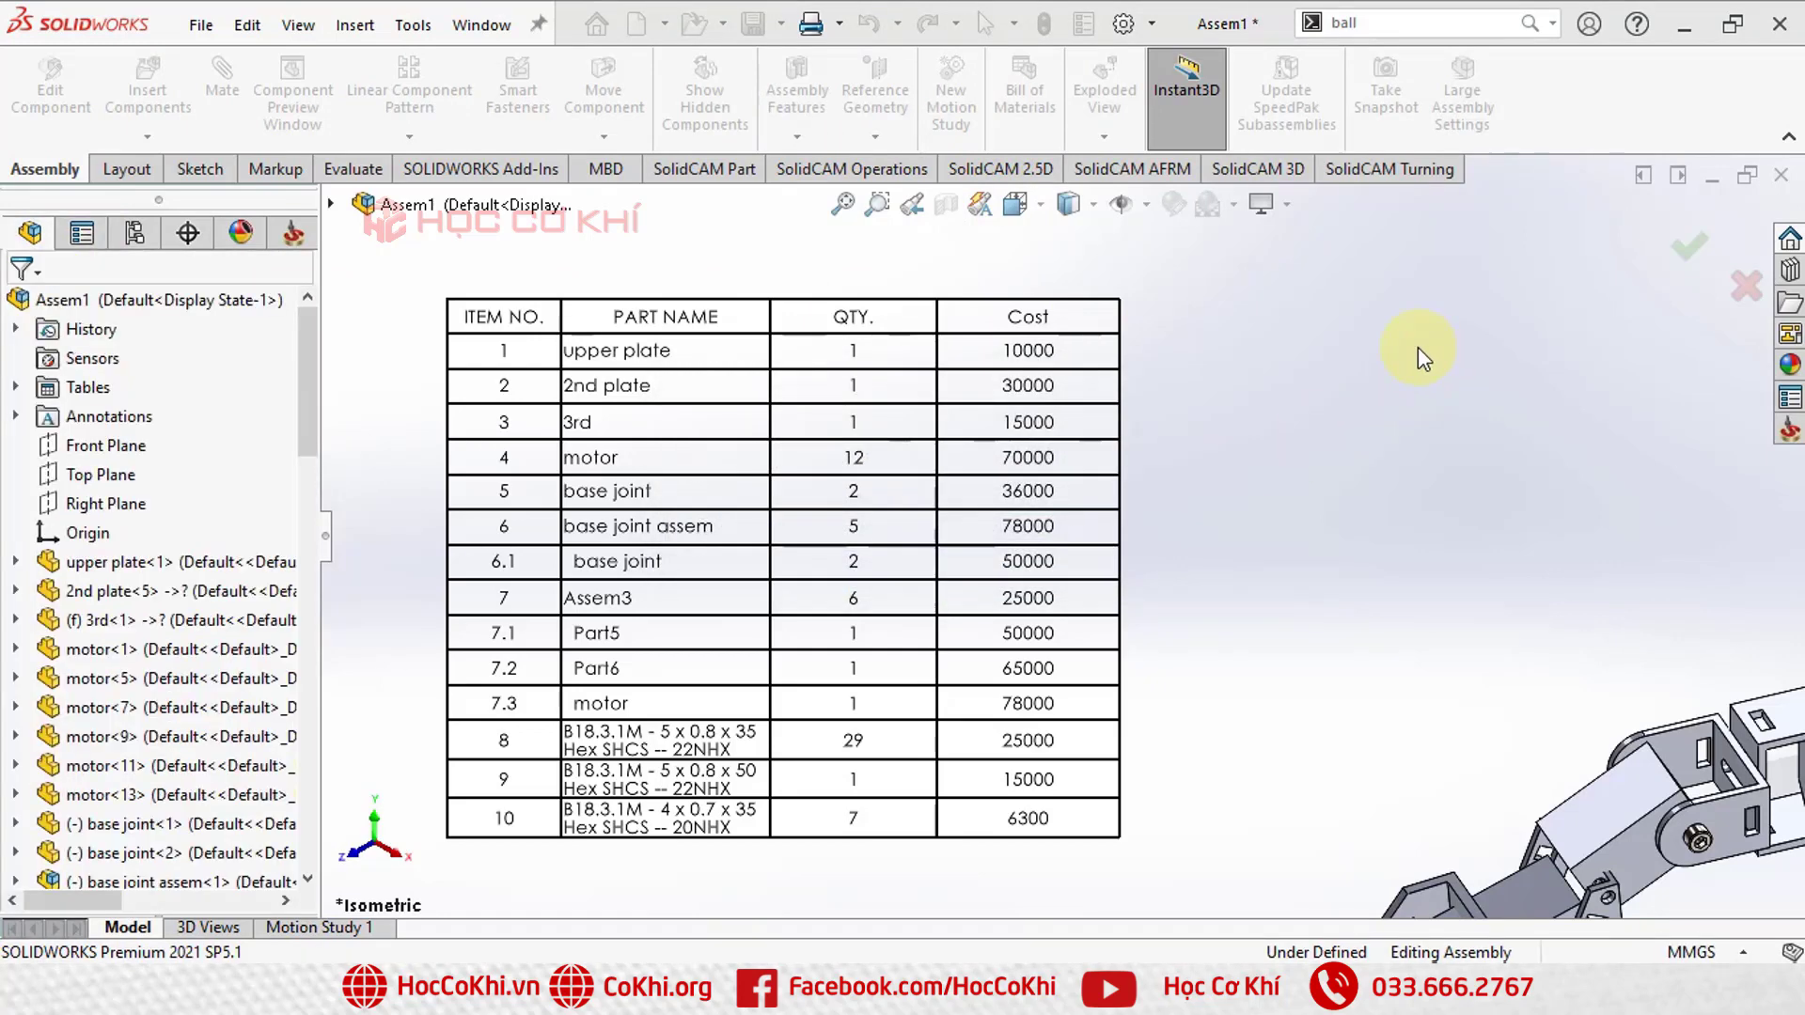
{"action": "scroll", "coordinate": [1317, 361], "scroll_direction": "up", "scroll_amount": 3}
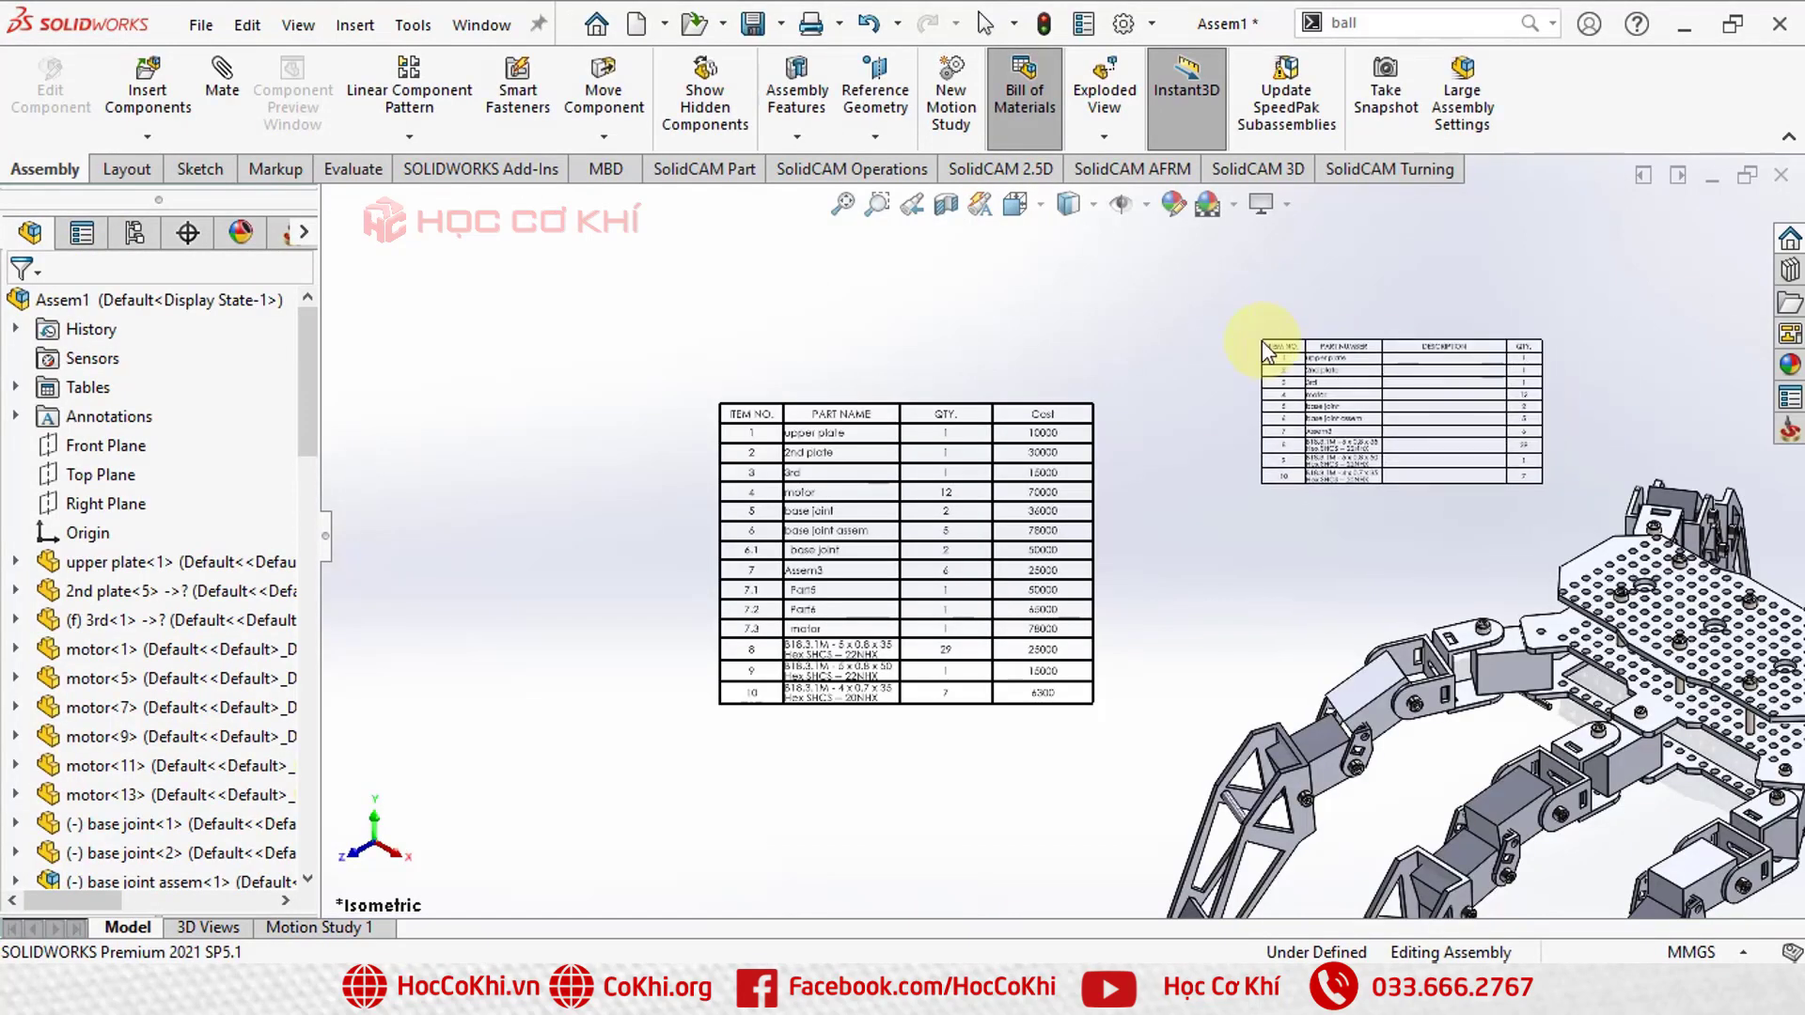
{"action": "scroll", "coordinate": [1262, 340], "scroll_direction": "down", "scroll_amount": 2}
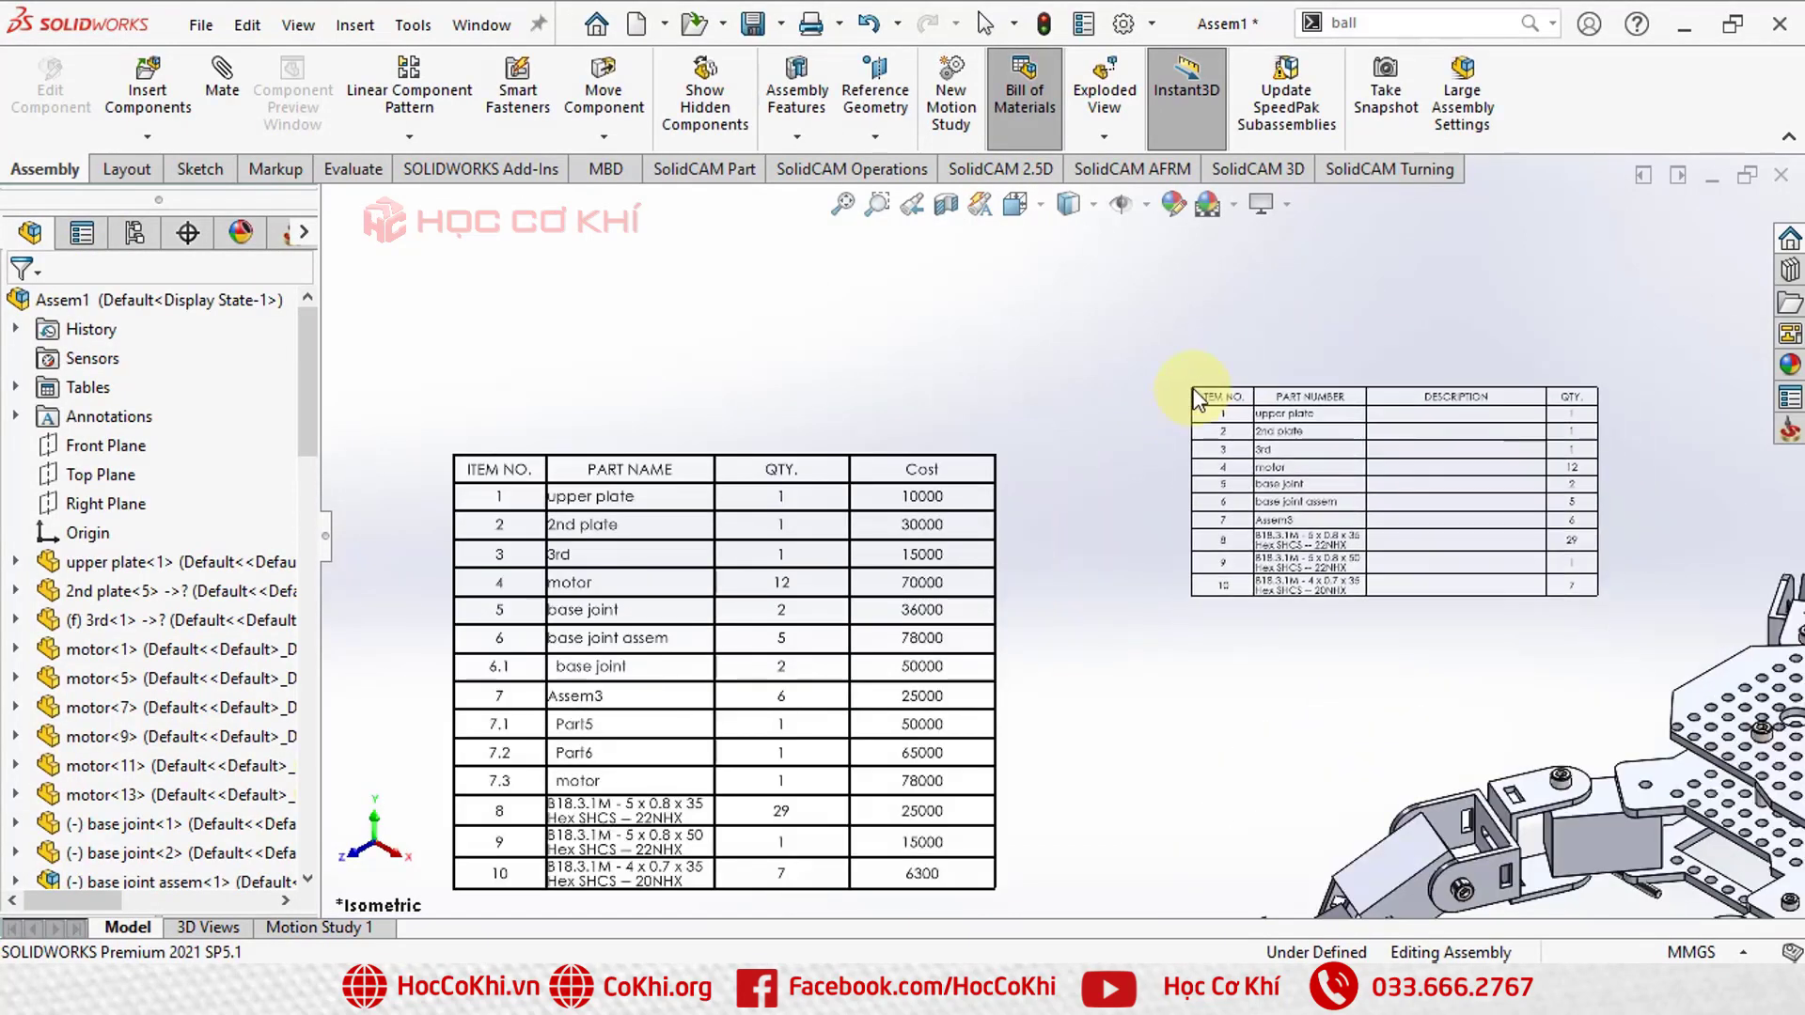
{"action": "left_click", "coordinate": [1196, 399]}
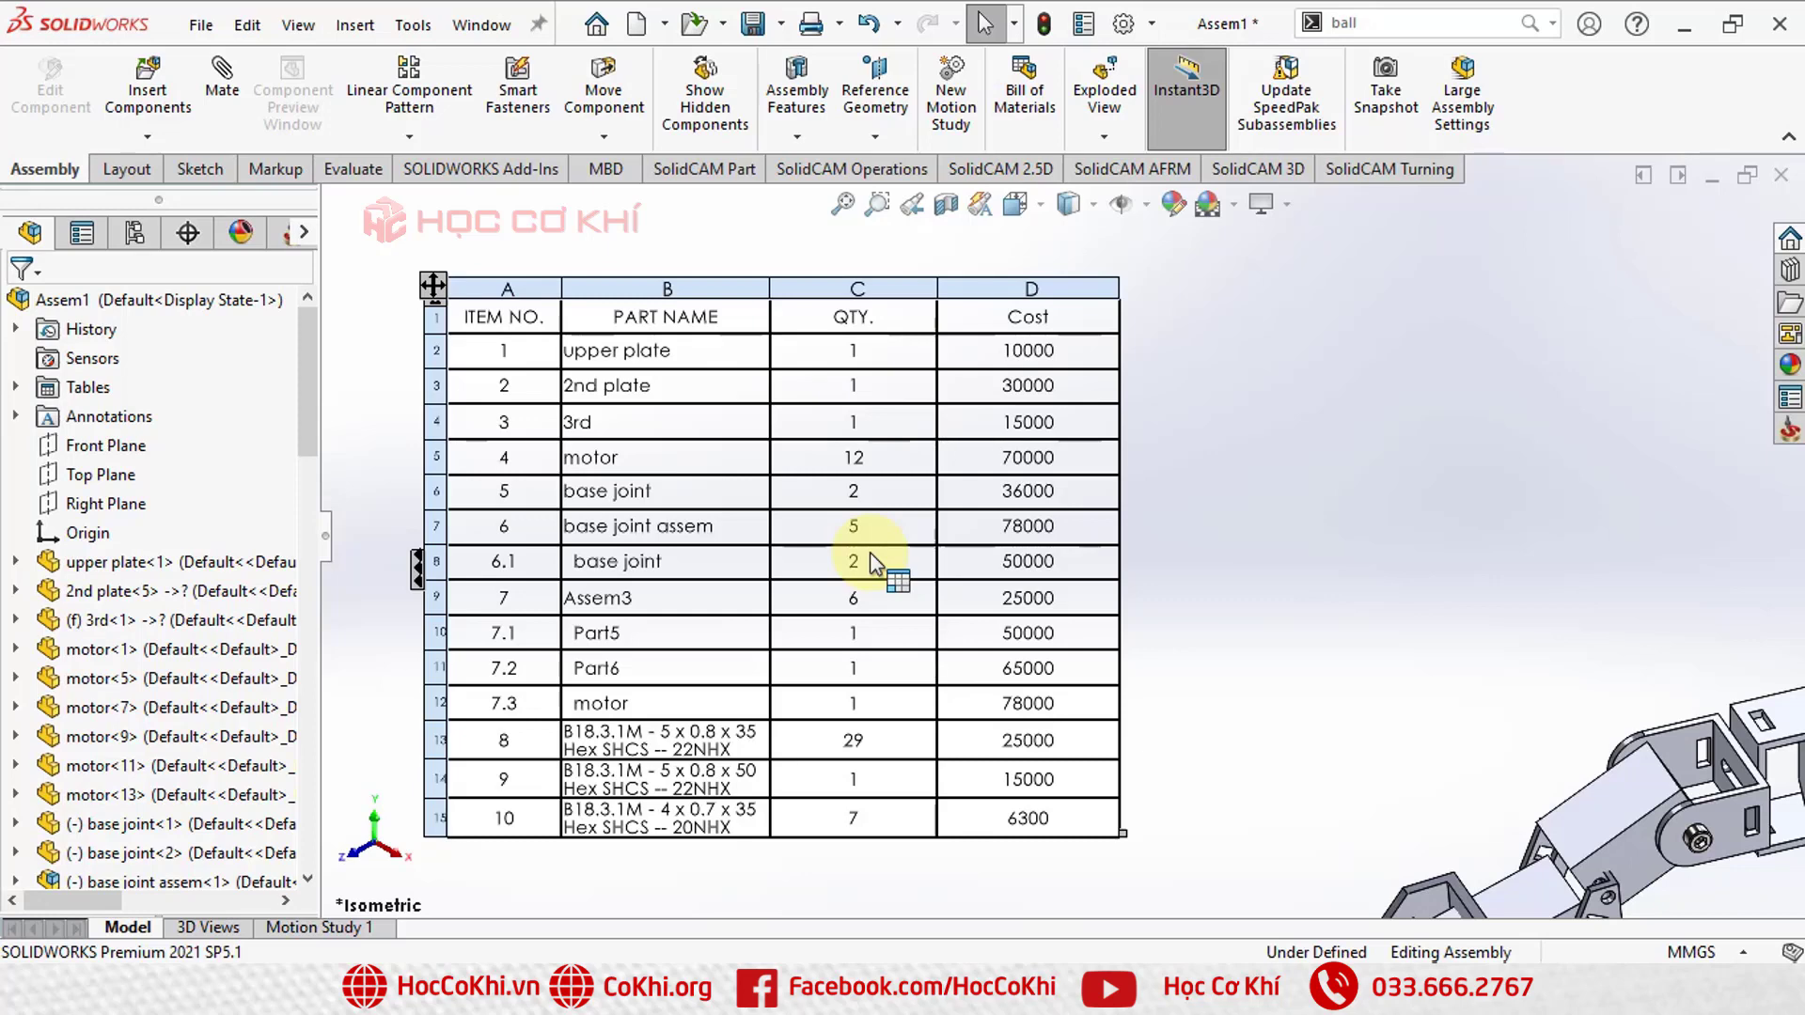
Step: Insert a blank column E right of Cost, dismissing the Column type popup
{"action": "right_click", "coordinate": [1120, 323]}
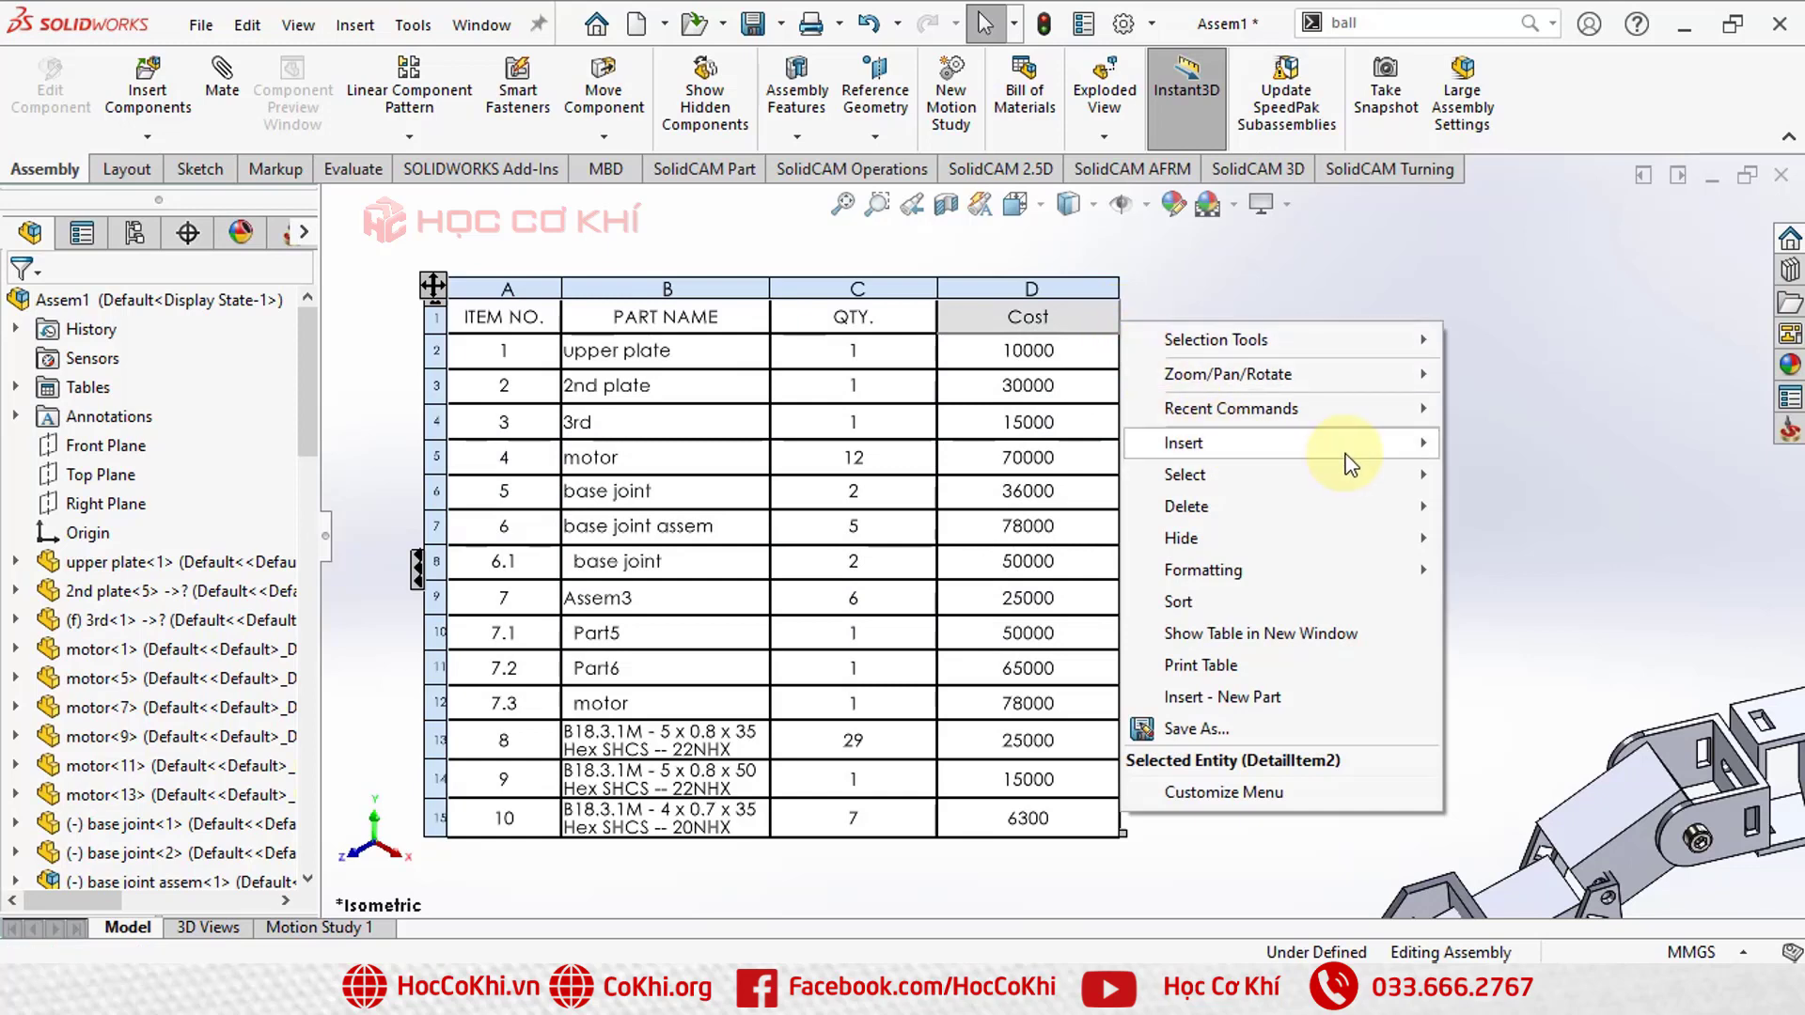
{"action": "mouse_move", "coordinate": [1241, 443]}
{"action": "left_click", "coordinate": [1510, 444]}
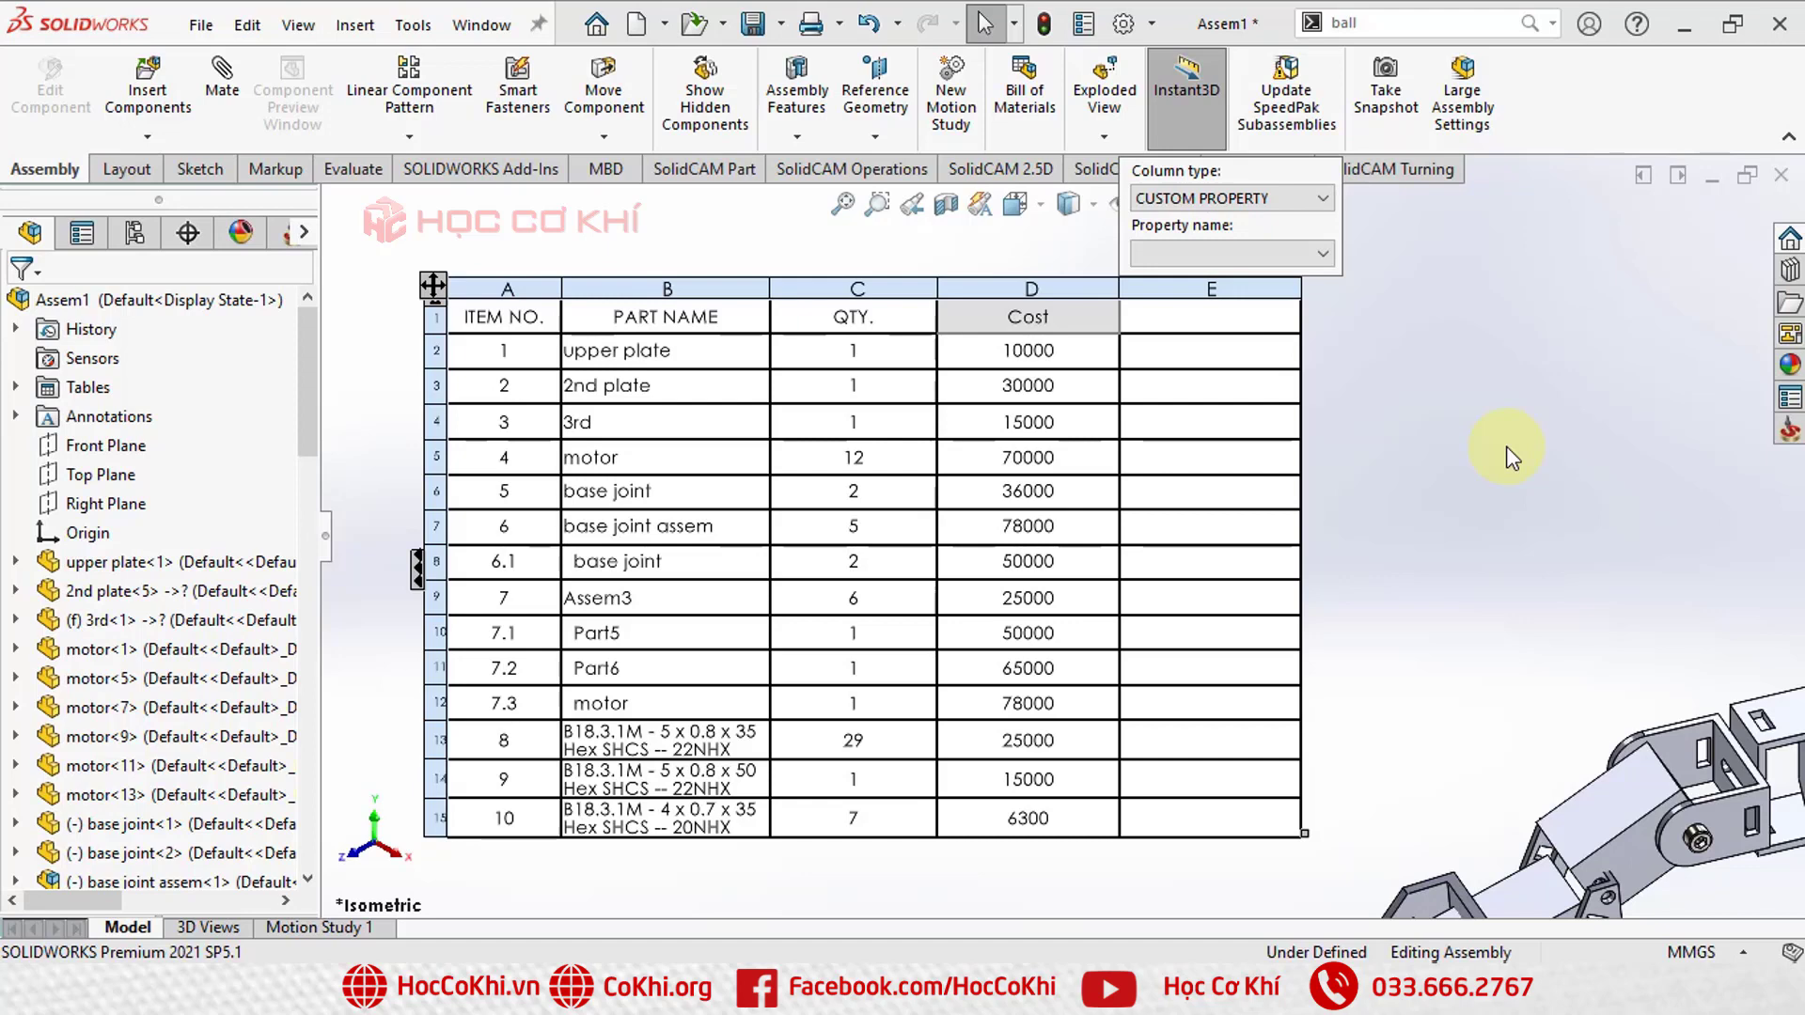
{"action": "left_click", "coordinate": [1506, 446]}
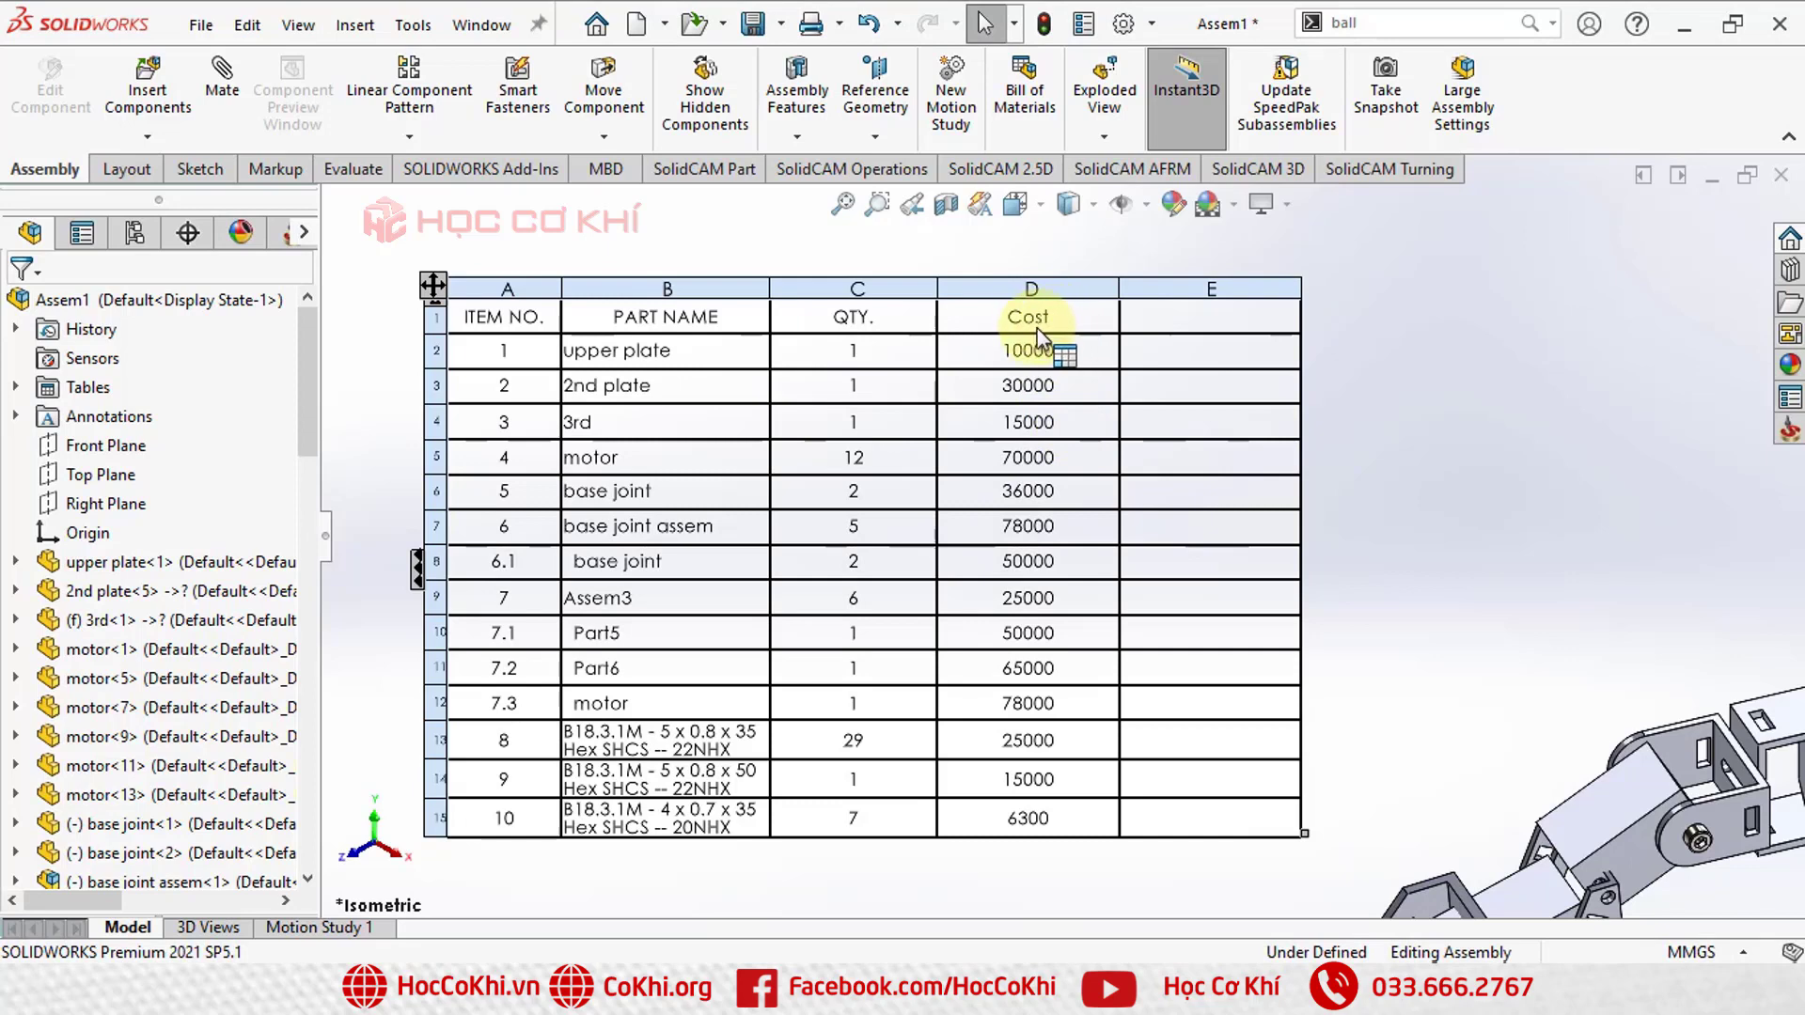
{"action": "scroll", "coordinate": [1133, 335], "scroll_direction": "down", "scroll_amount": 2}
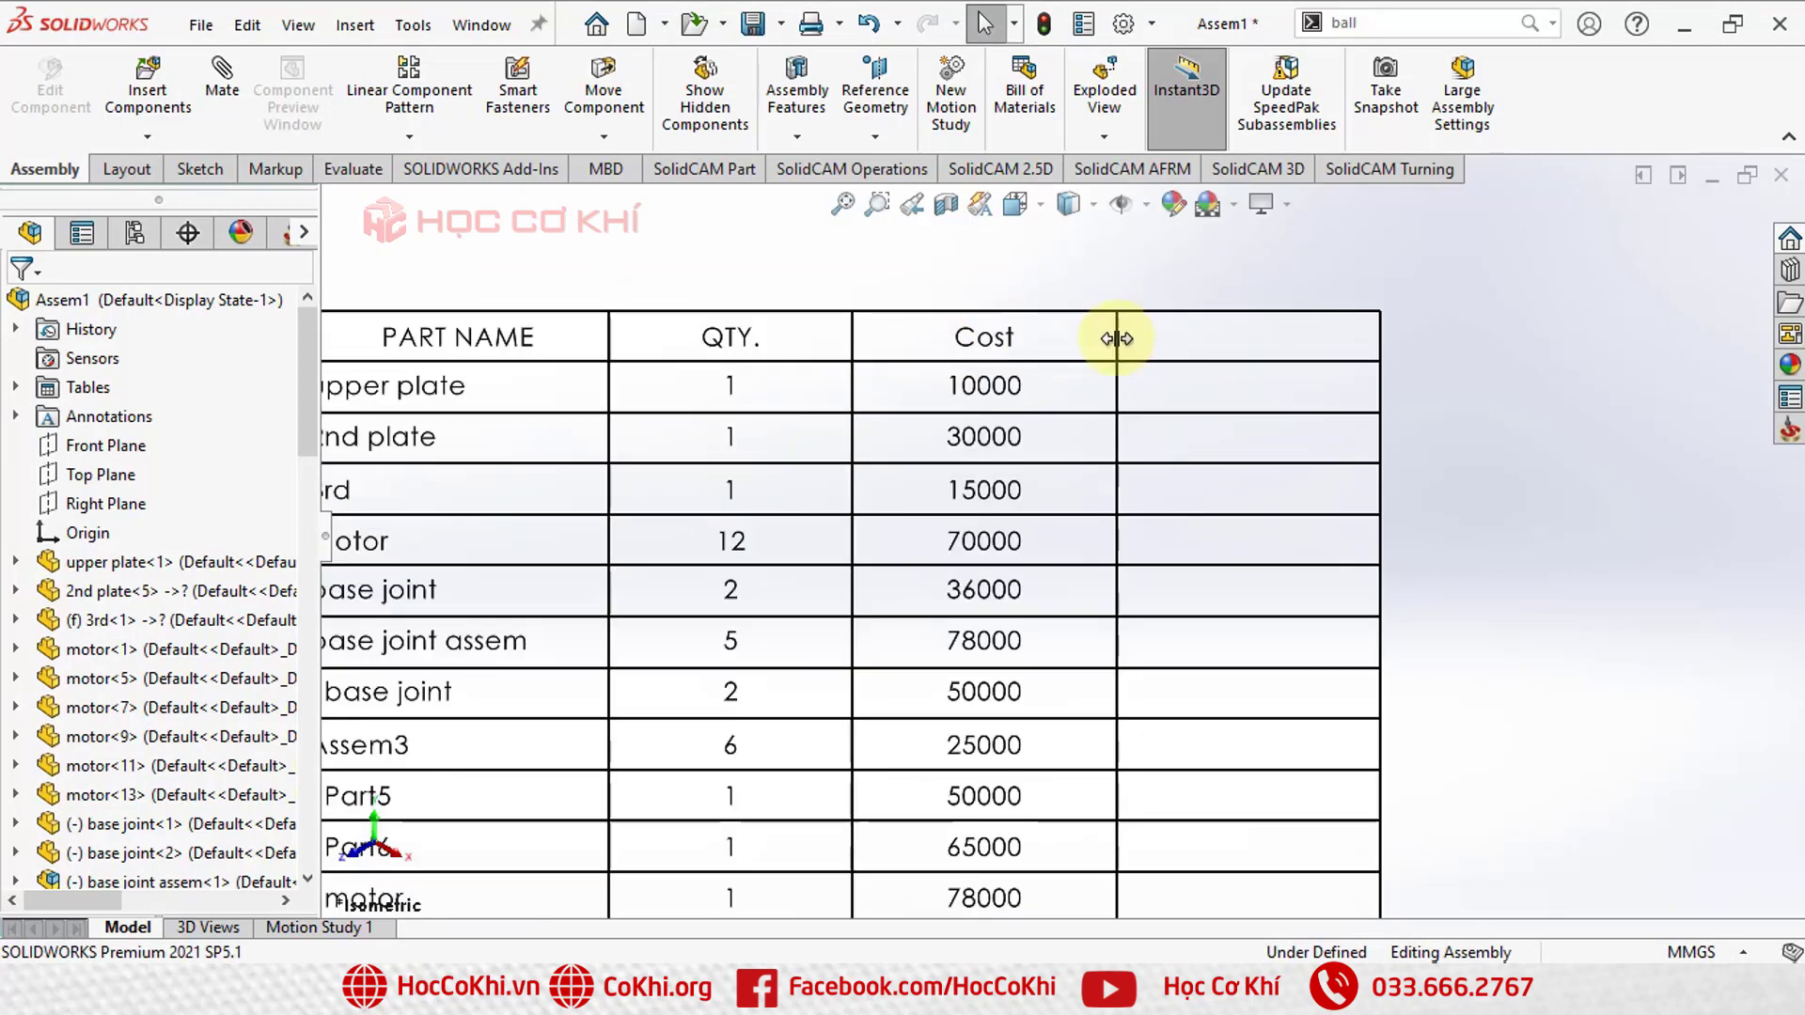
{"action": "scroll", "coordinate": [1034, 352], "scroll_direction": "up", "scroll_amount": 2}
{"action": "scroll", "coordinate": [1058, 380], "scroll_direction": "down", "scroll_amount": 2}
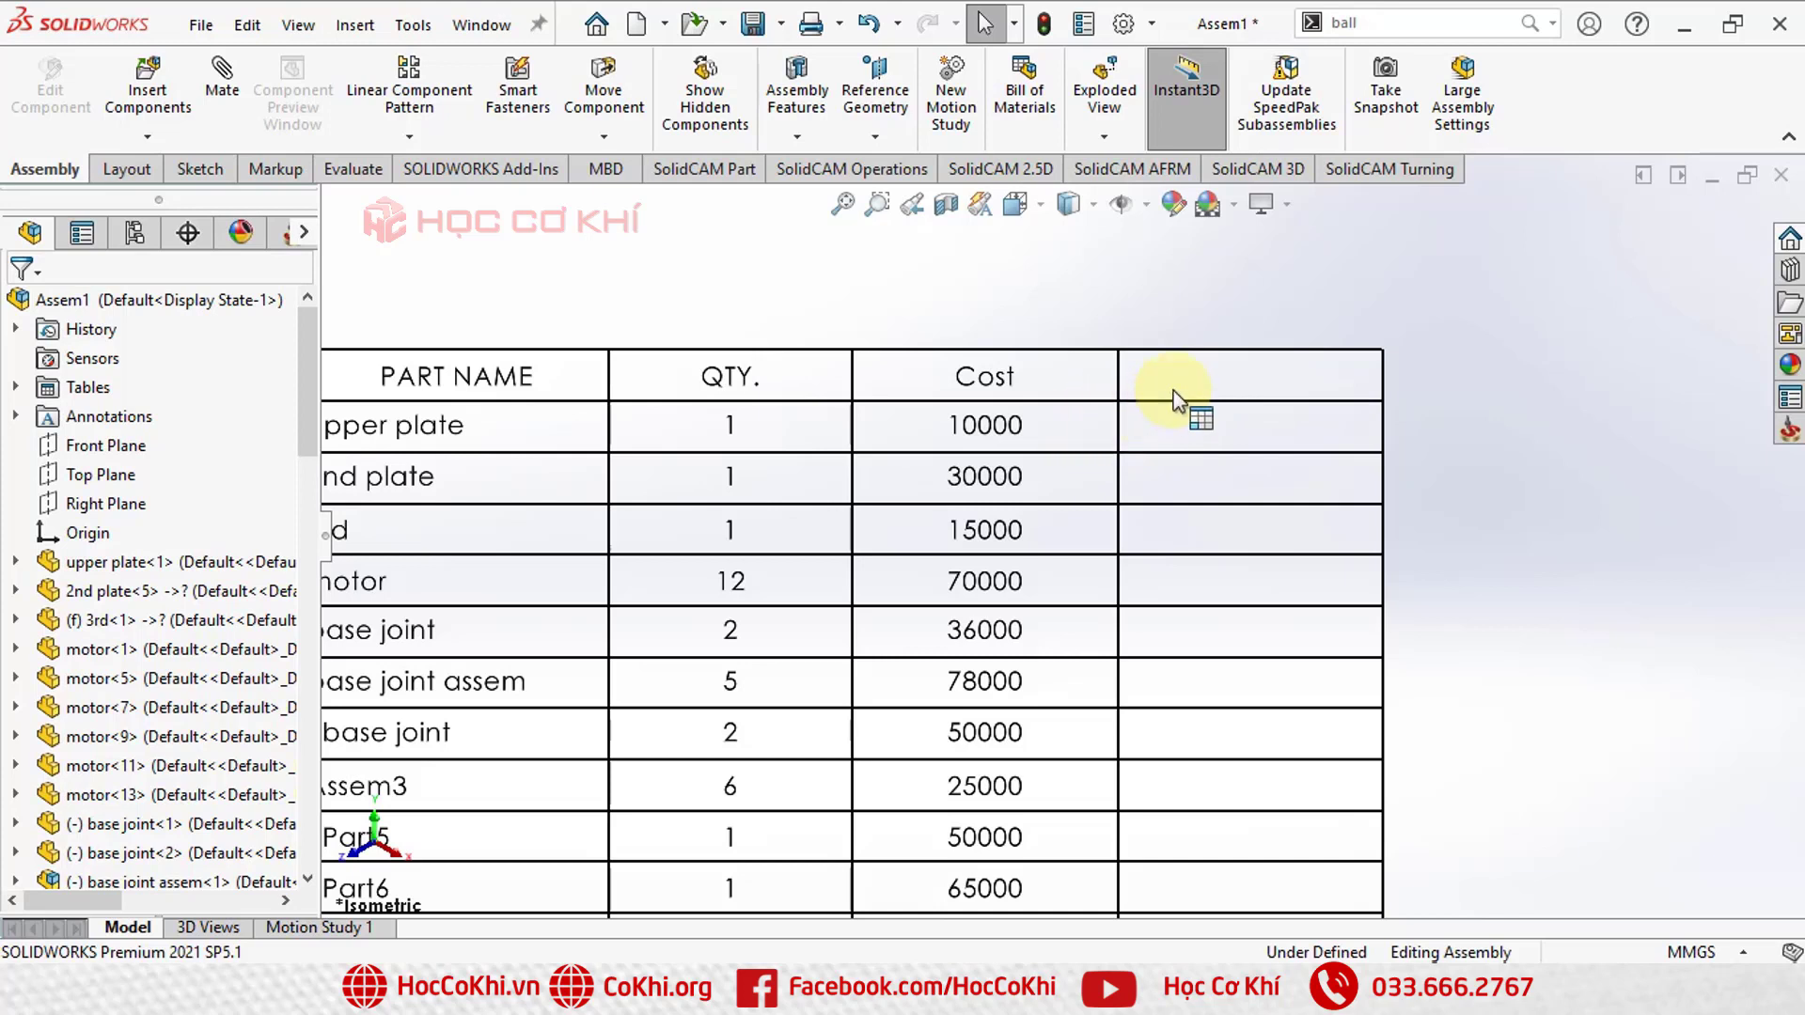
Step: Enter 'Total Cost' as the header text of column E
{"action": "left_click", "coordinate": [1172, 399]}
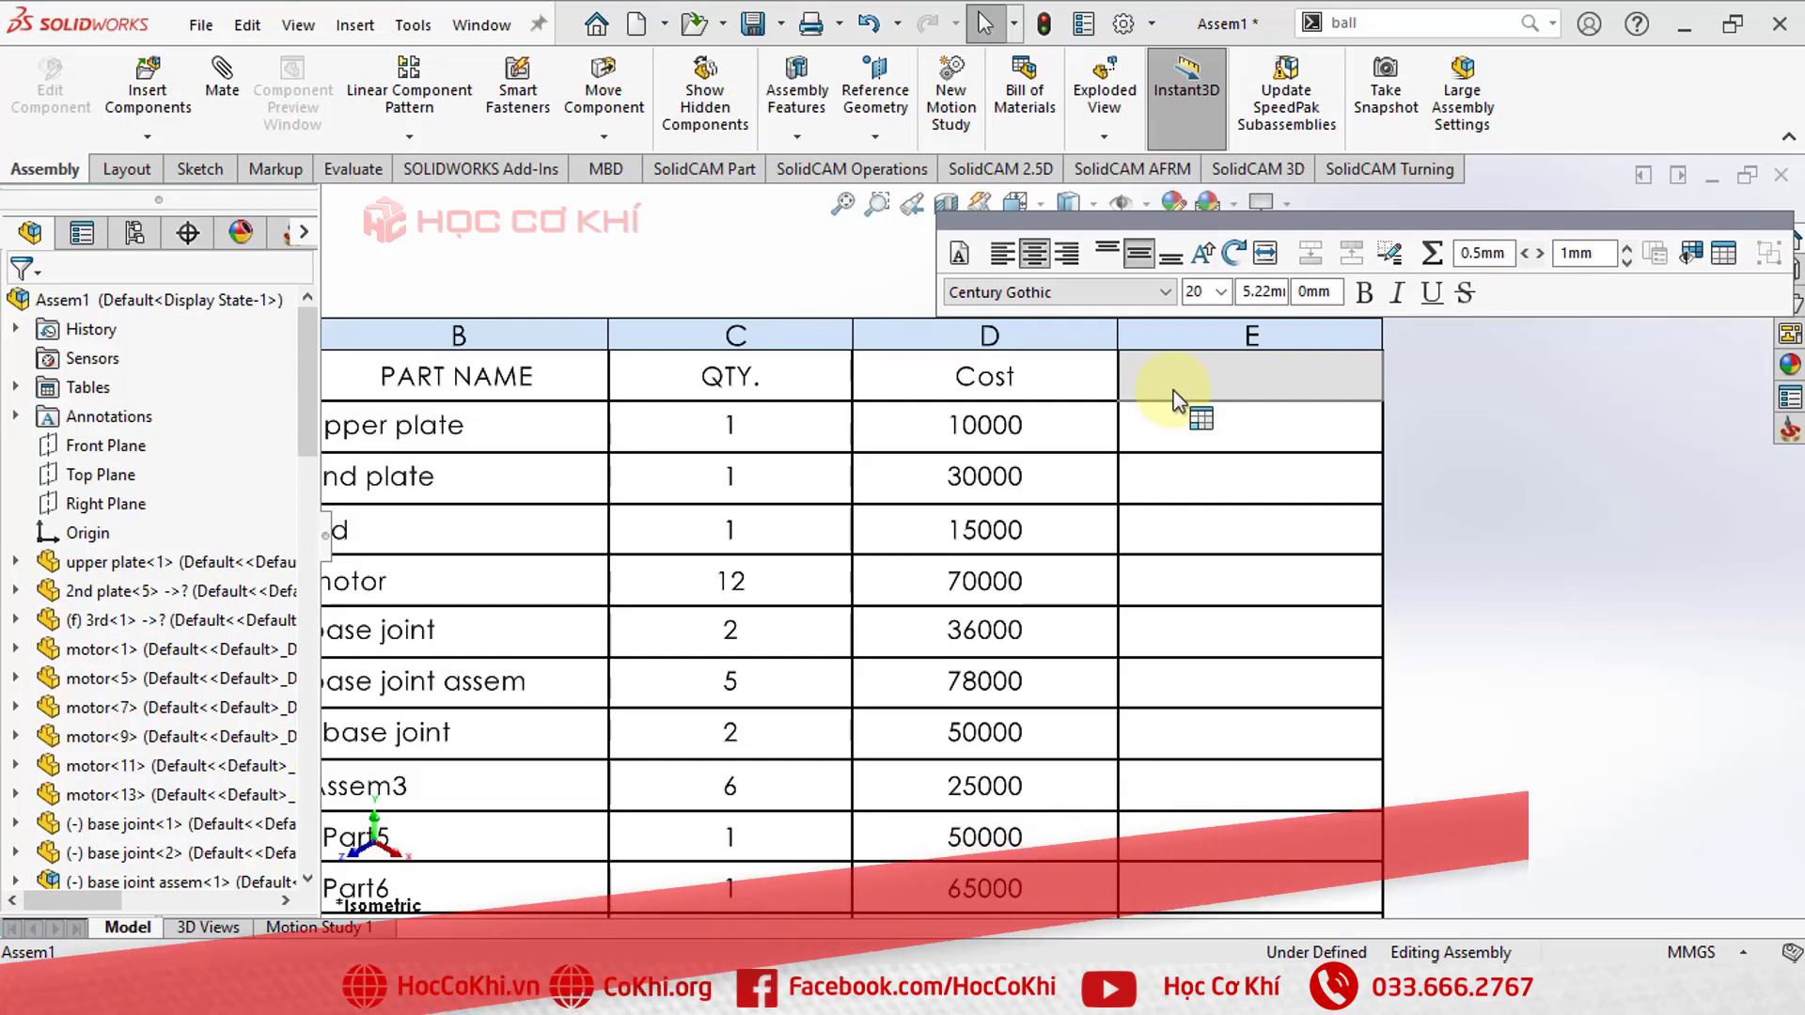
{"action": "double_click", "coordinate": [1173, 391]}
{"action": "type", "text": "T"}
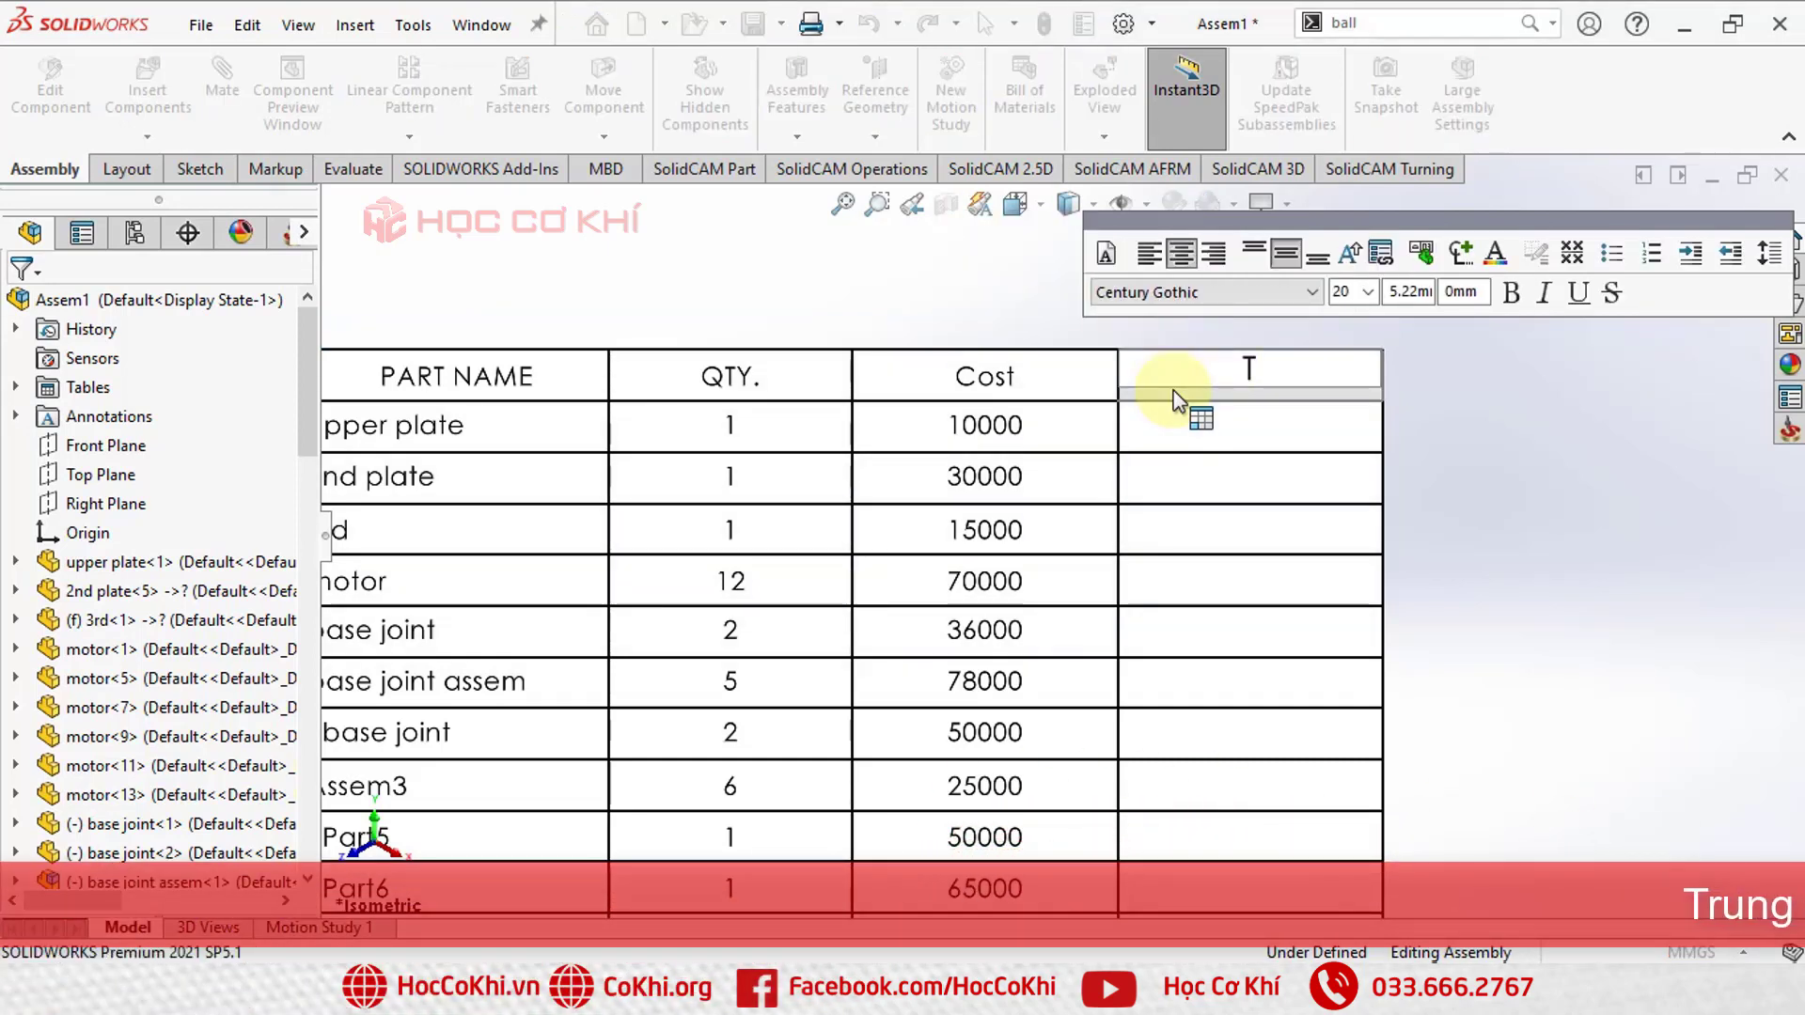
{"action": "type", "text": "ota"}
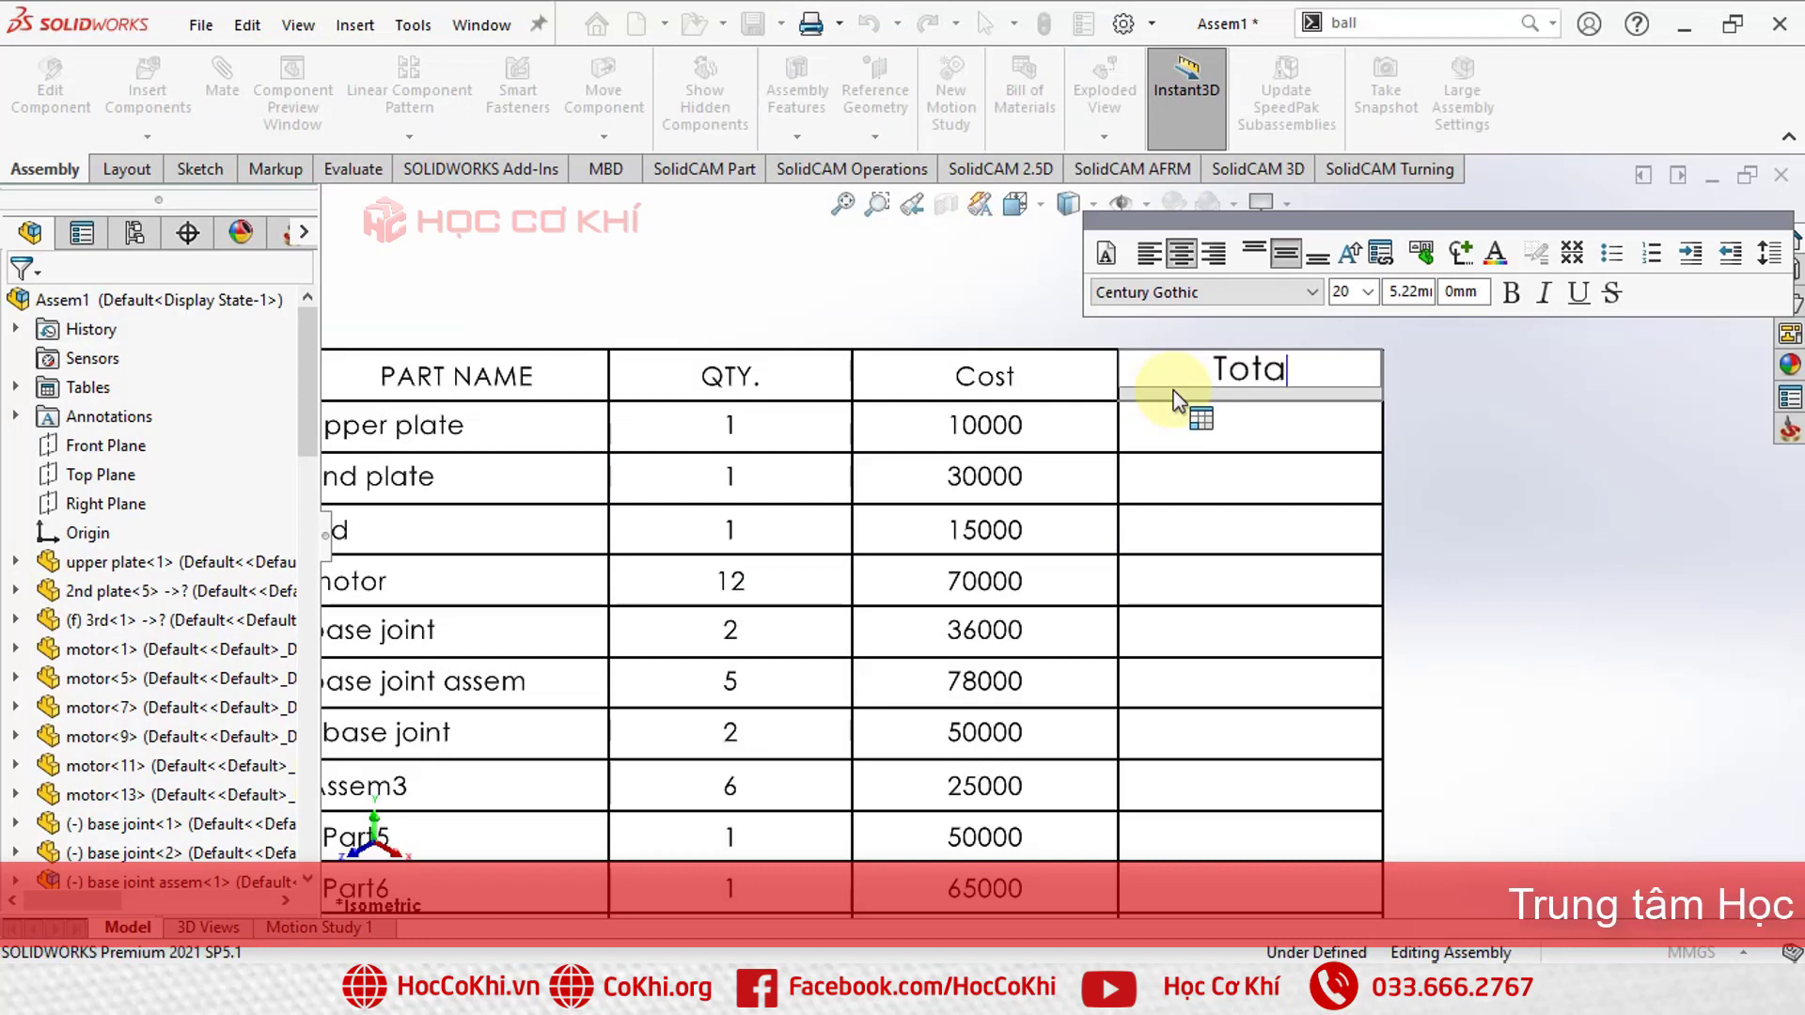
{"action": "type", "text": "l C"}
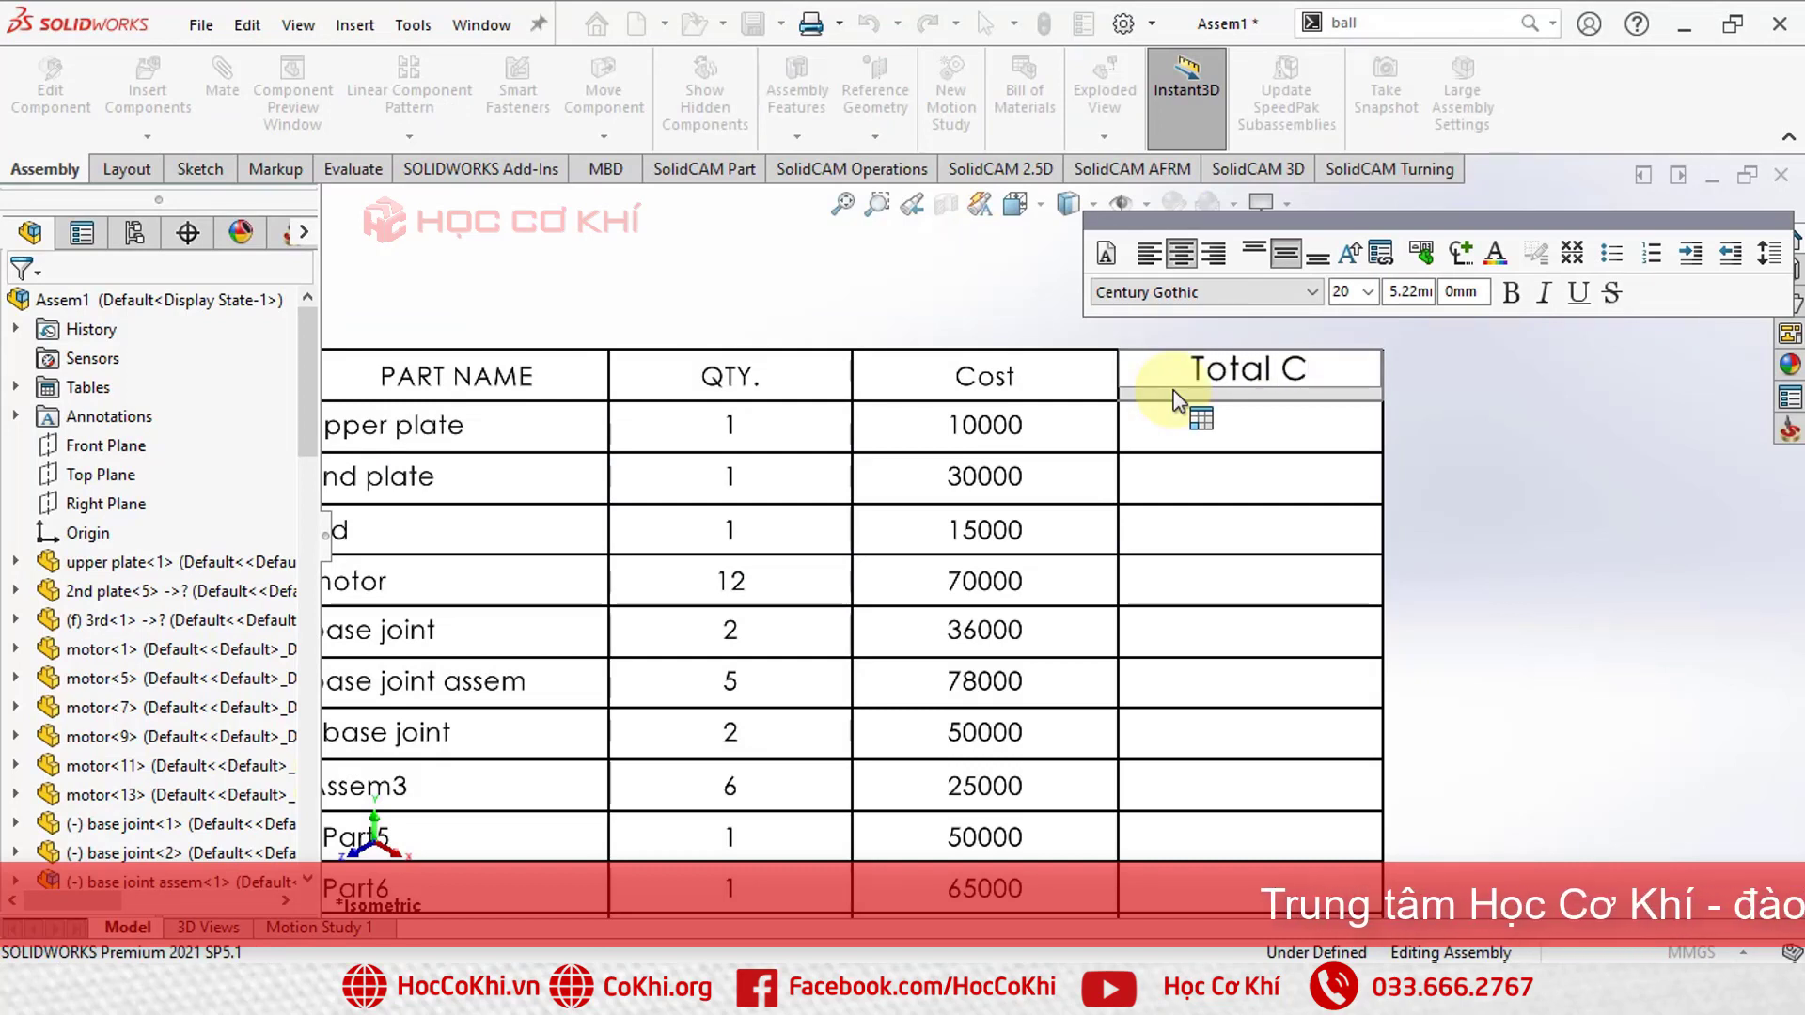
{"action": "type", "text": "ost"}
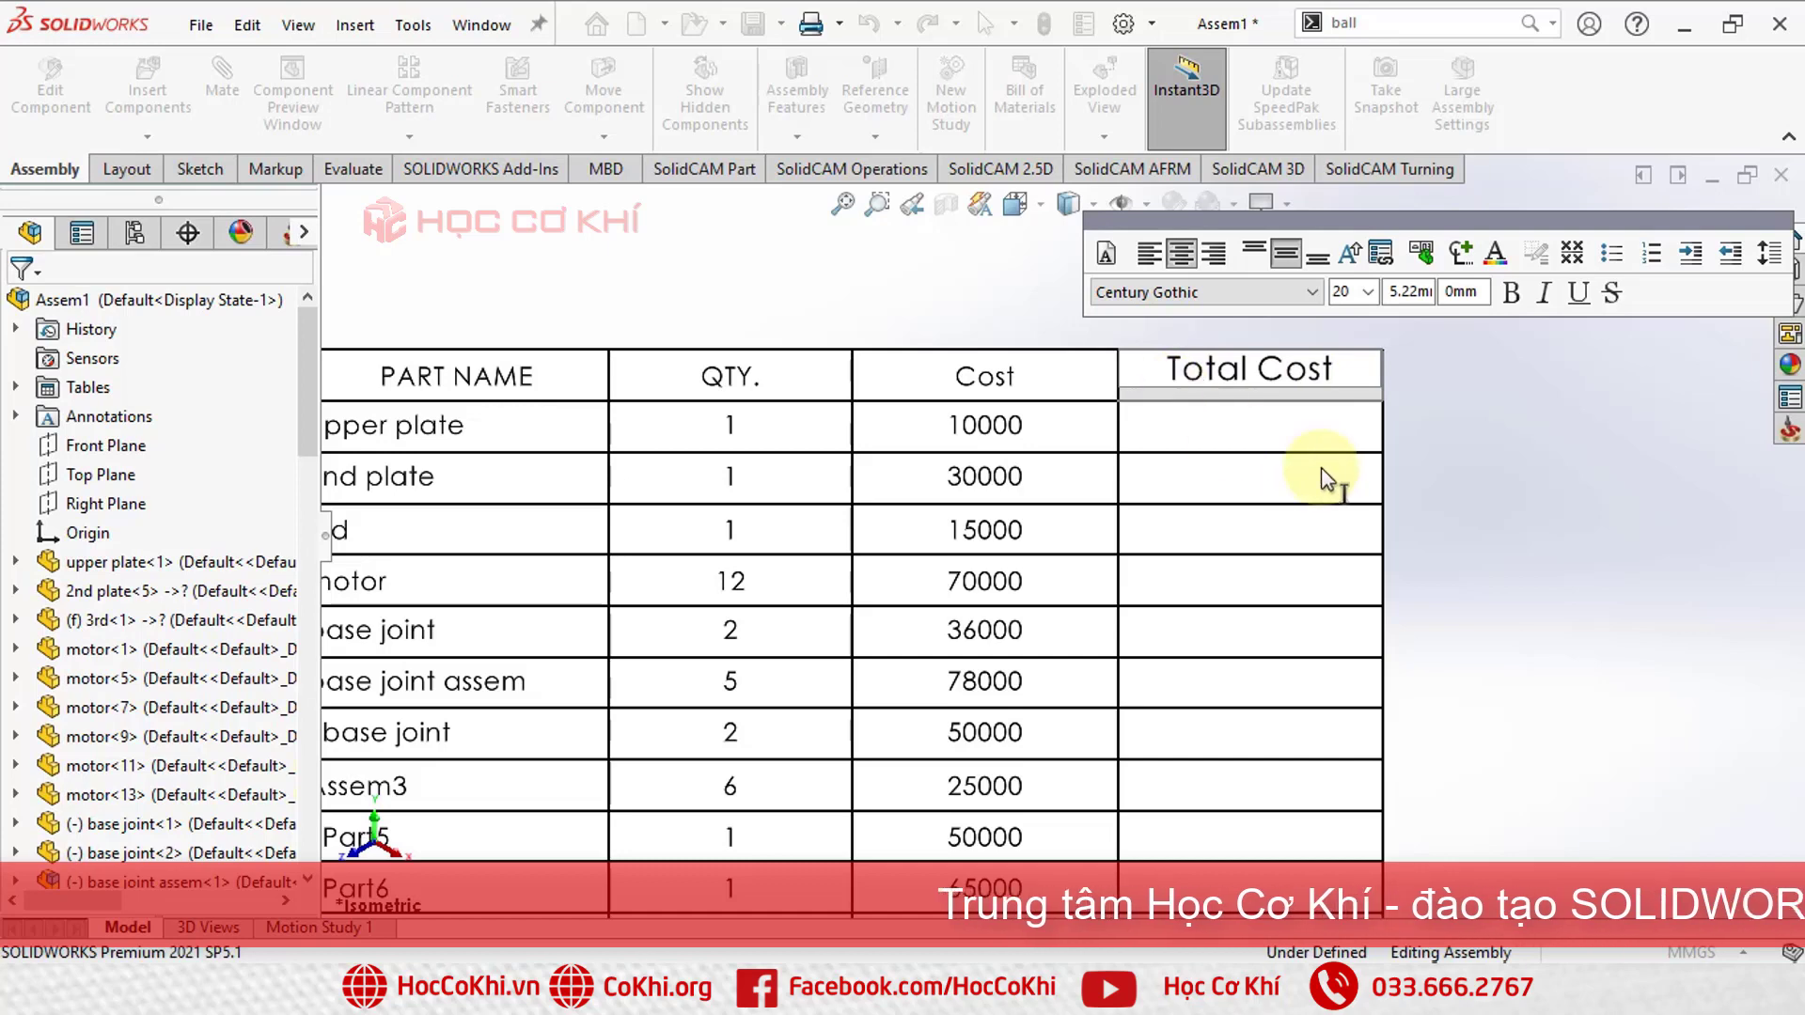
{"action": "left_click", "coordinate": [1534, 477]}
{"action": "left_click", "coordinate": [1336, 473]}
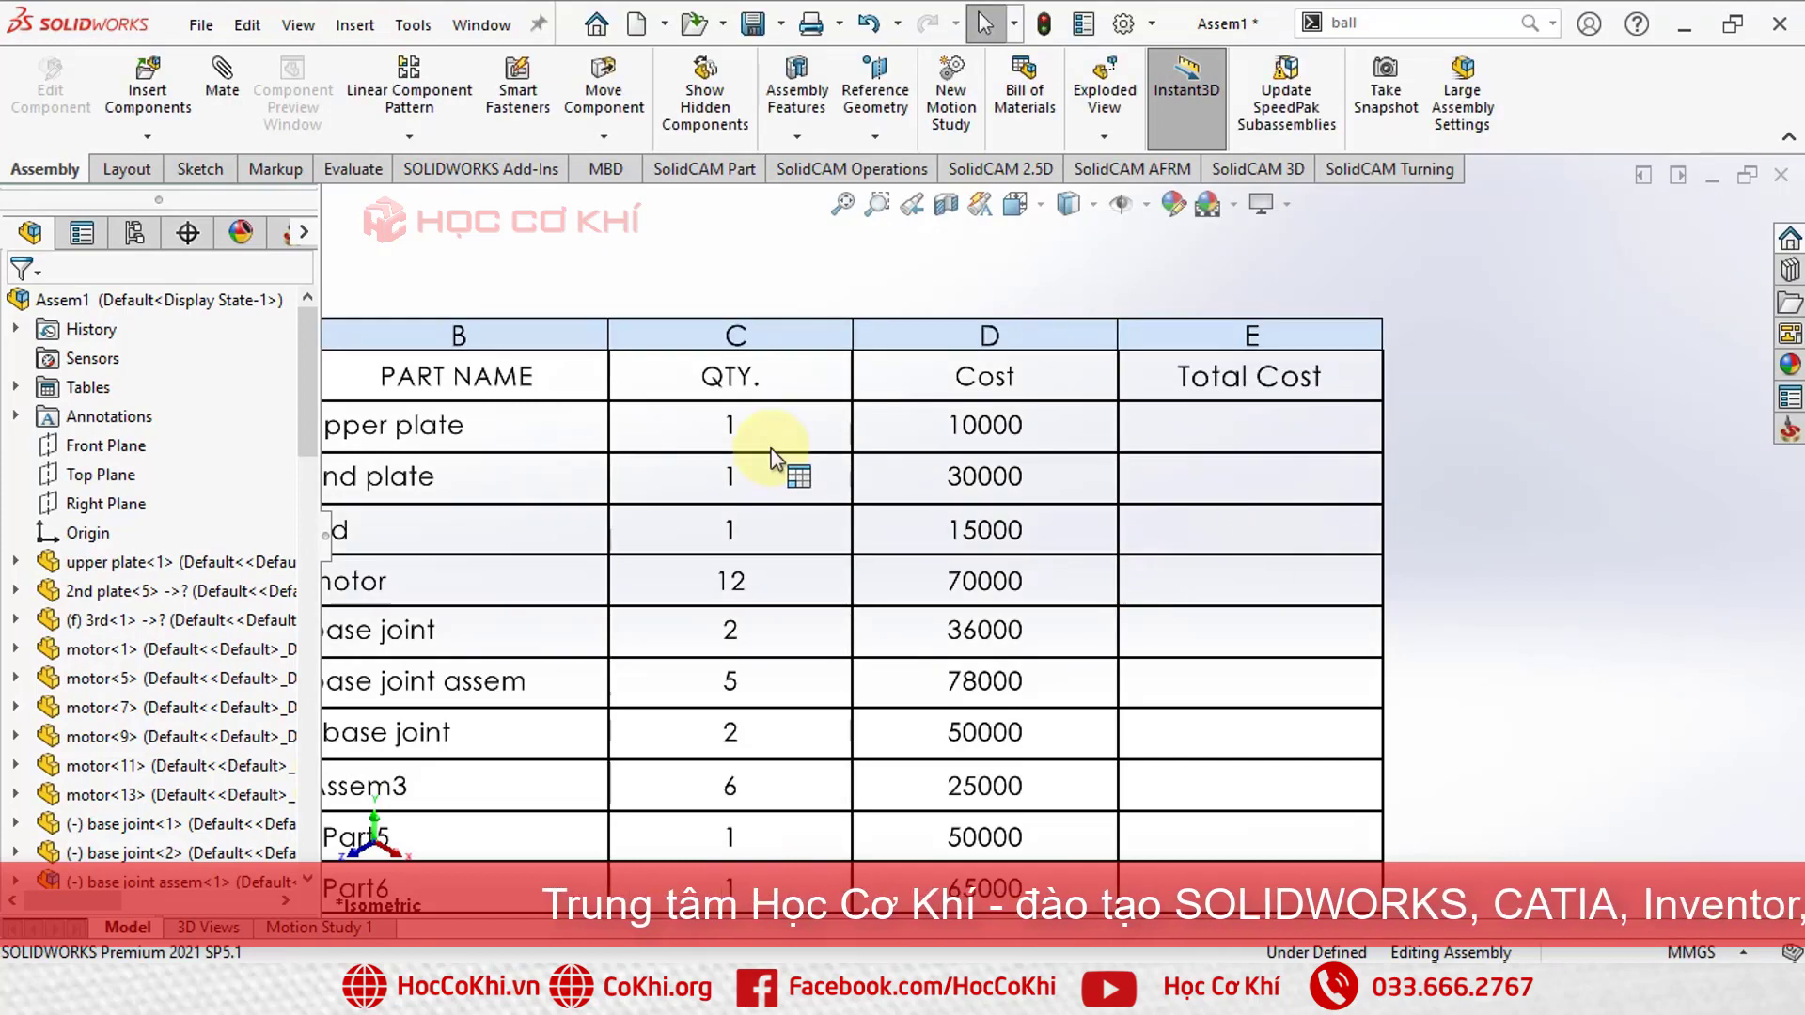
{"action": "scroll", "coordinate": [911, 468], "scroll_direction": "up", "scroll_amount": 3}
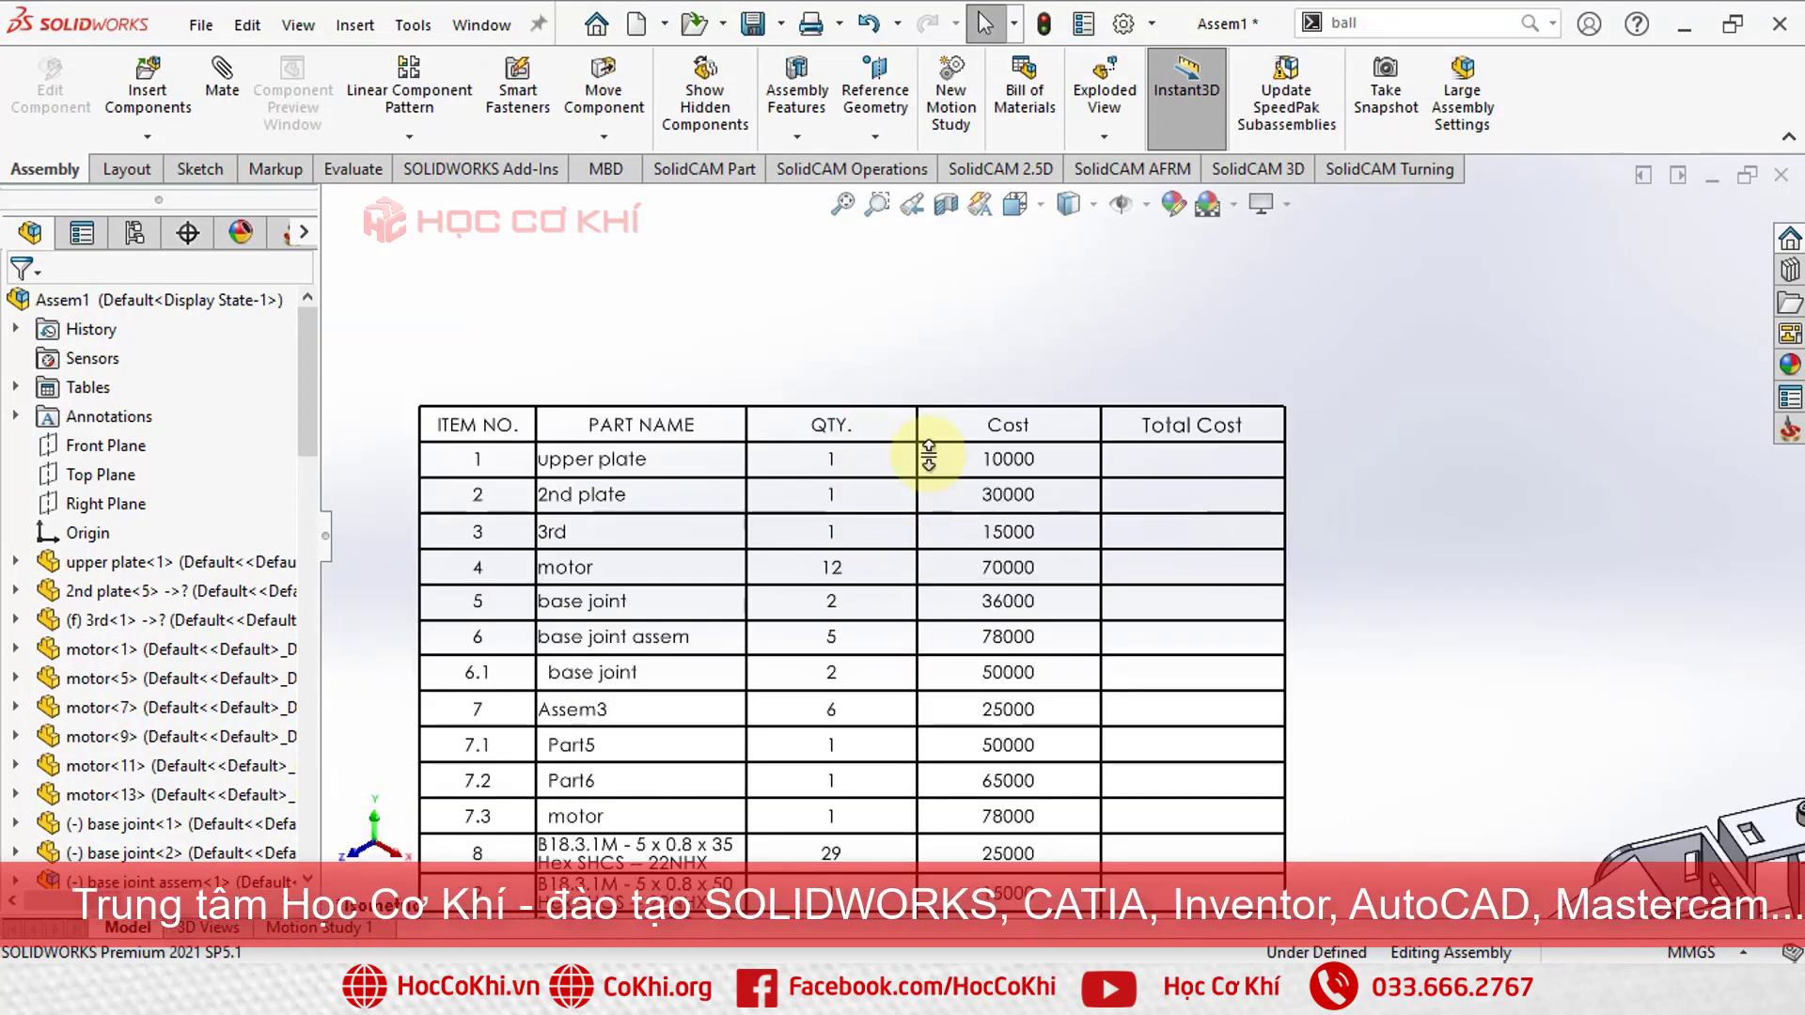
{"action": "scroll", "coordinate": [996, 658], "scroll_direction": "down", "scroll_amount": 2}
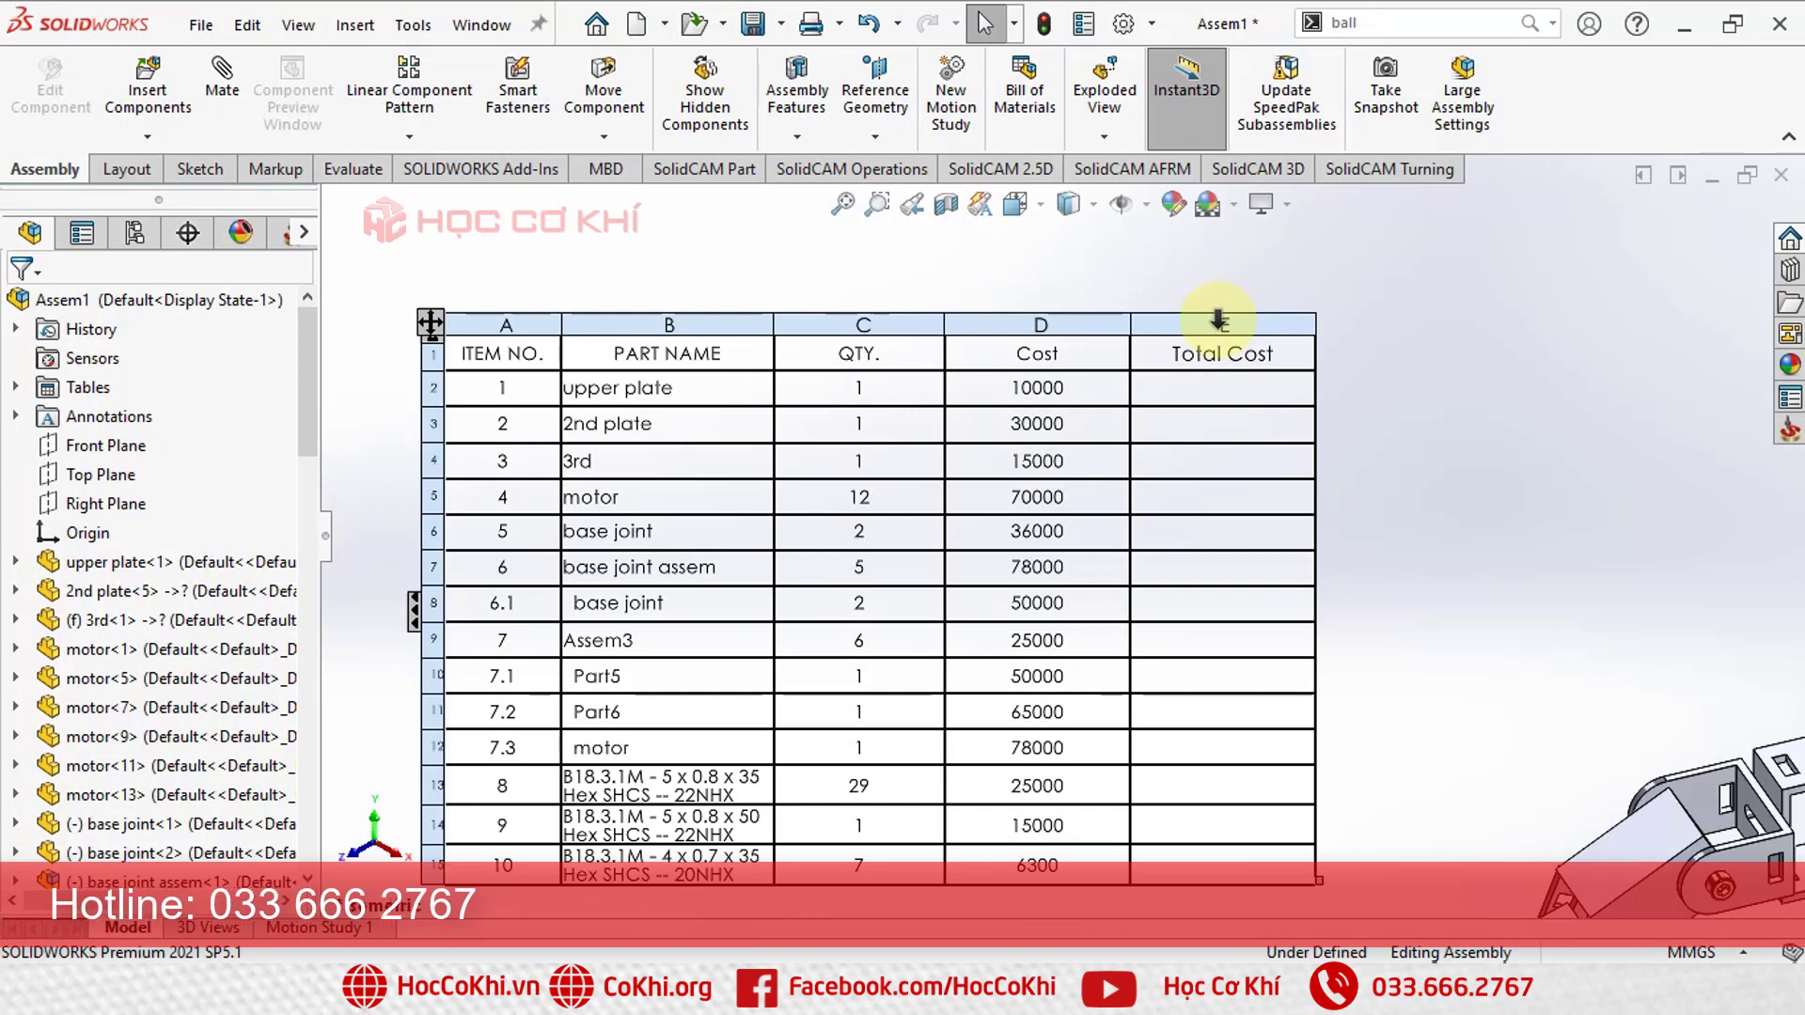
Step: Give the Total Cost column the equation QTY. * Cost
{"action": "left_click", "coordinate": [1218, 322]}
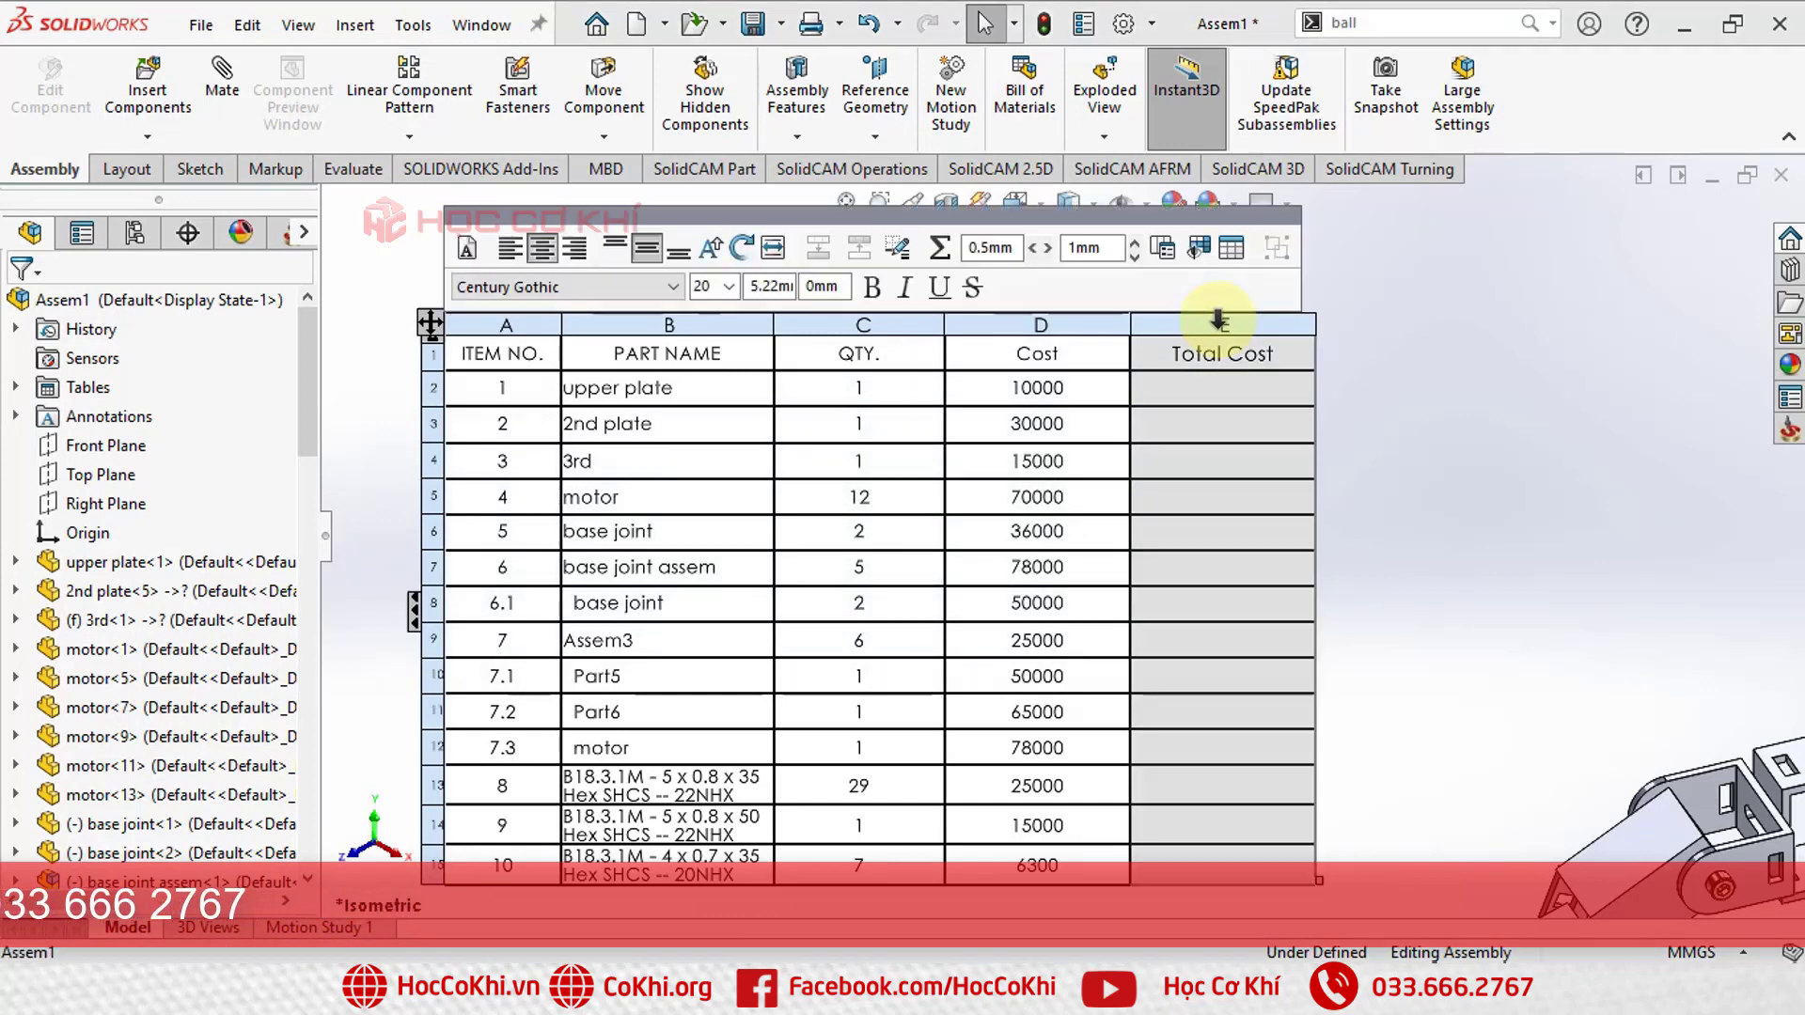
{"action": "left_click", "coordinate": [936, 250]}
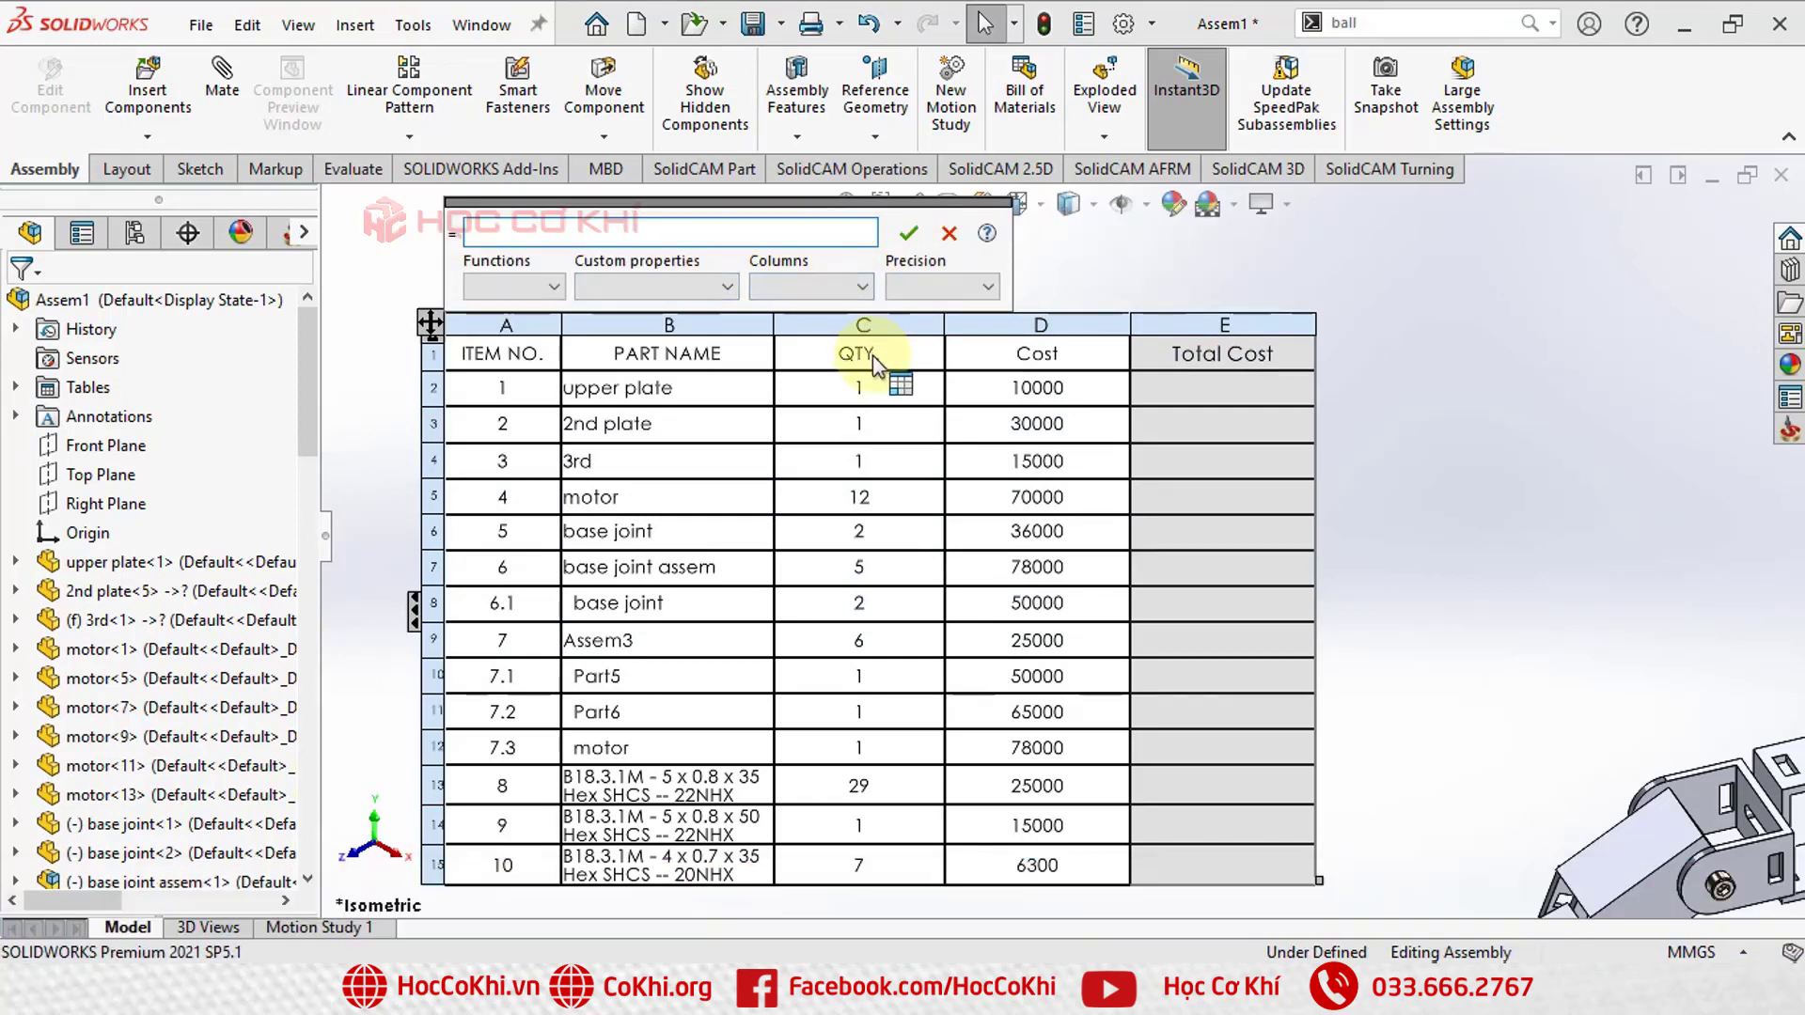
{"action": "left_click", "coordinate": [797, 282]}
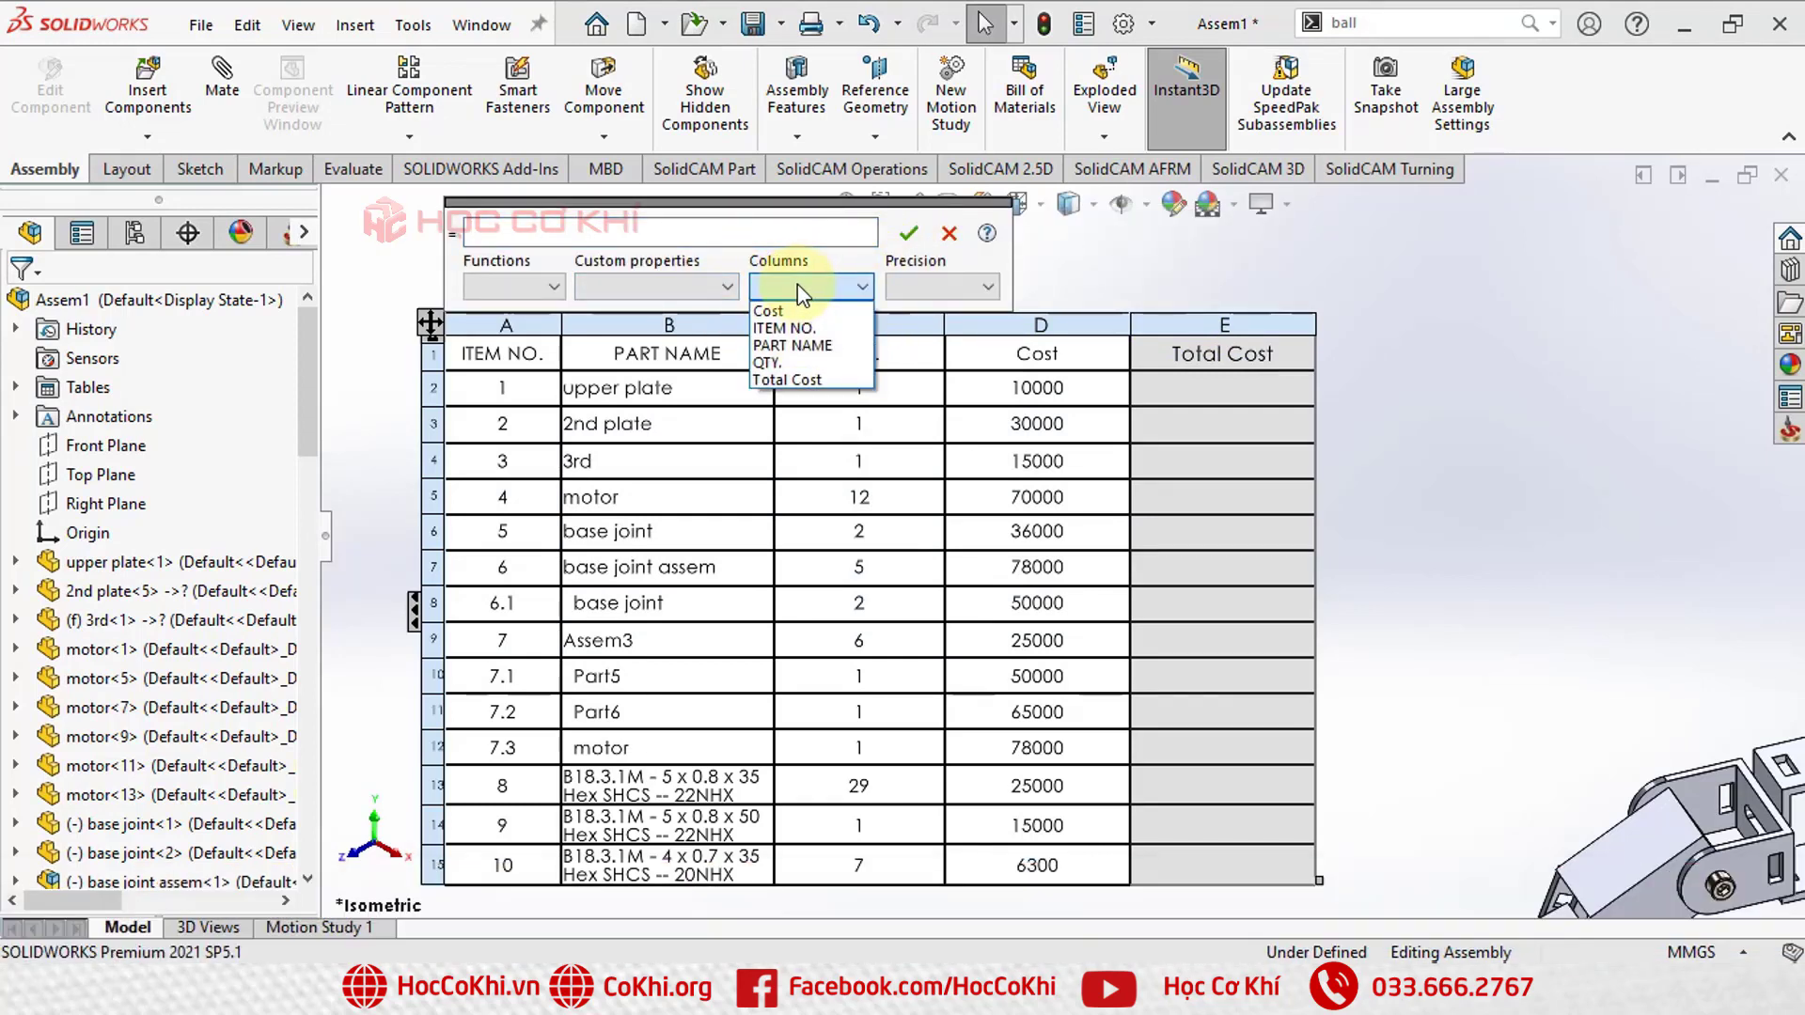
{"action": "left_click", "coordinate": [791, 357]}
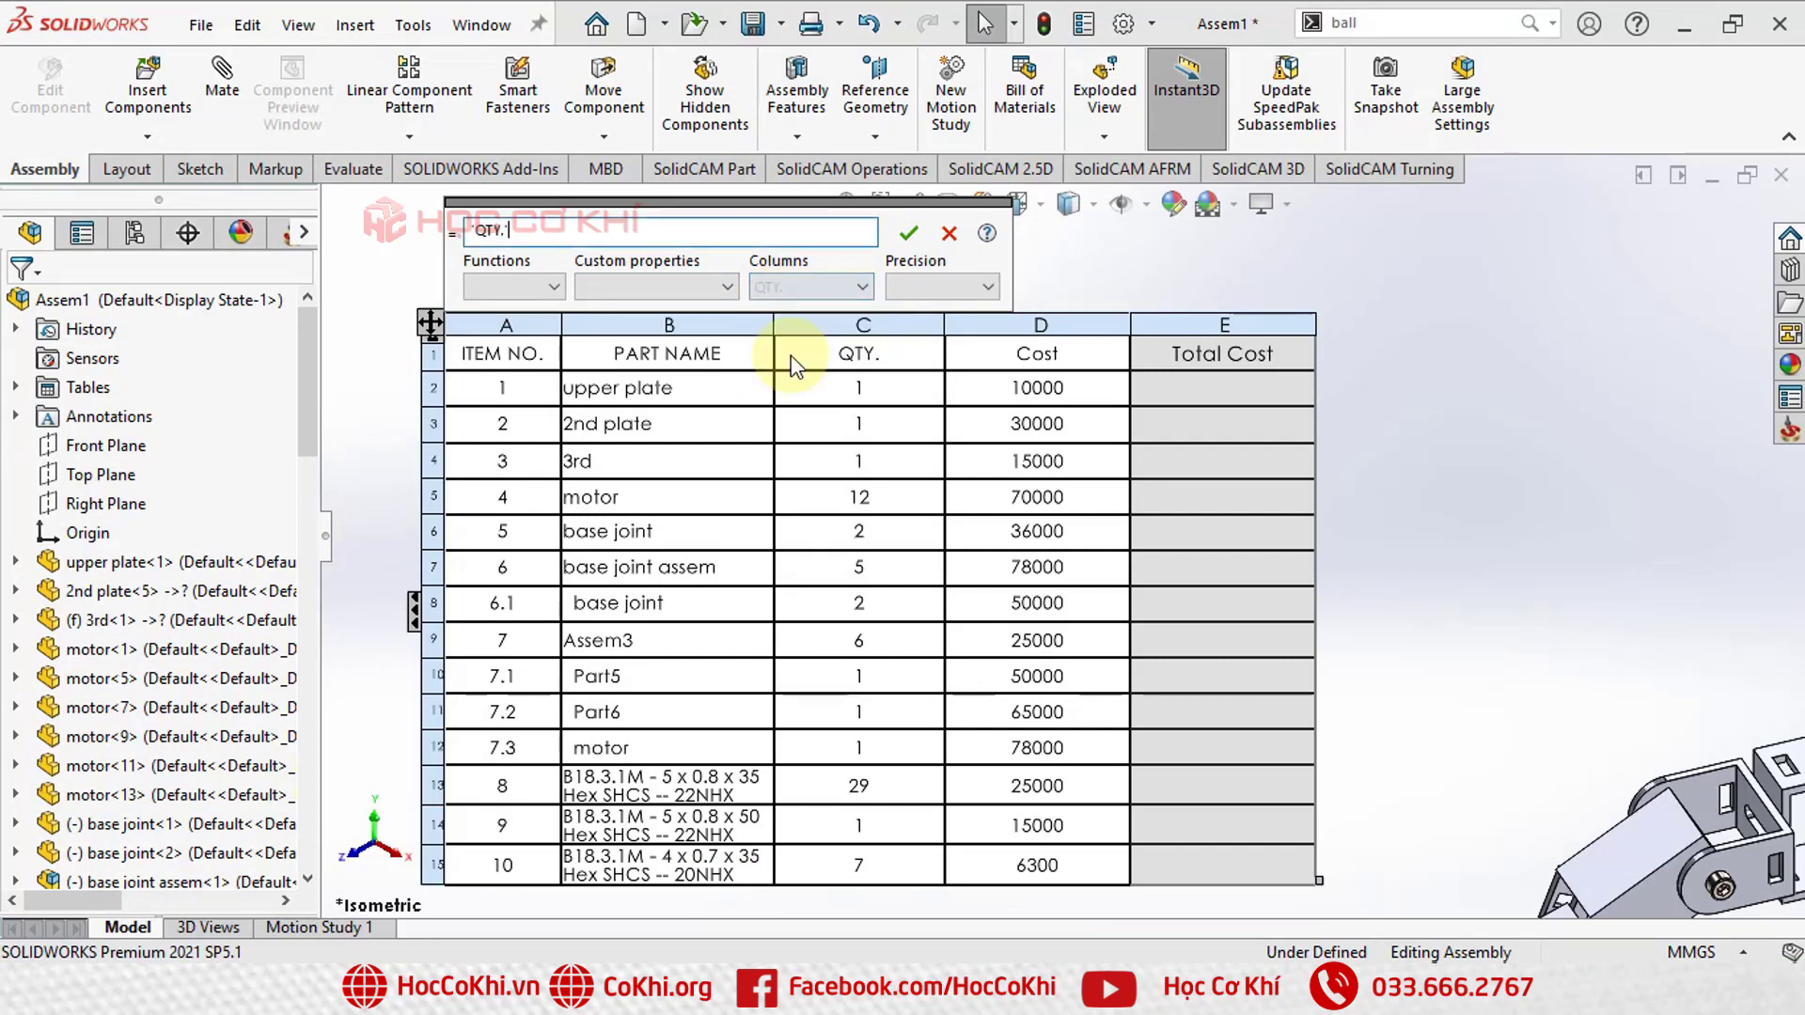
{"action": "type", "text": "*"}
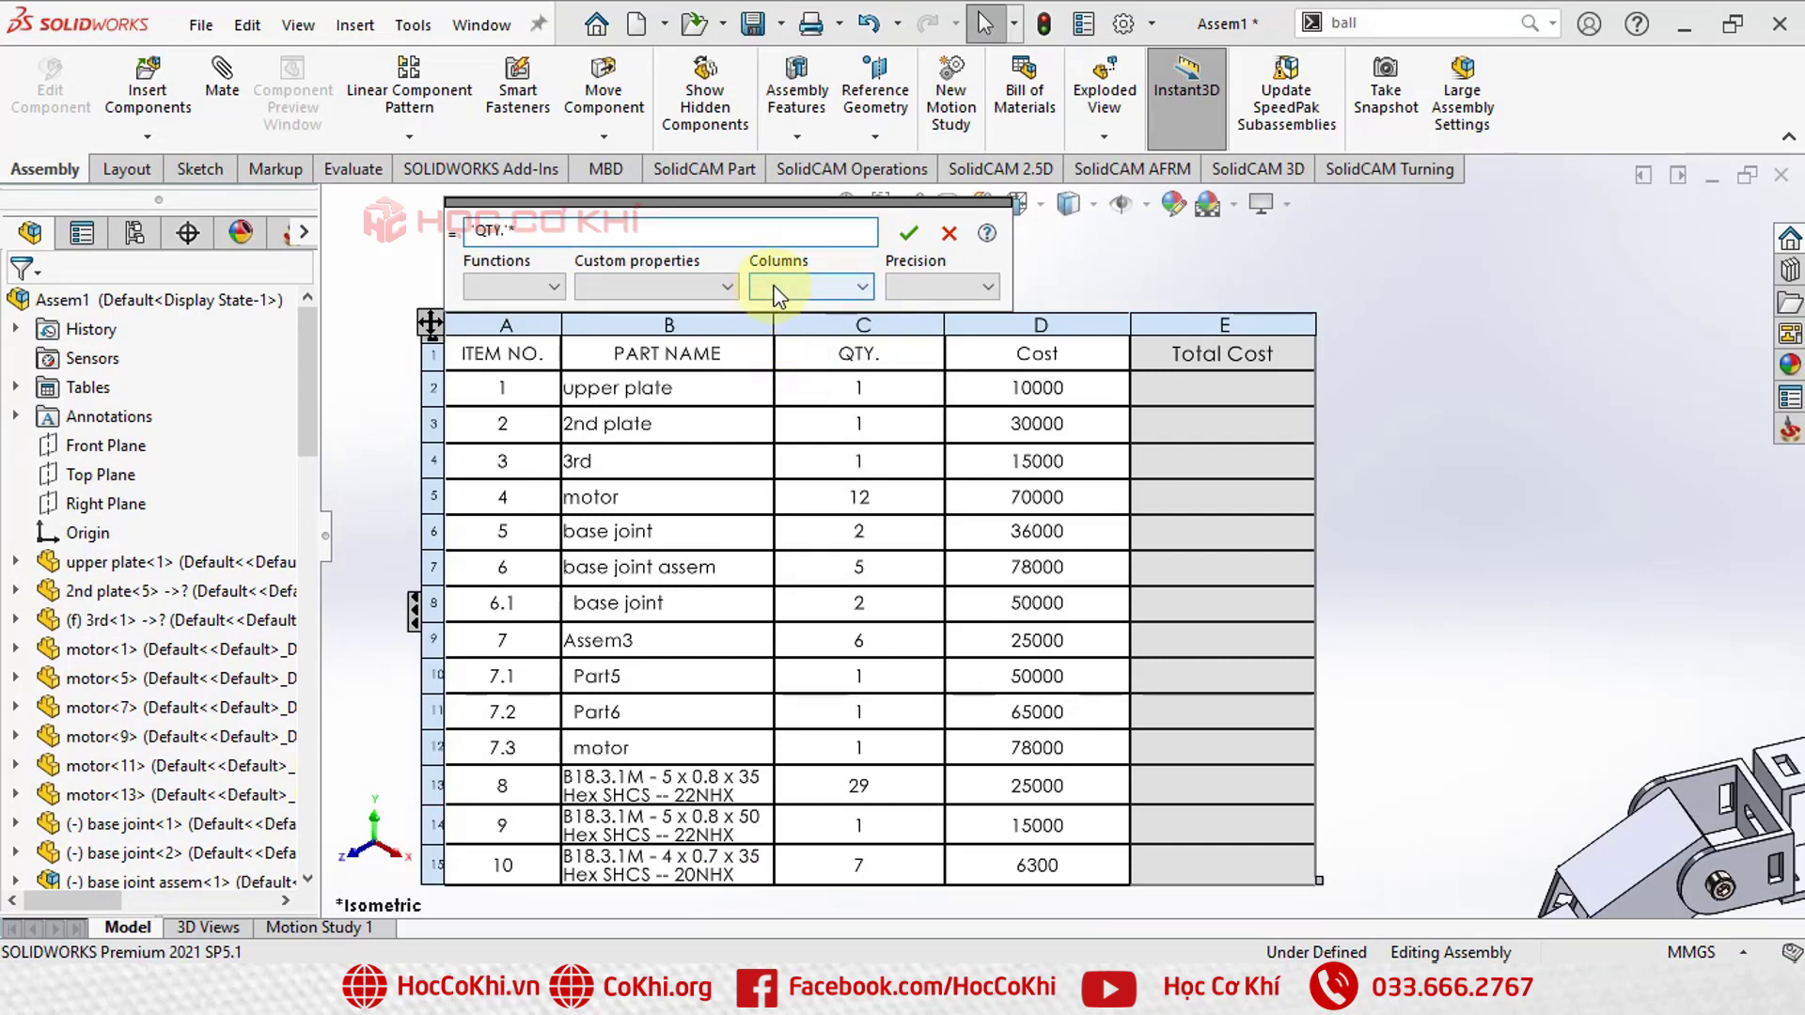
{"action": "left_click", "coordinate": [774, 285]}
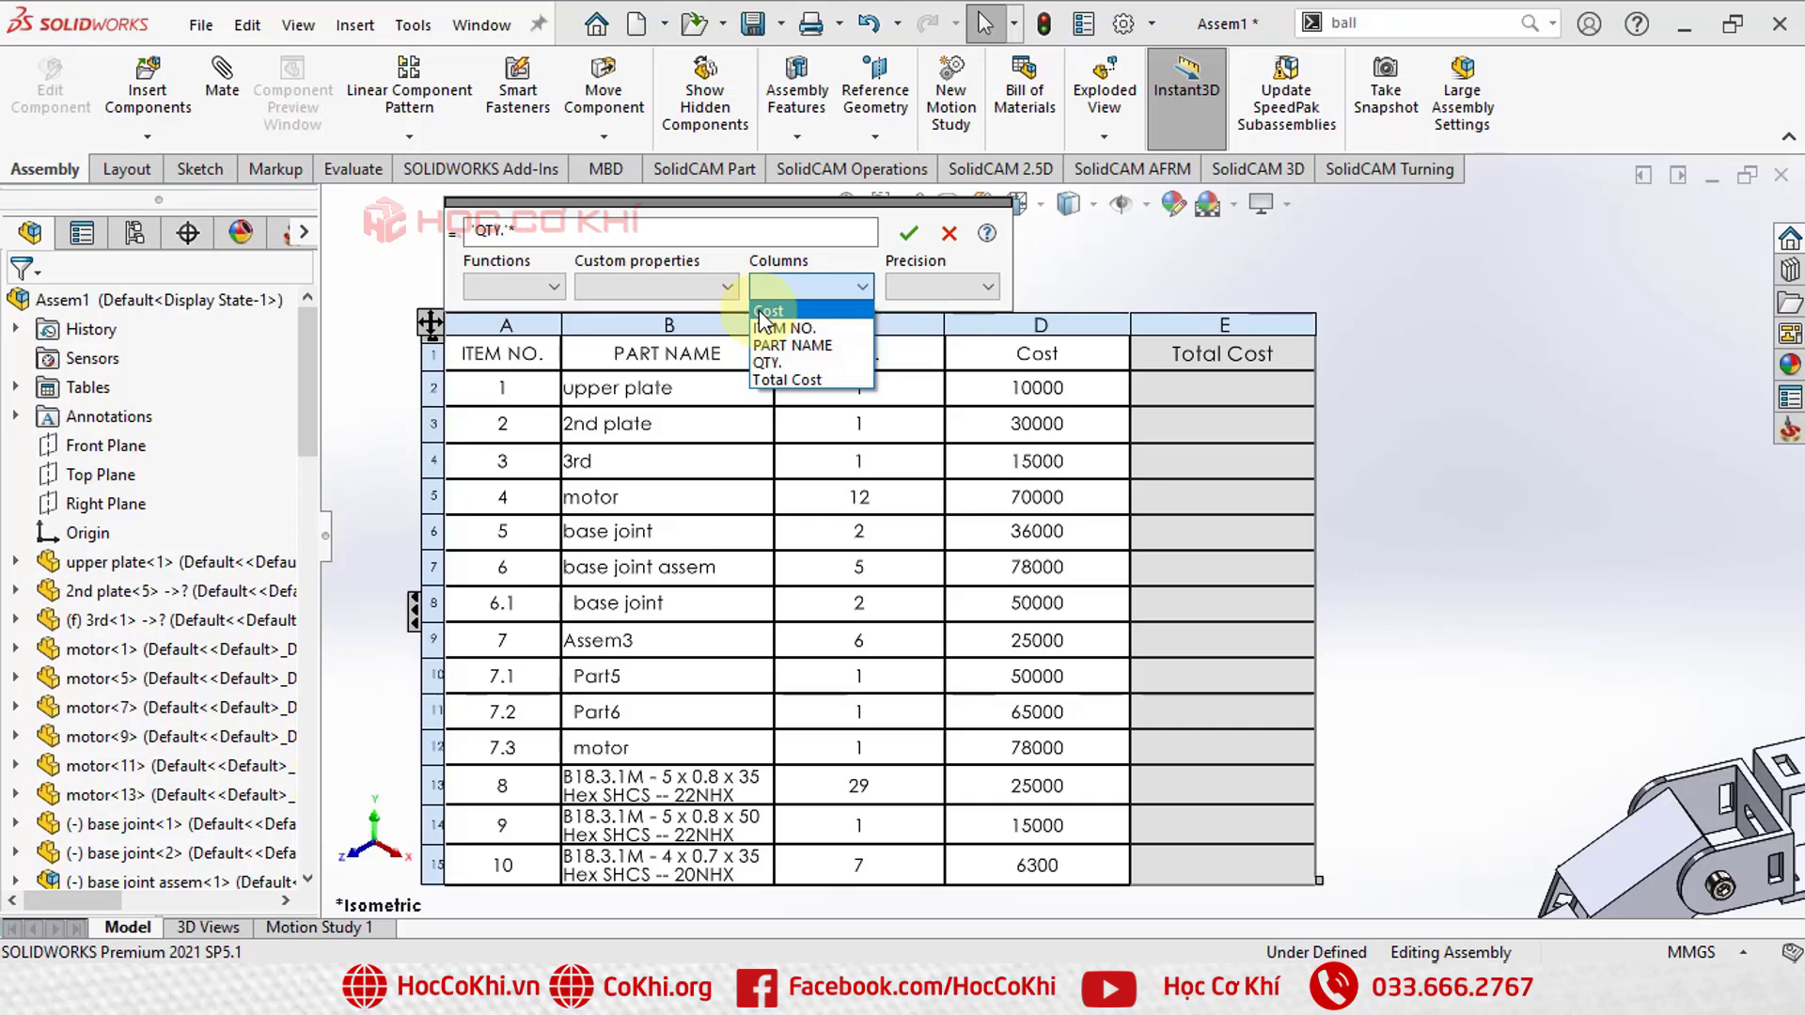
{"action": "left_click", "coordinate": [766, 311]}
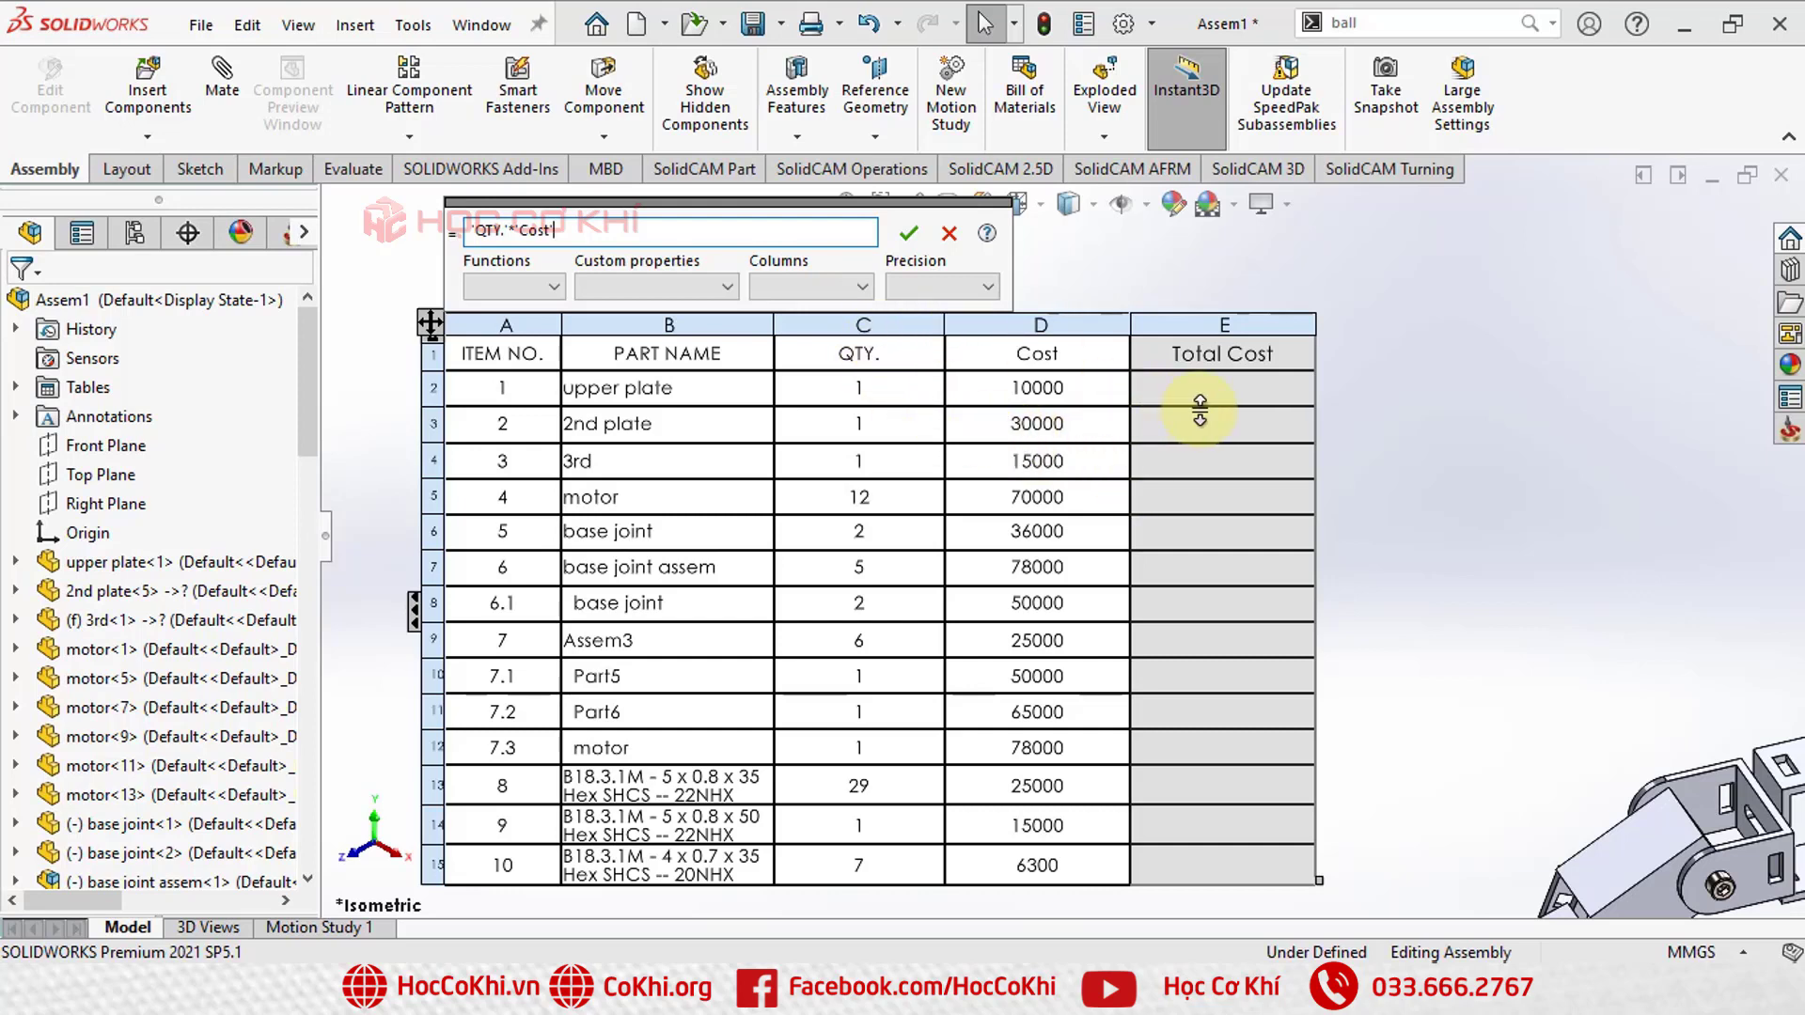
{"action": "left_click", "coordinate": [908, 234]}
Step: Review the computed Total Cost values, e.g. 840000 for the motor
{"action": "left_click", "coordinate": [1430, 463]}
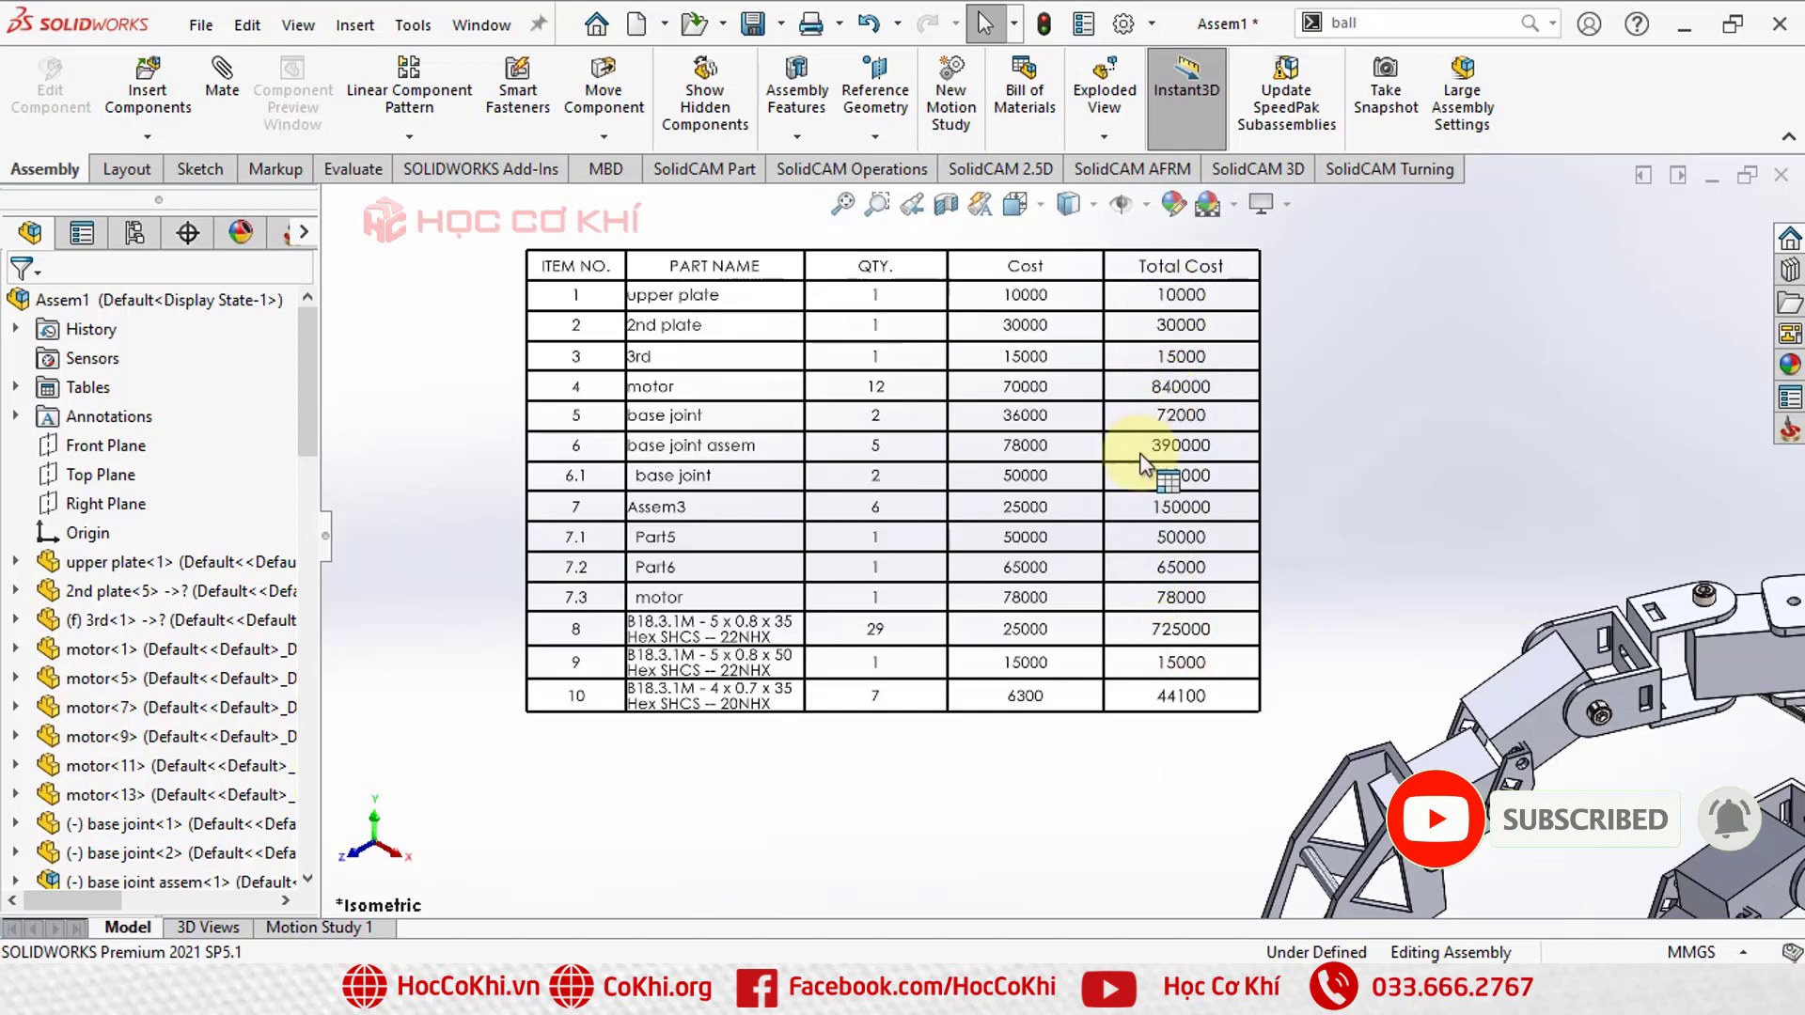
{"action": "scroll", "coordinate": [1137, 686], "scroll_direction": "down", "scroll_amount": 2}
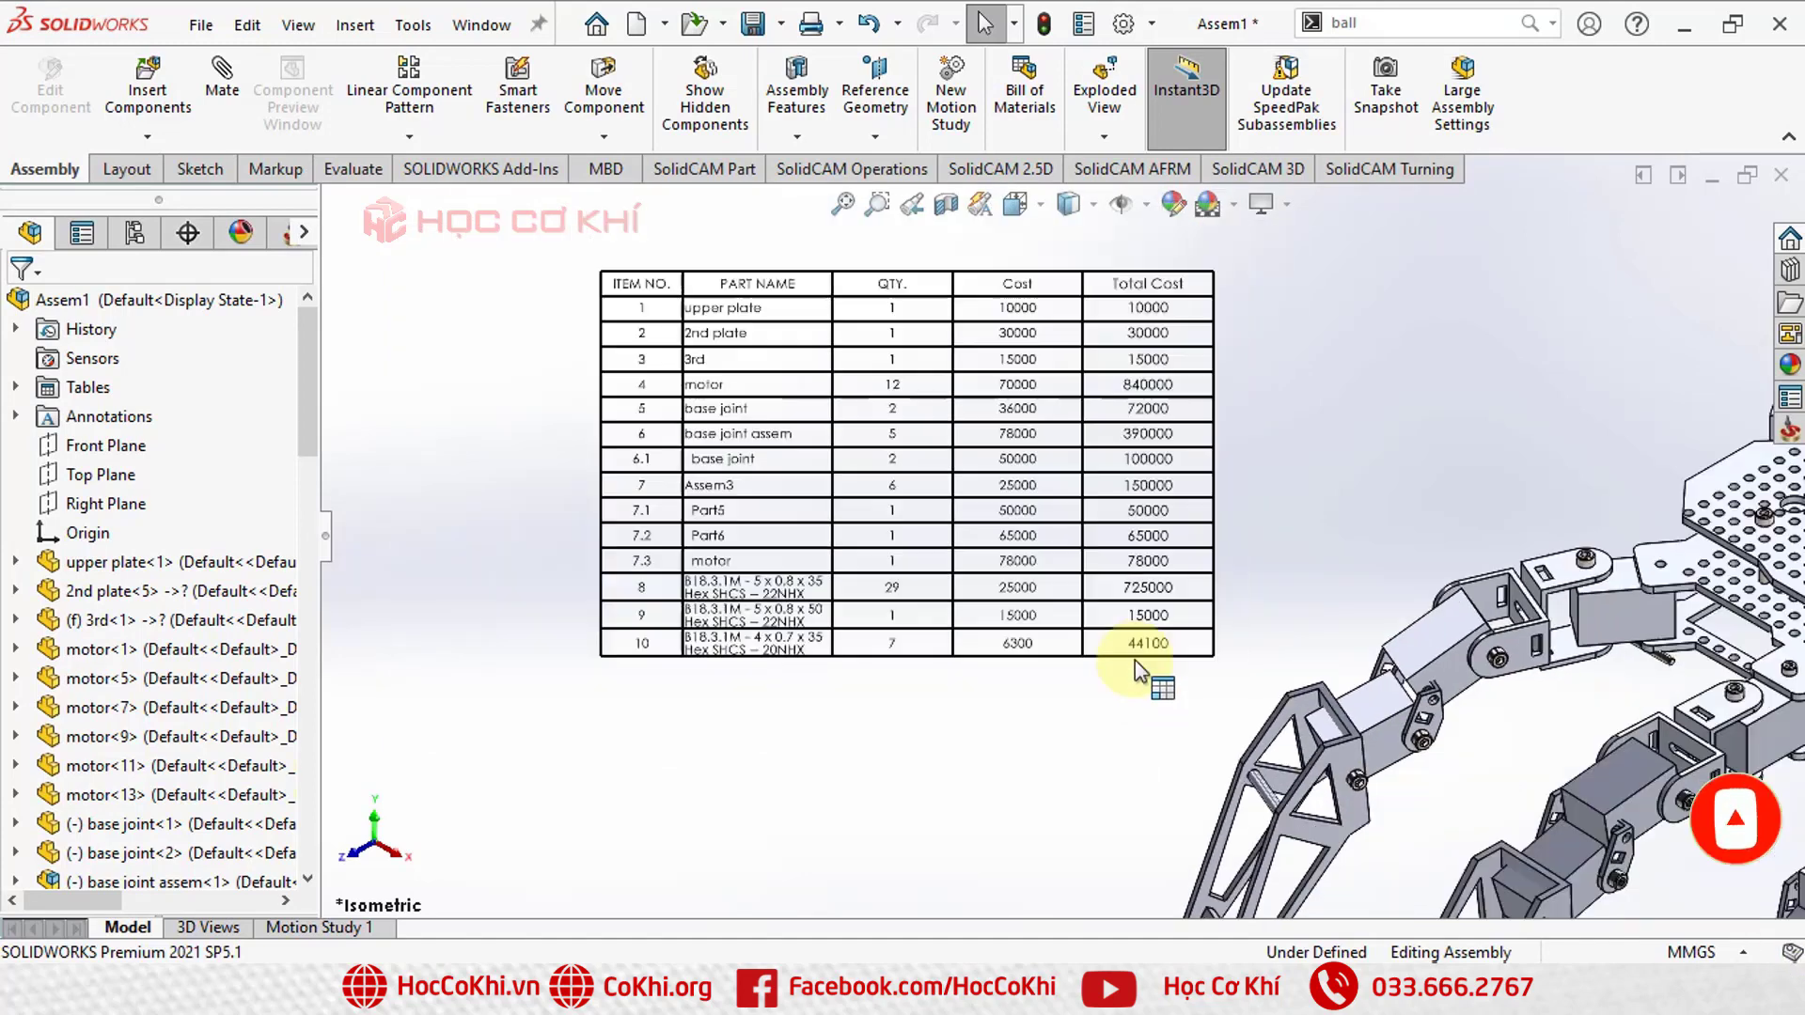
{"action": "scroll", "coordinate": [1136, 659], "scroll_direction": "up", "scroll_amount": 3}
{"action": "scroll", "coordinate": [1123, 573], "scroll_direction": "down", "scroll_amount": 2}
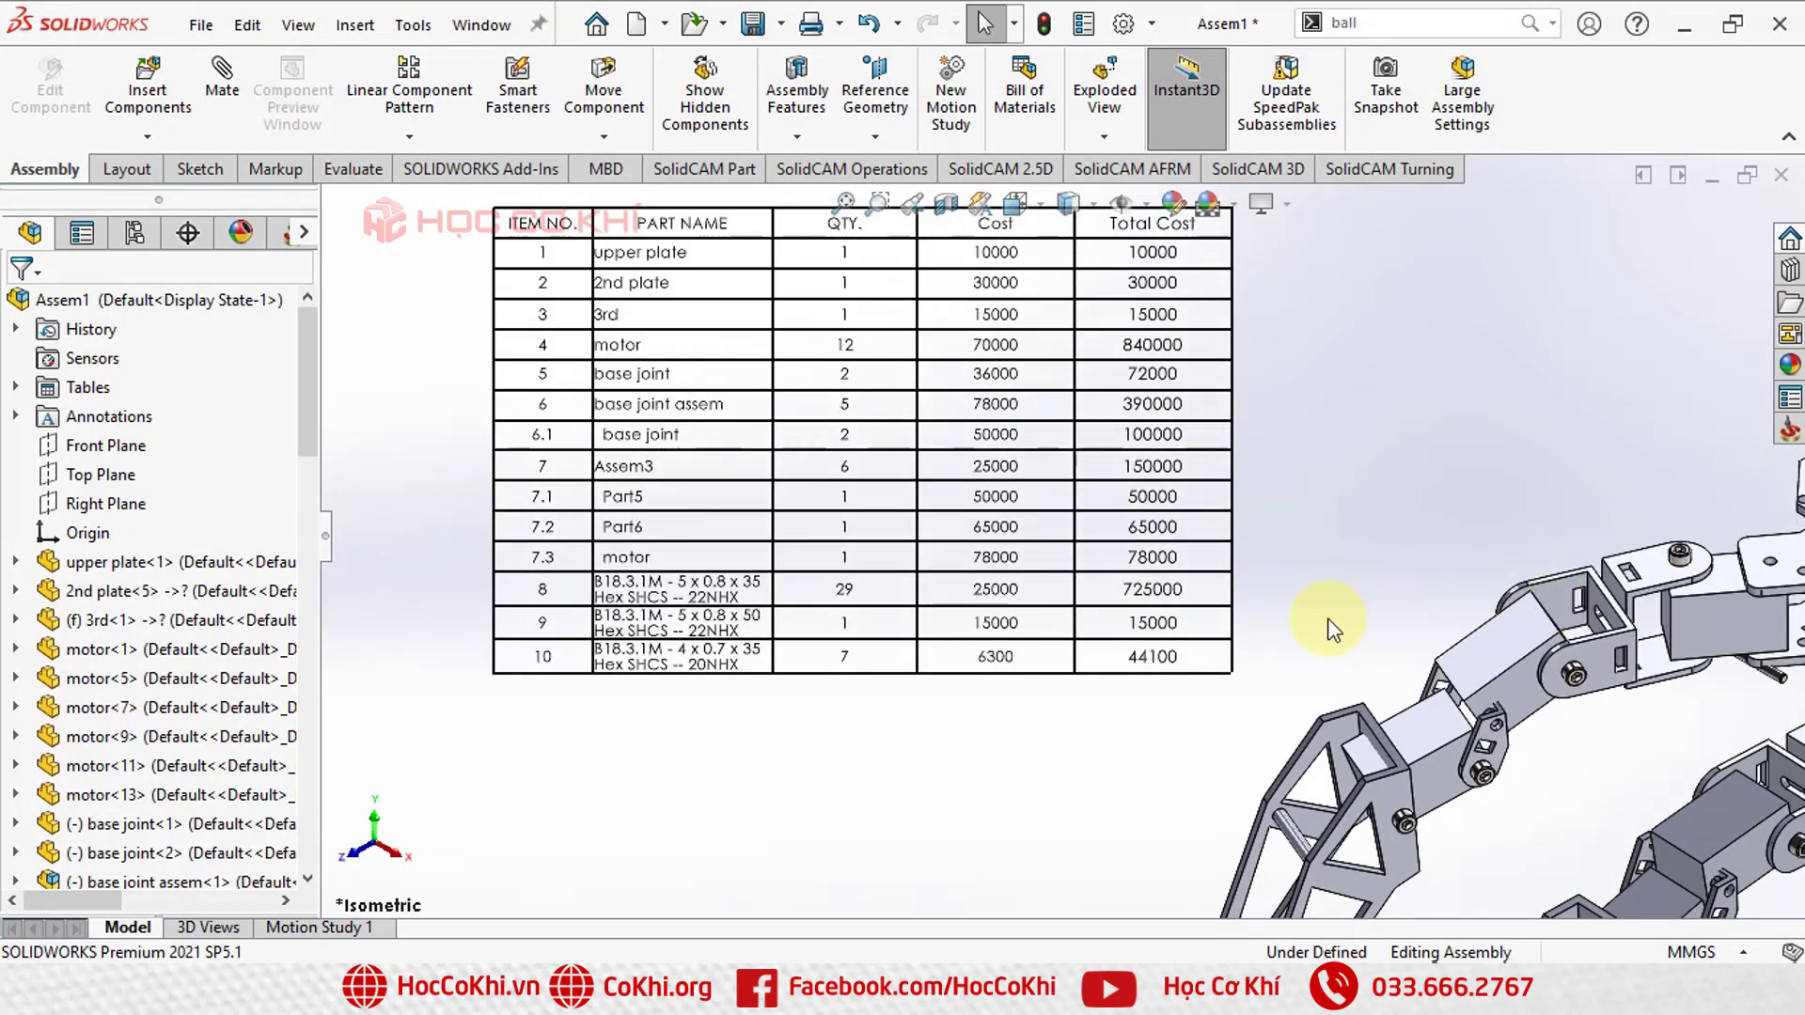
{"action": "left_click", "coordinate": [921, 658]}
{"action": "scroll", "coordinate": [921, 658], "scroll_direction": "down", "scroll_amount": 1}
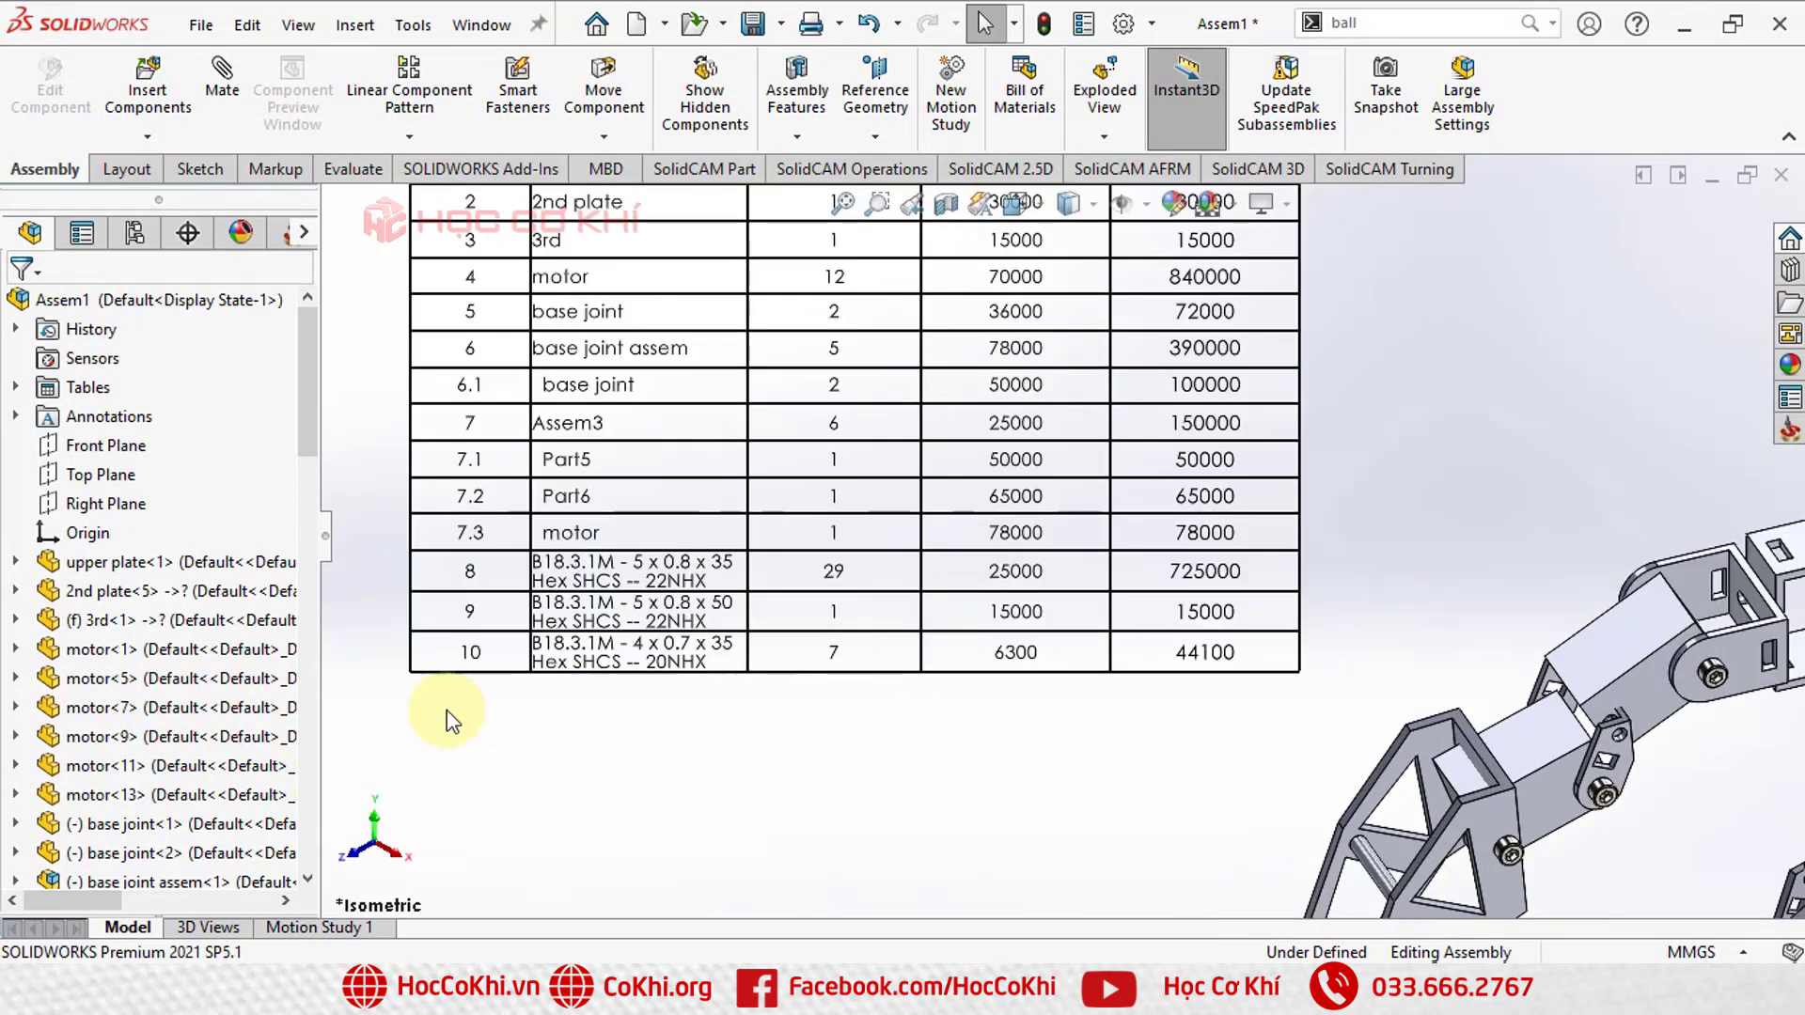
Step: Insert blank row 11 below item 10 and select its PART NAME through Cost cells
{"action": "right_click", "coordinate": [479, 669]}
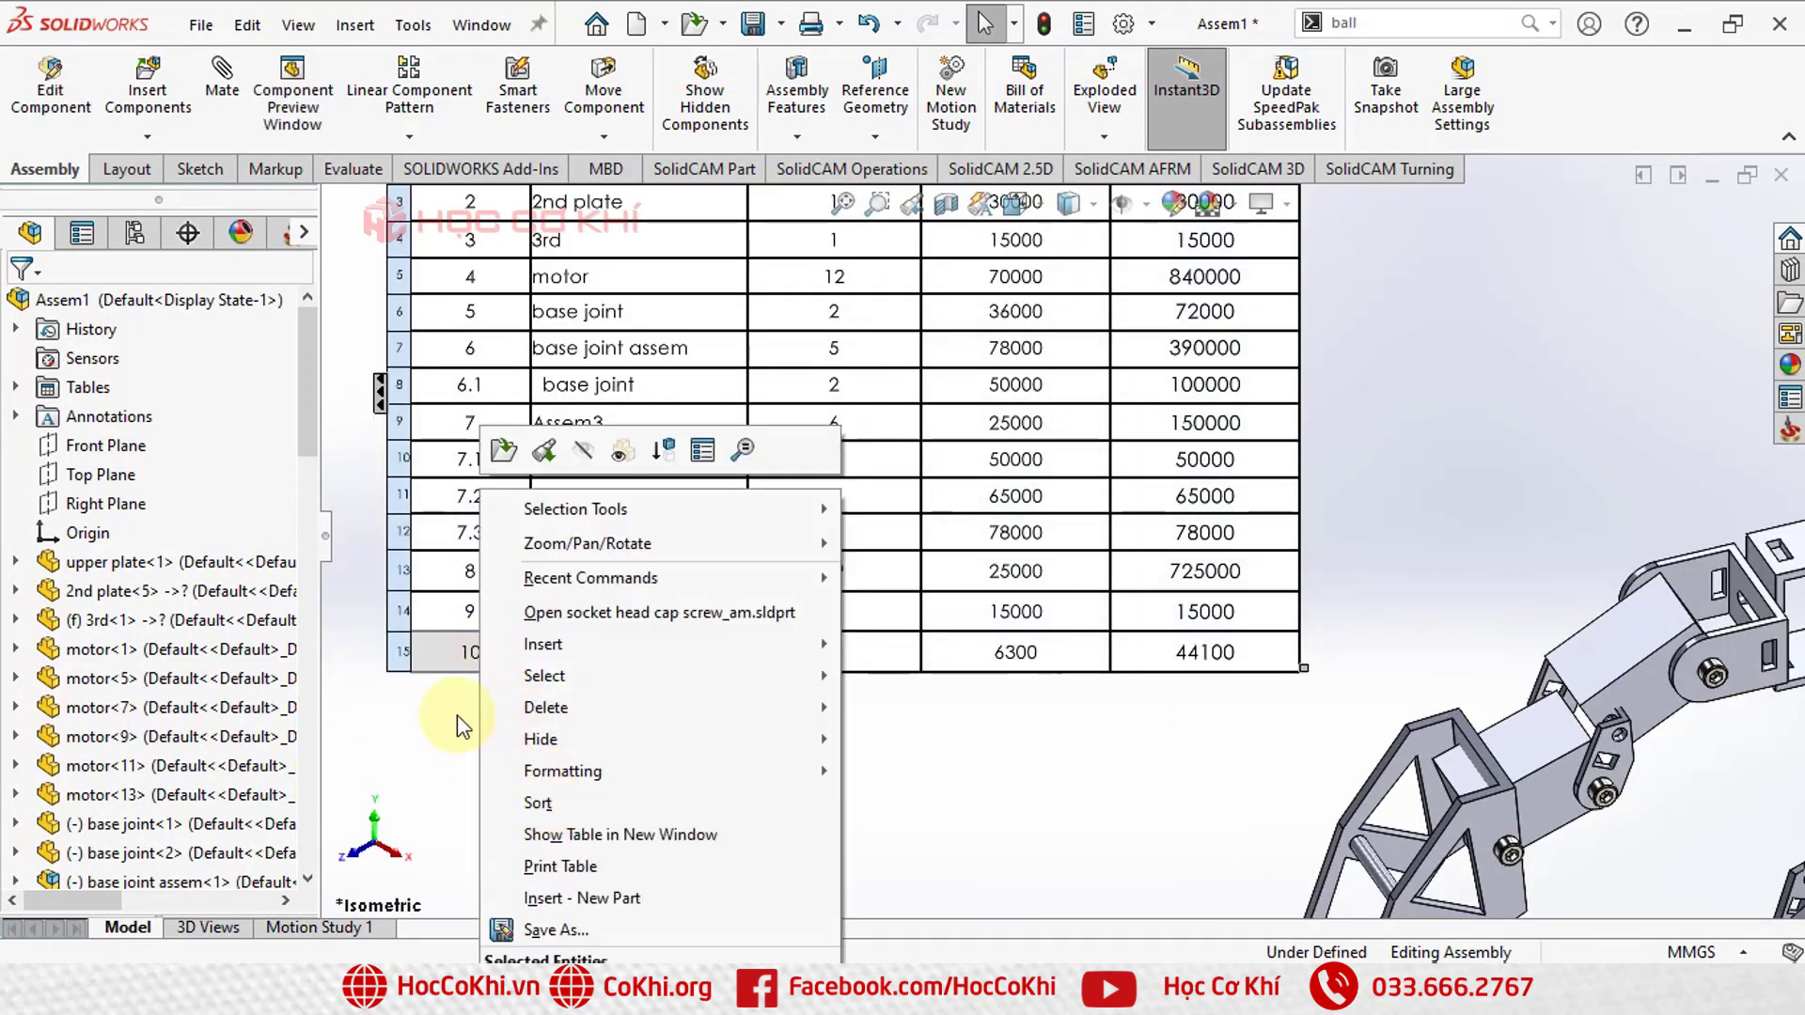
{"action": "mouse_move", "coordinate": [544, 645]}
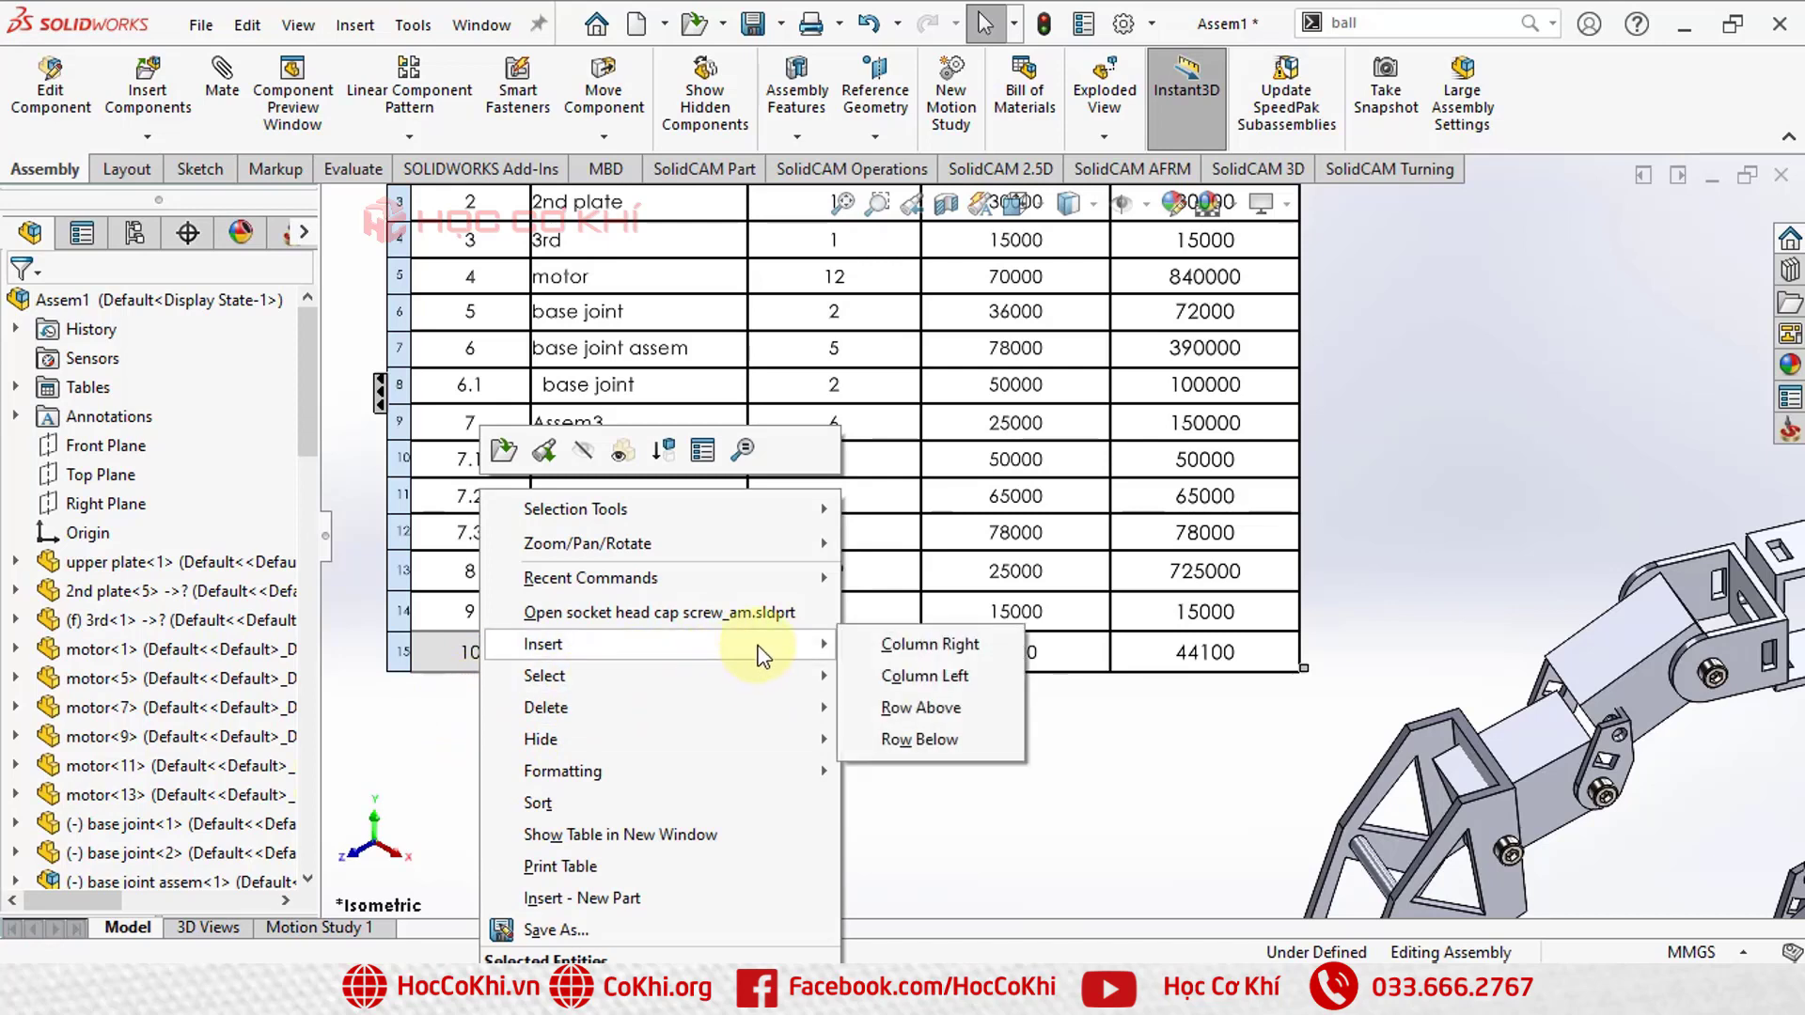
{"action": "left_click", "coordinate": [895, 737]}
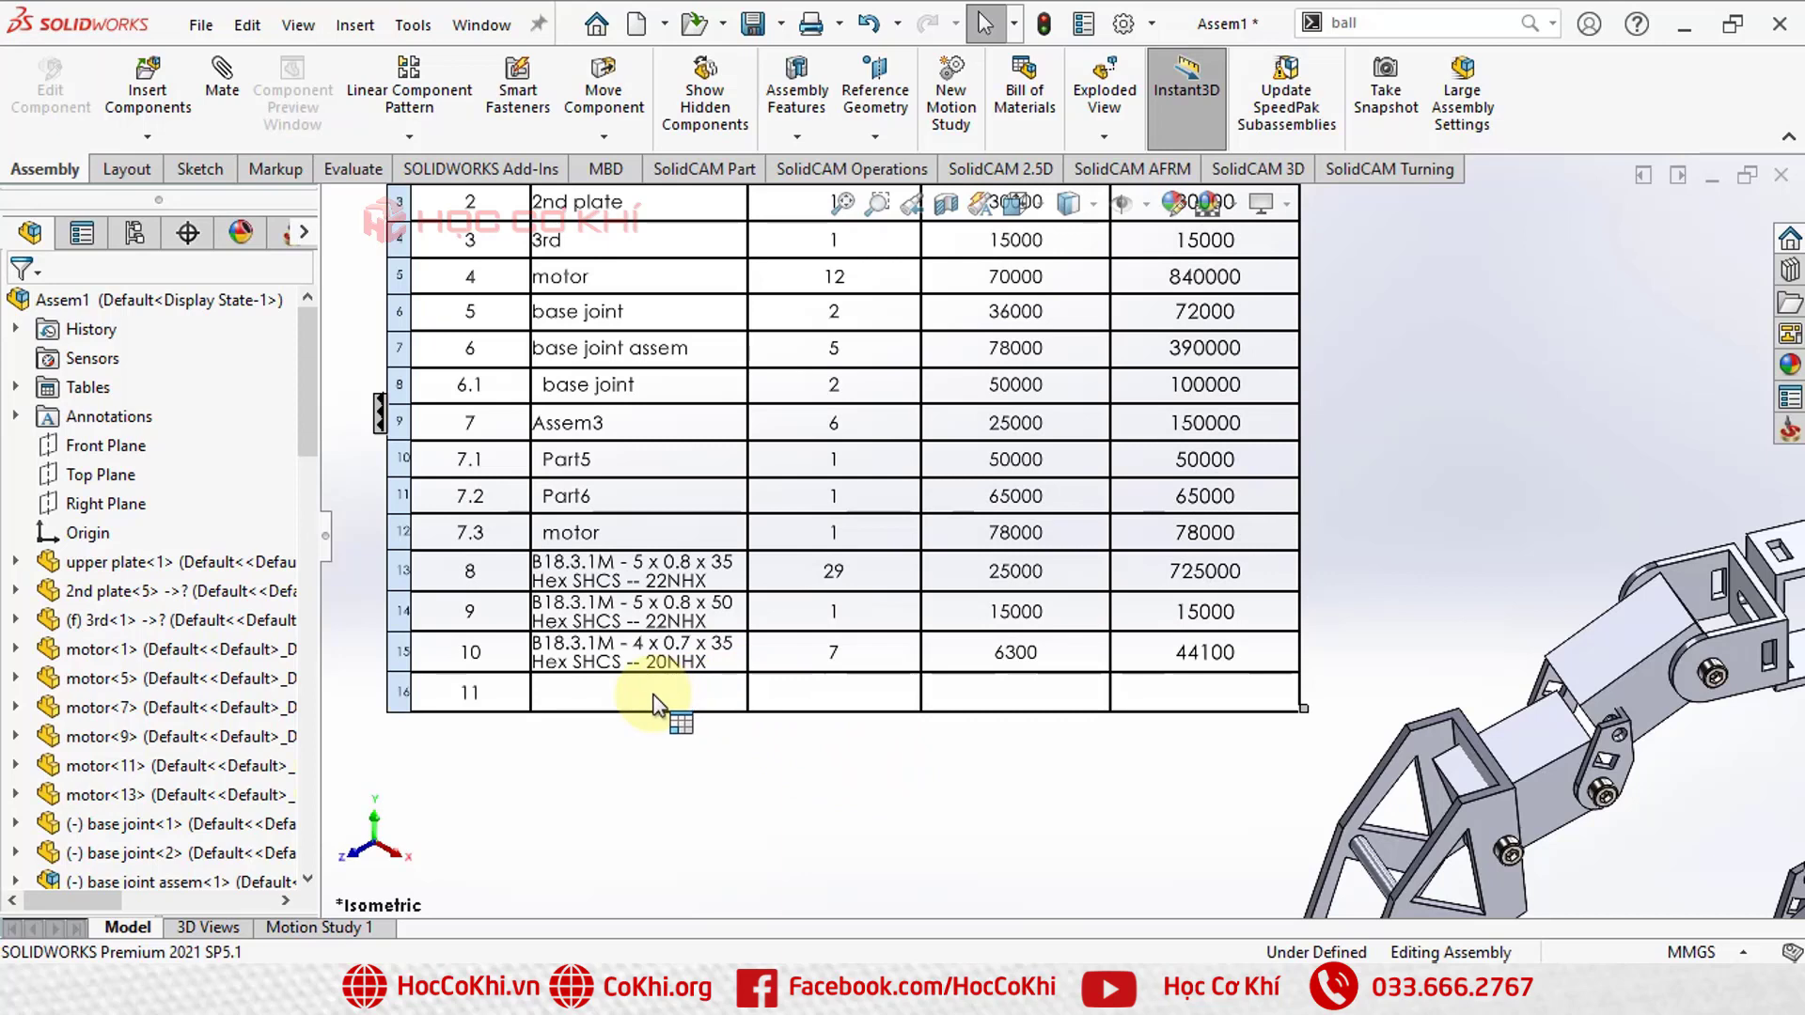
{"action": "left_click", "coordinate": [968, 729]}
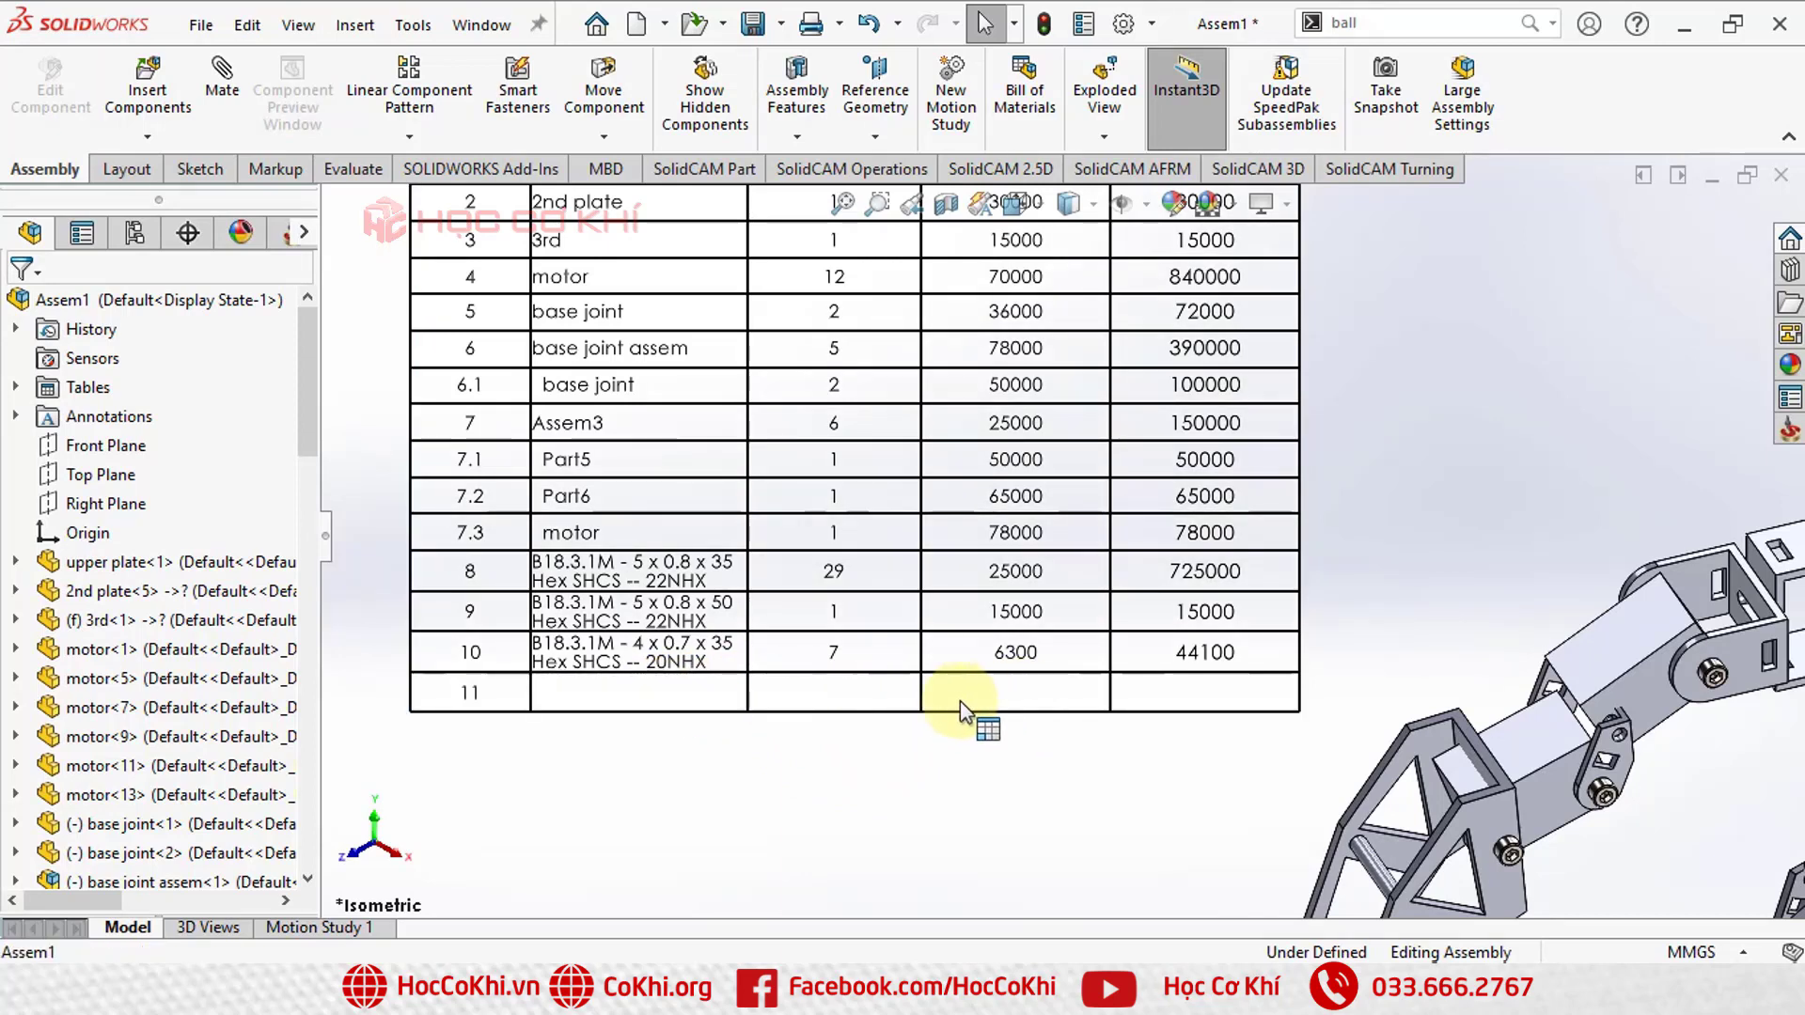
{"action": "left_click_drag", "start_coordinate": [1022, 698], "coordinate": [736, 692]}
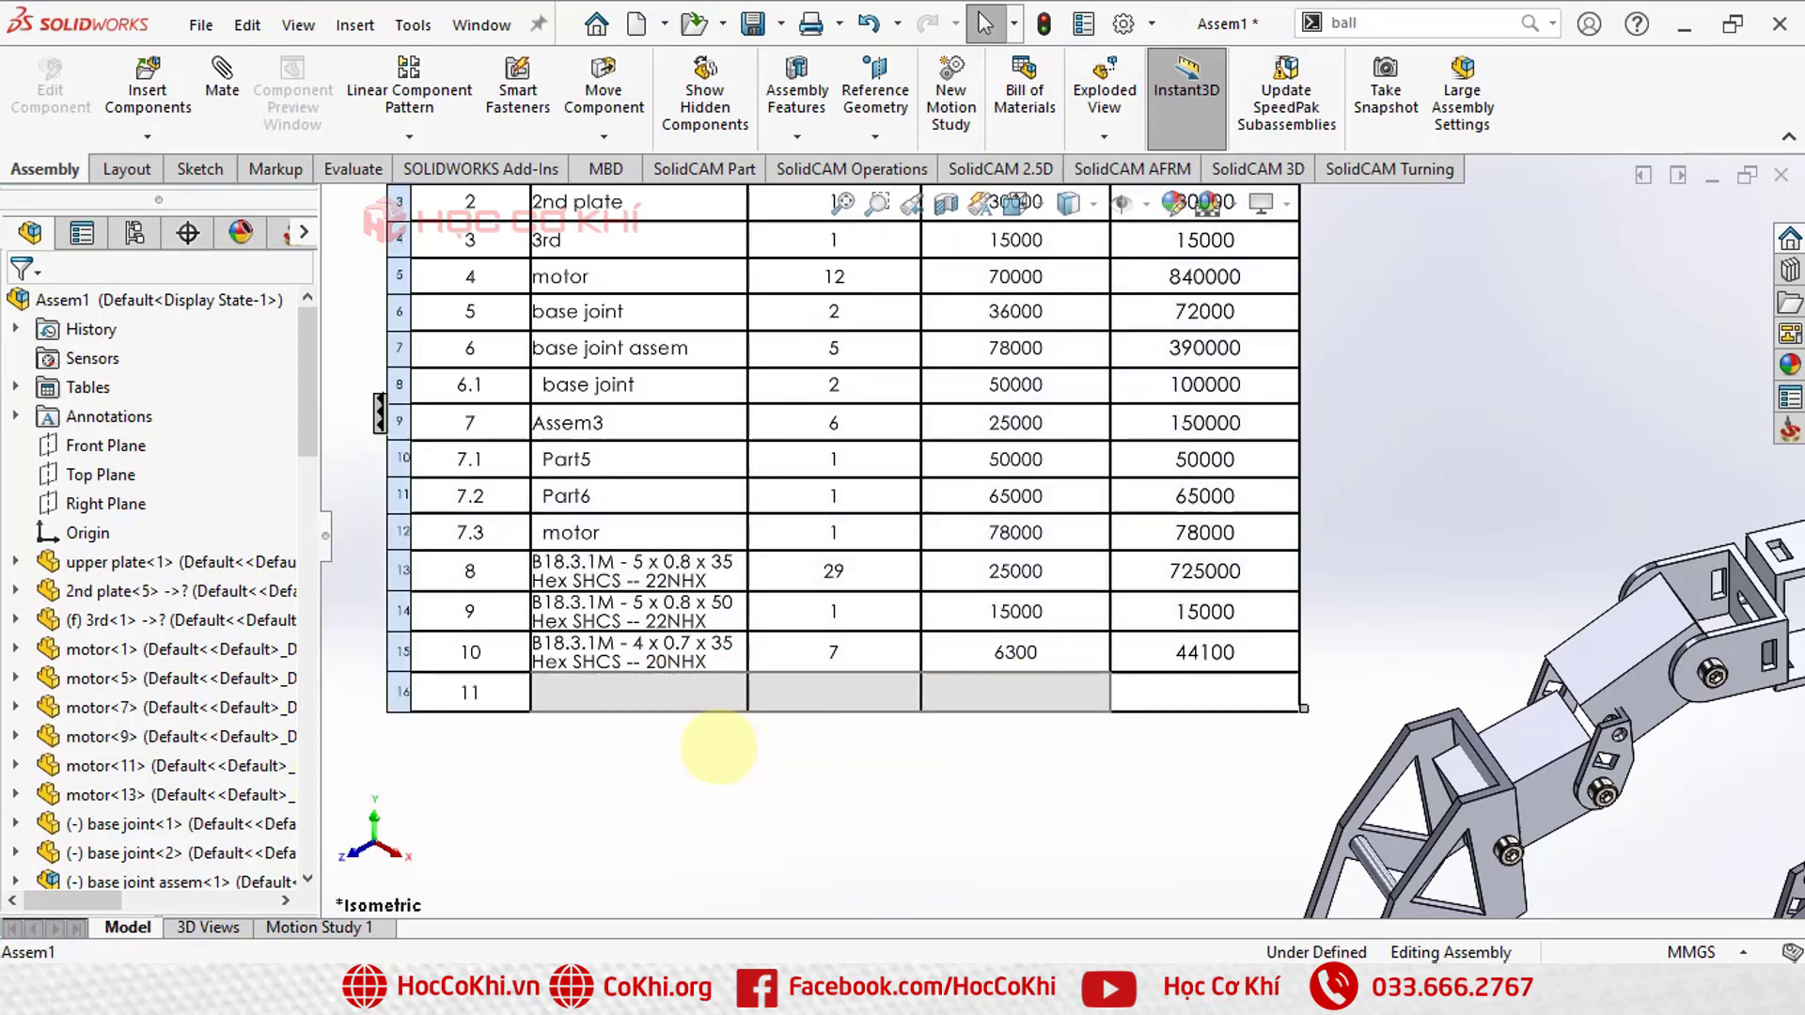
Step: Merge row 11's PART NAME, QTY. and Cost cells and start editing the merged cell
{"action": "right_click", "coordinate": [719, 701]}
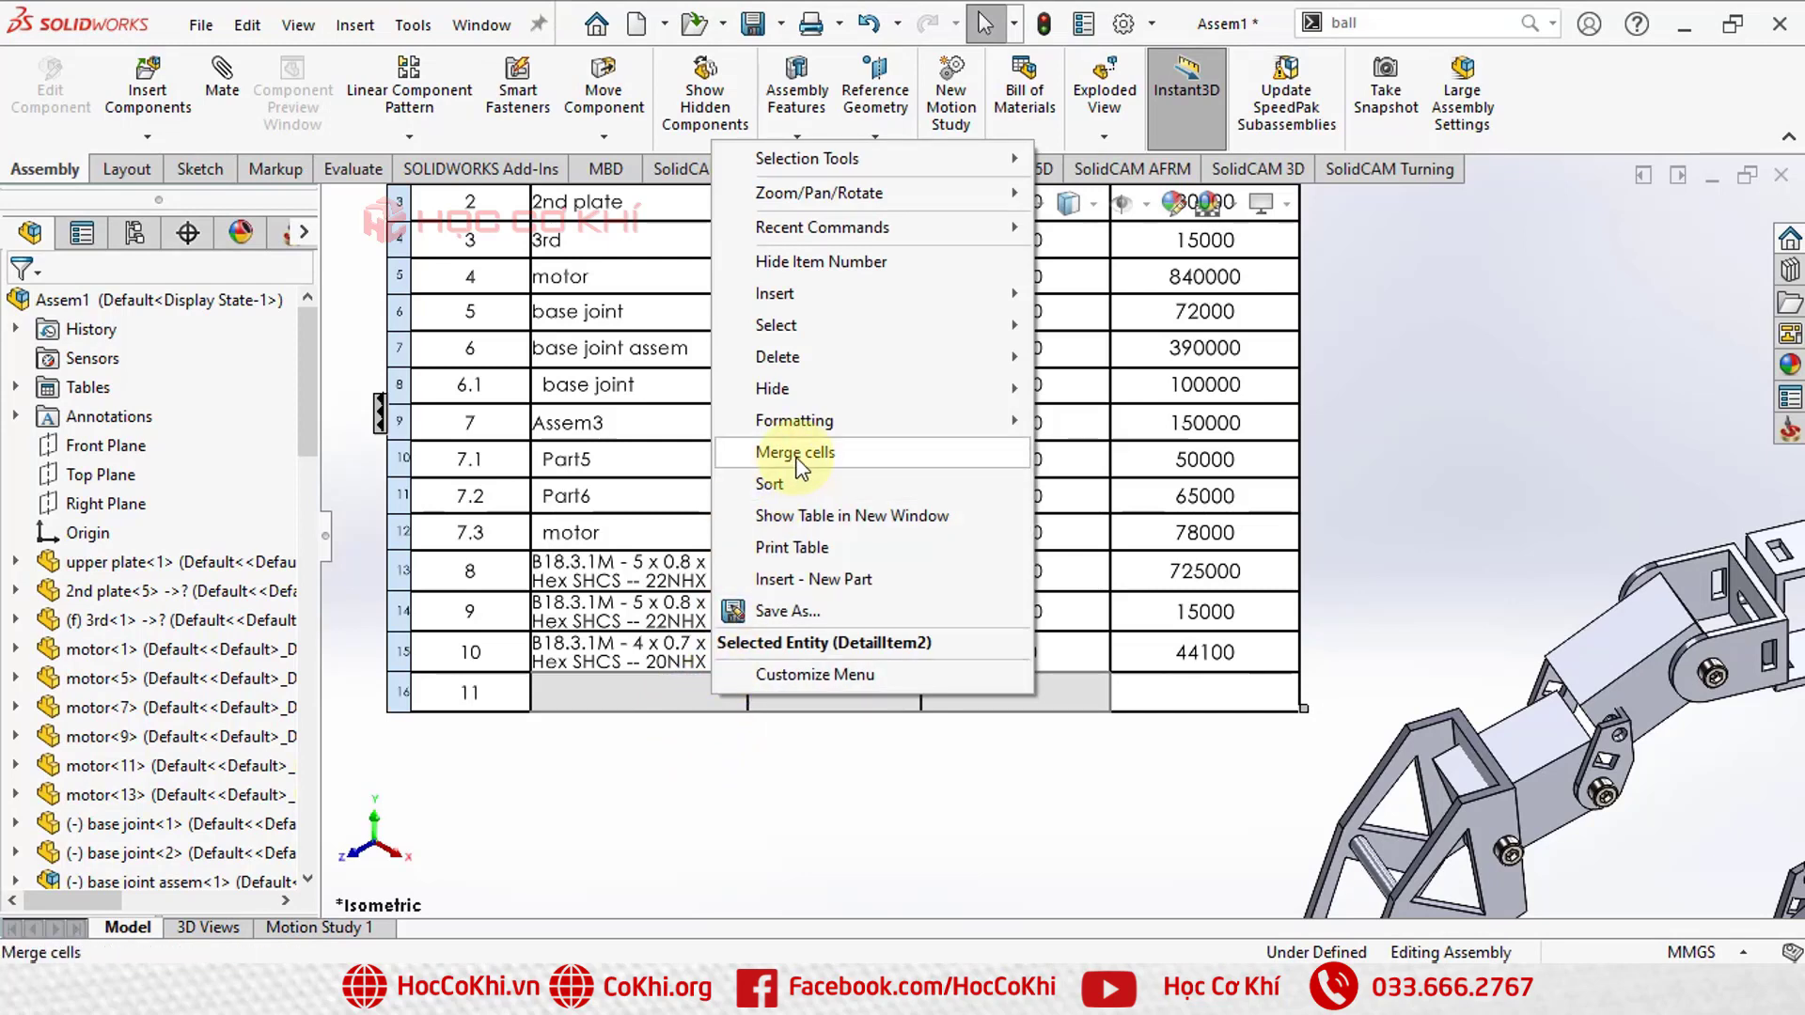
{"action": "left_click", "coordinate": [801, 461]}
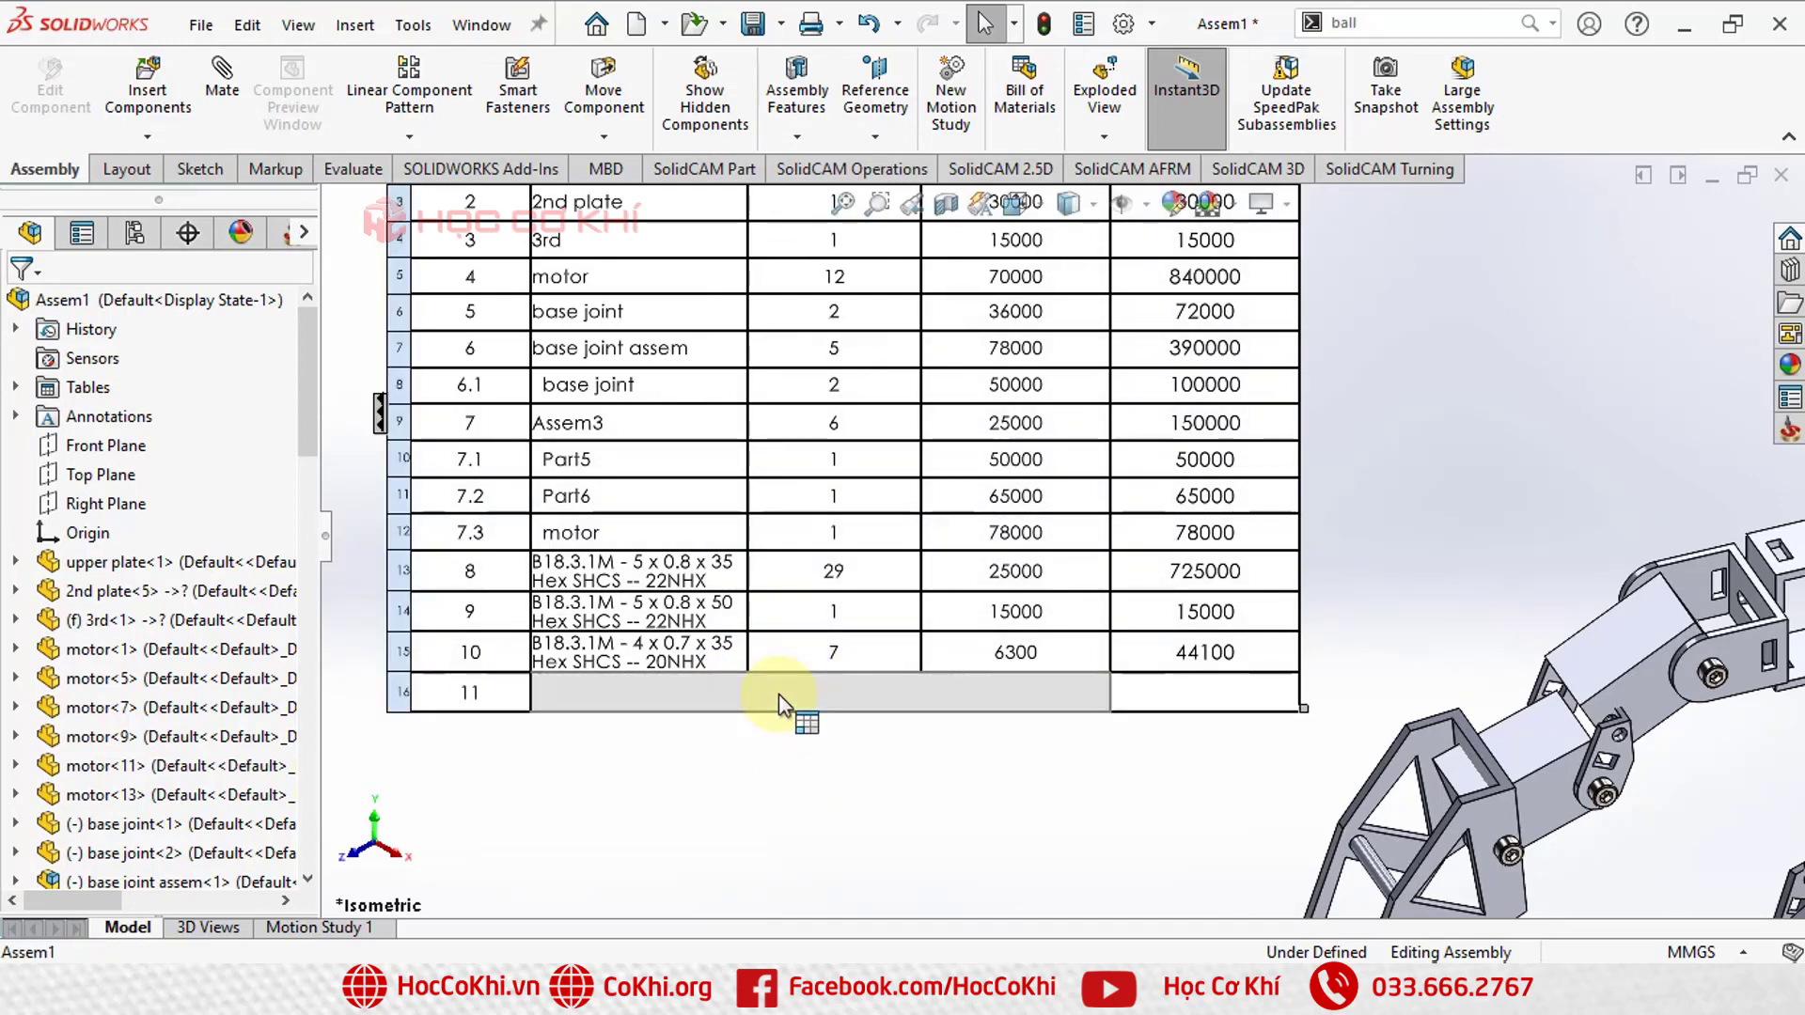
{"action": "double_click", "coordinate": [779, 698]}
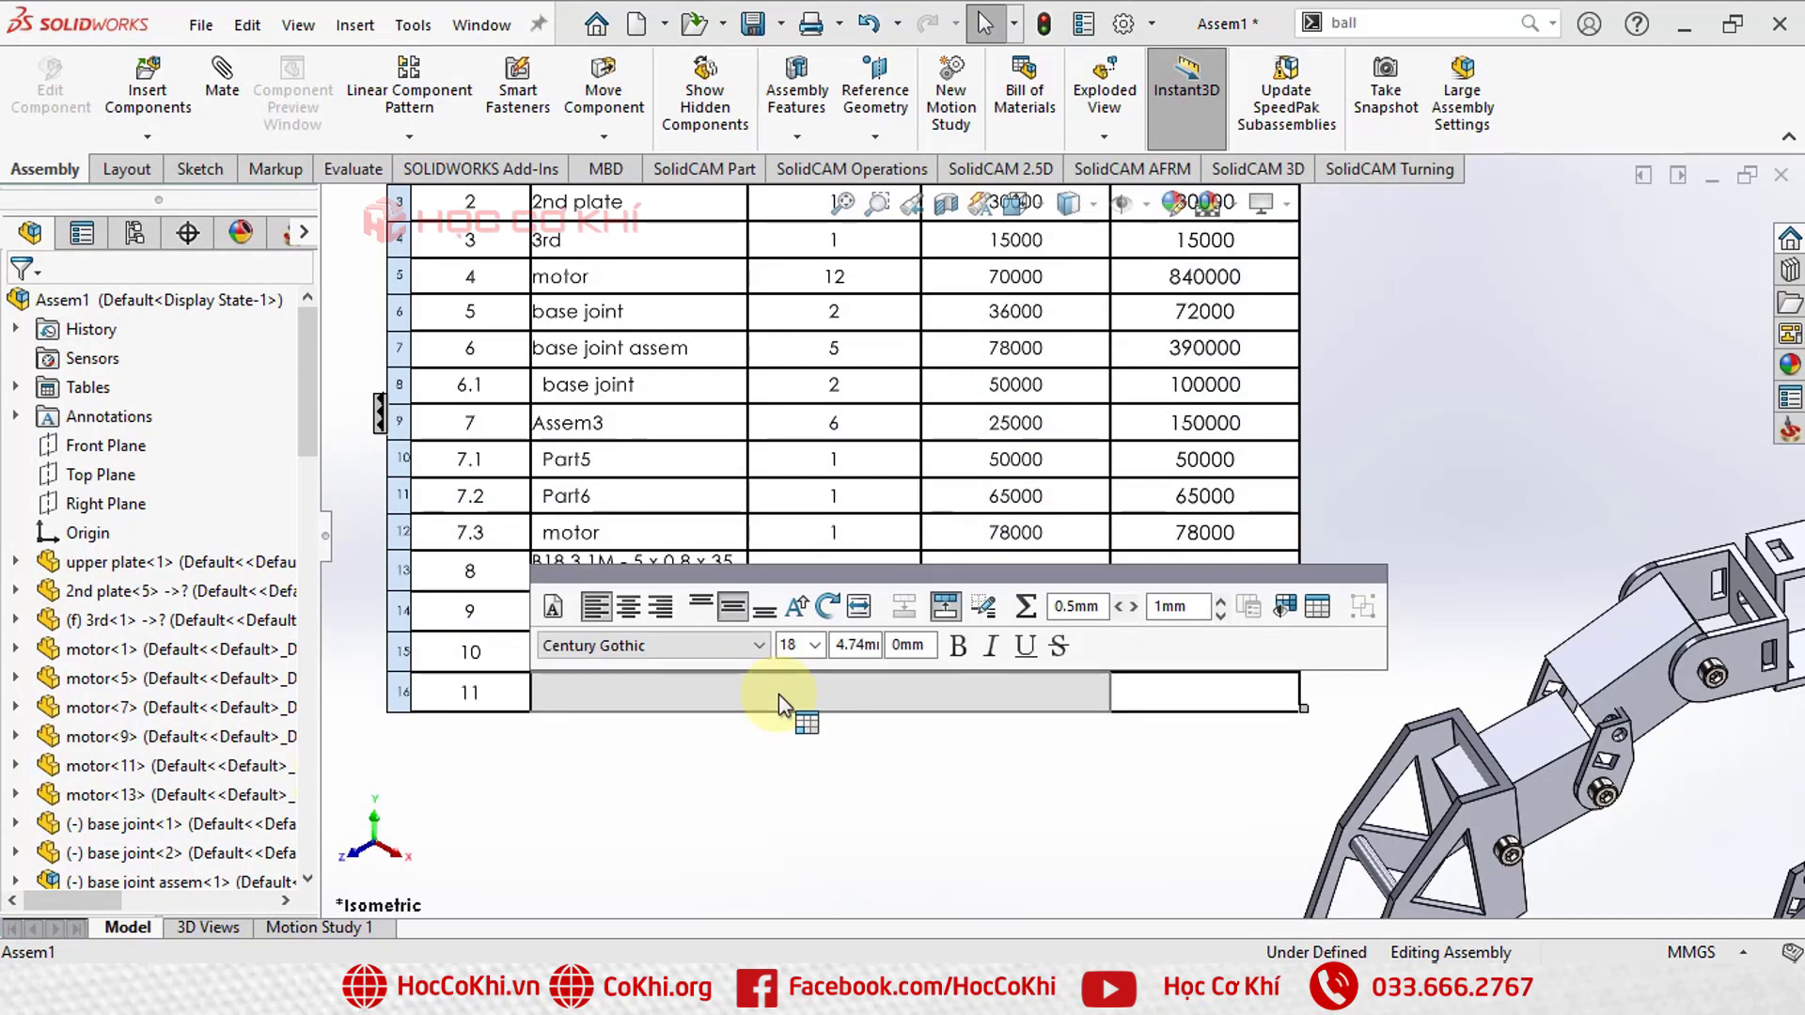
Step: Type 'Total (Tong Cong)' into the merged row 11 cell, accepting the override warning
{"action": "key", "text": "BackSpace"}
{"action": "left_click", "coordinate": [966, 546]}
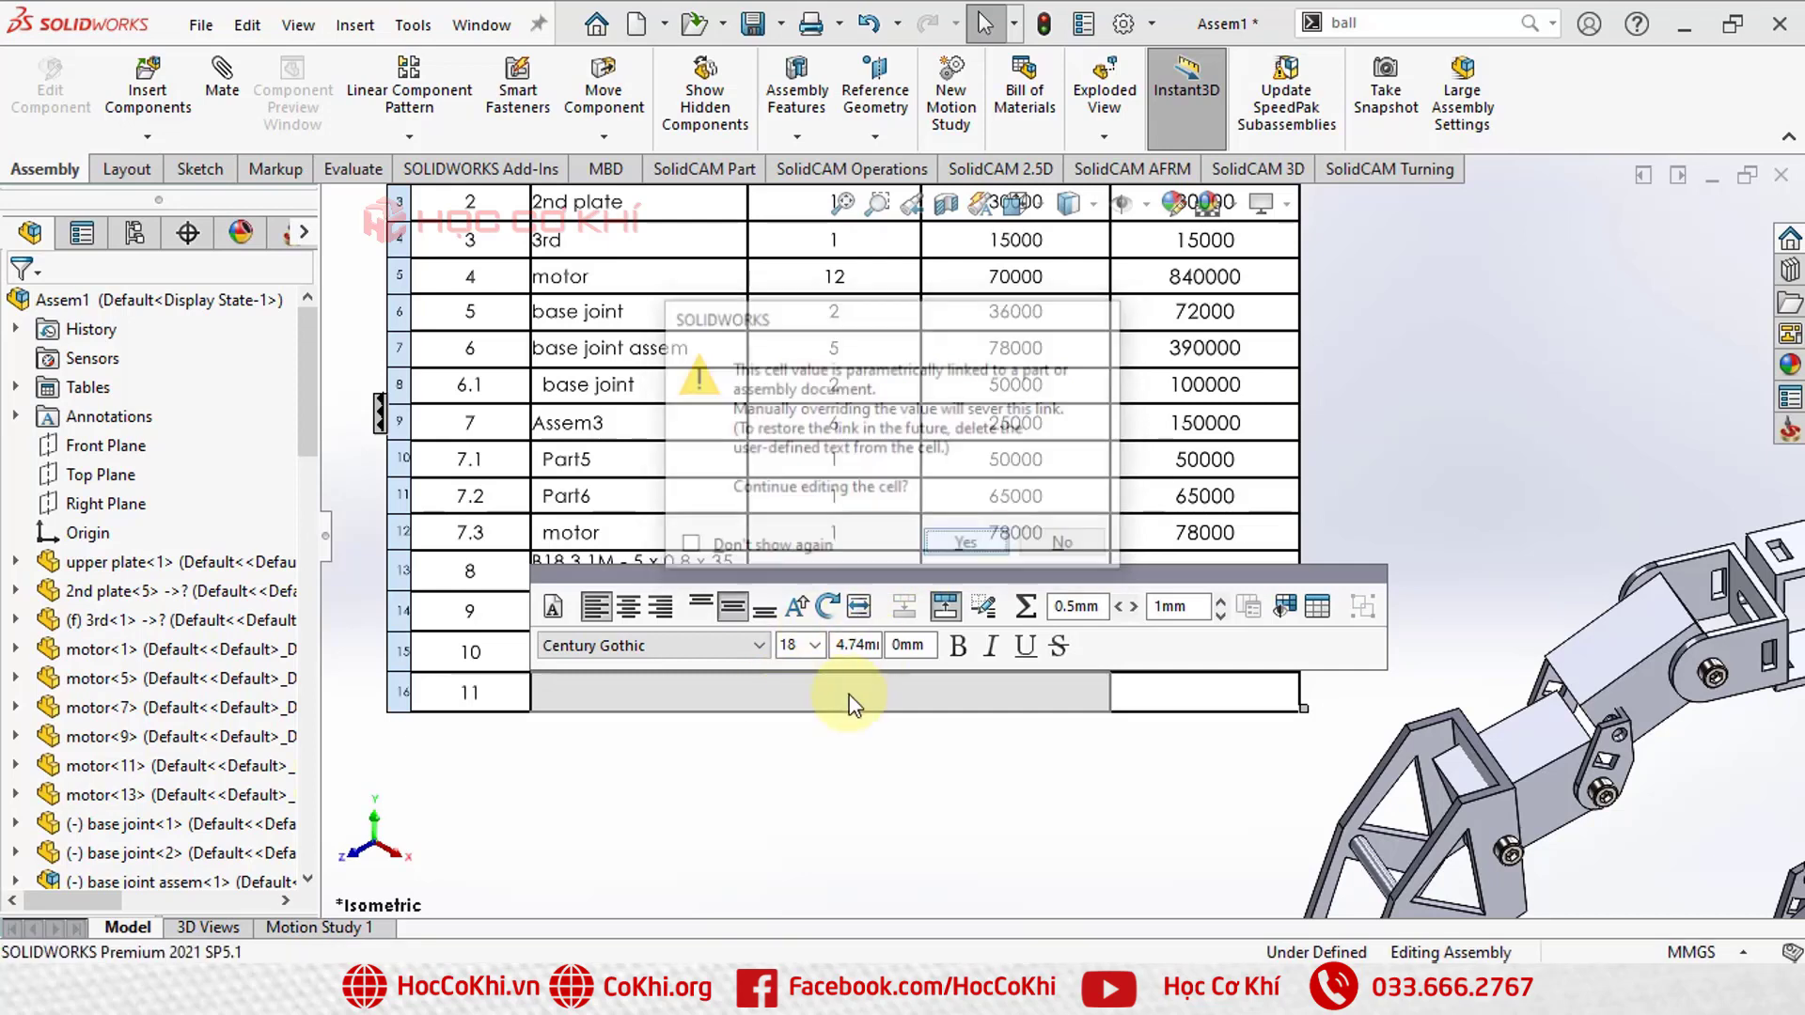
{"action": "type", "text": "T"}
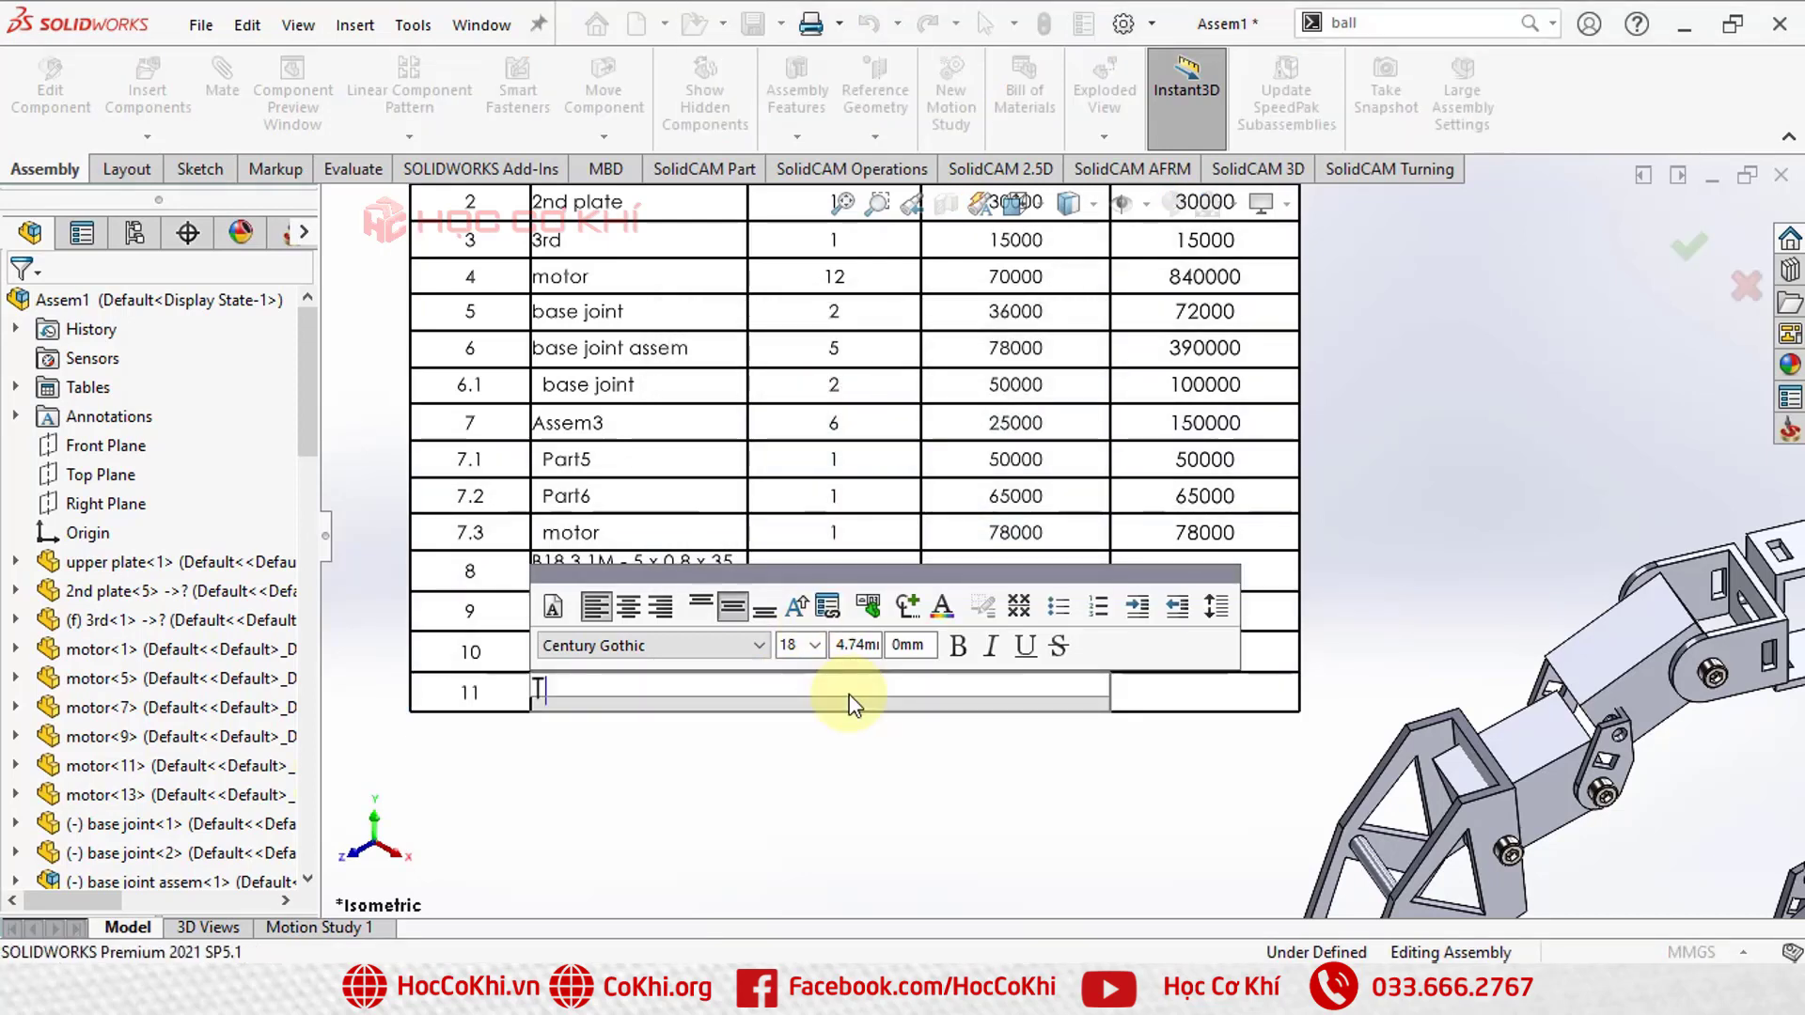
{"action": "type", "text": "oa"}
{"action": "key", "text": "BackSpace"}
{"action": "type", "text": "tal"}
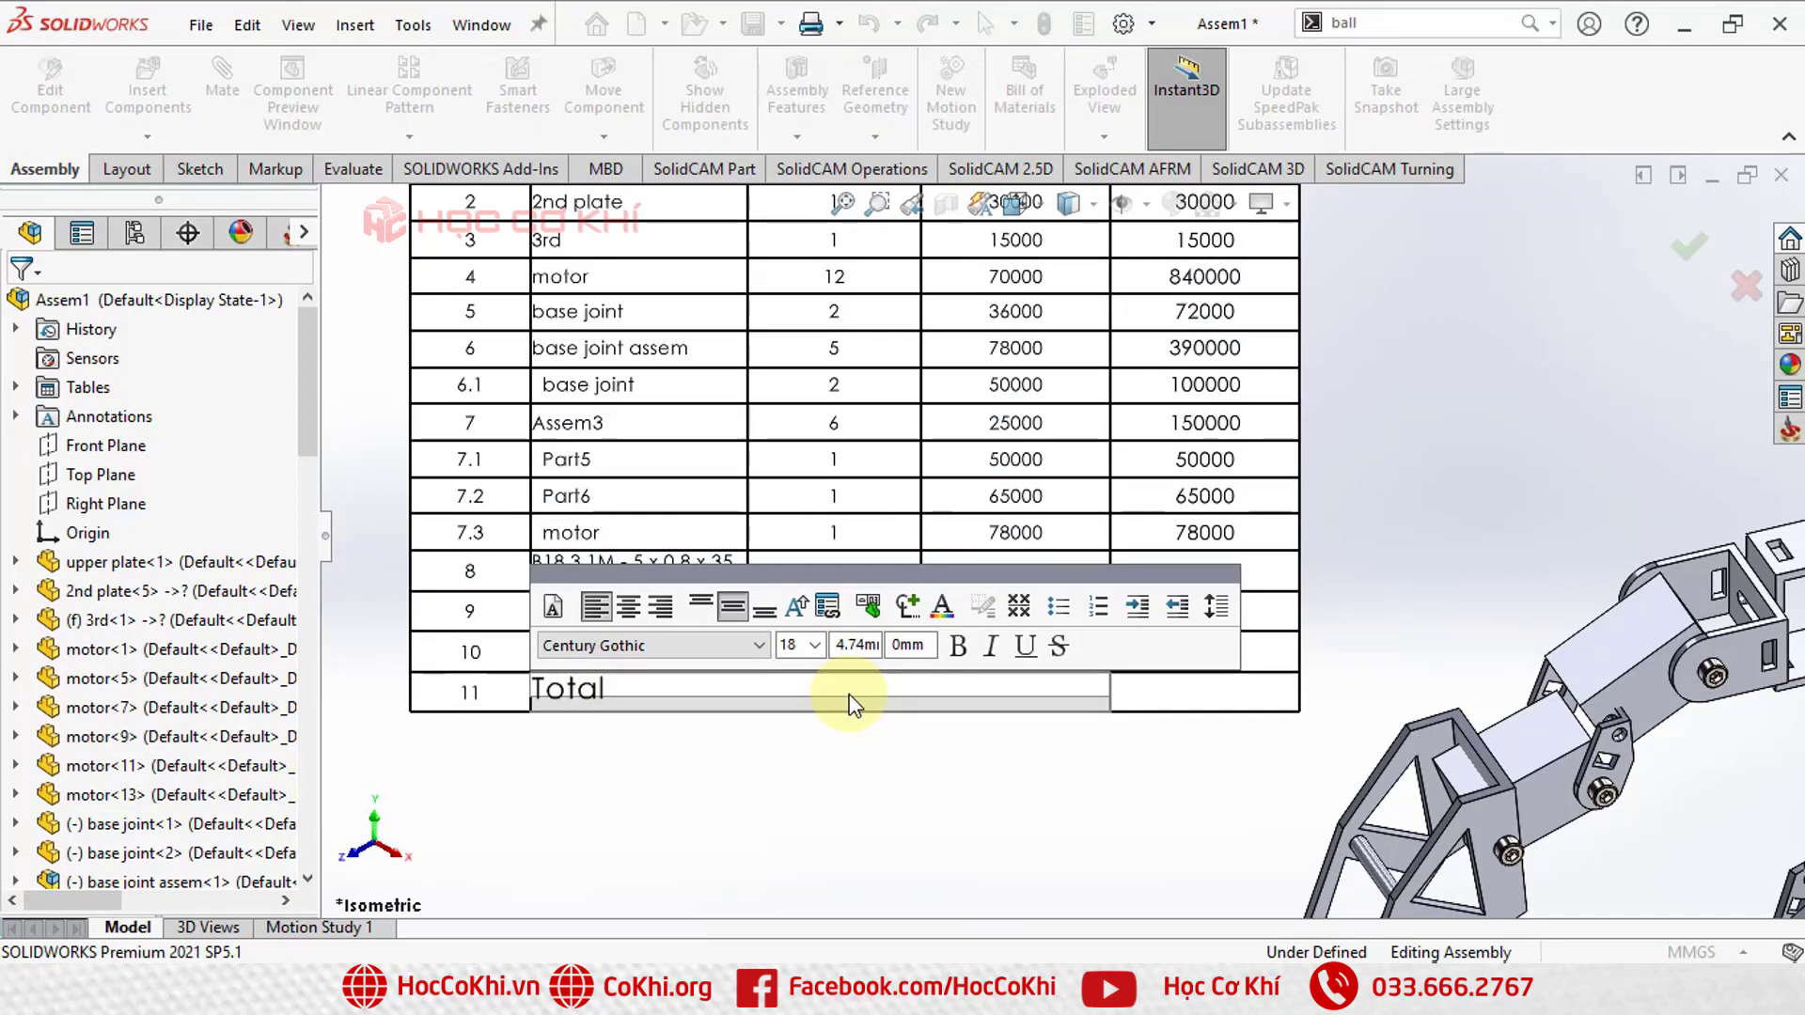
{"action": "type", "text": " (T"}
{"action": "type", "text": "ong Cong"}
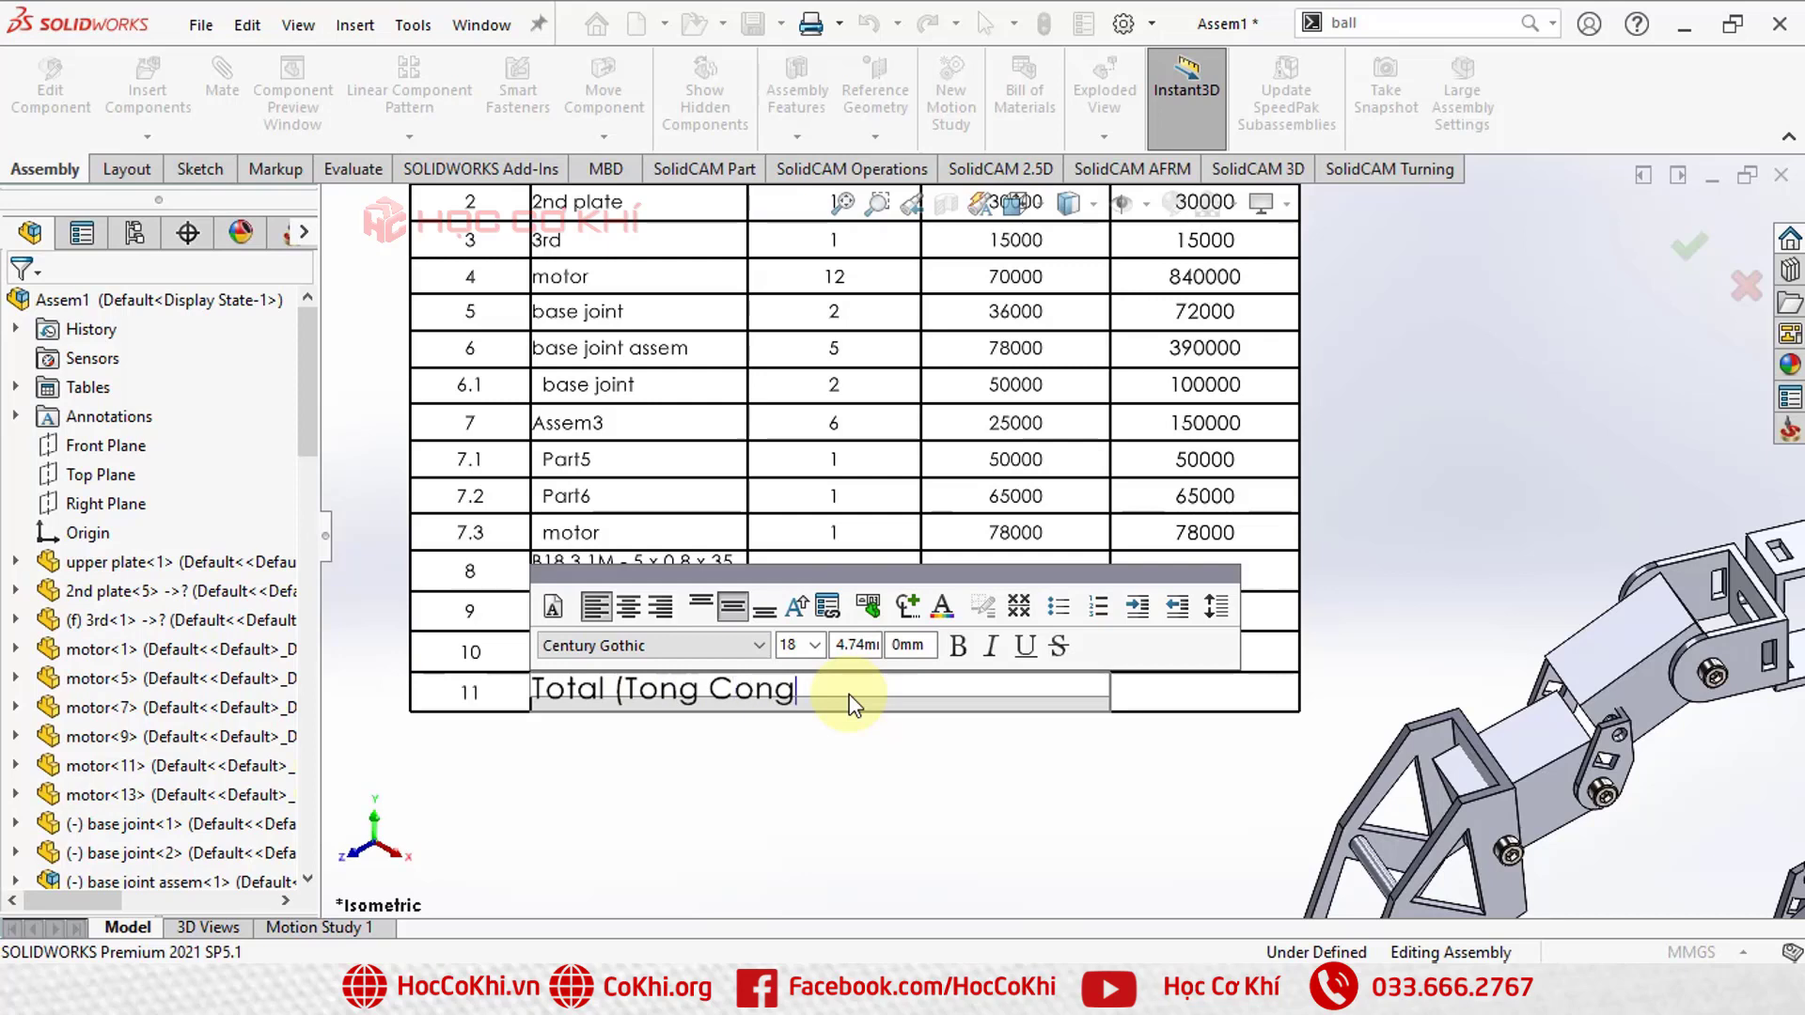
{"action": "type", "text": ")"}
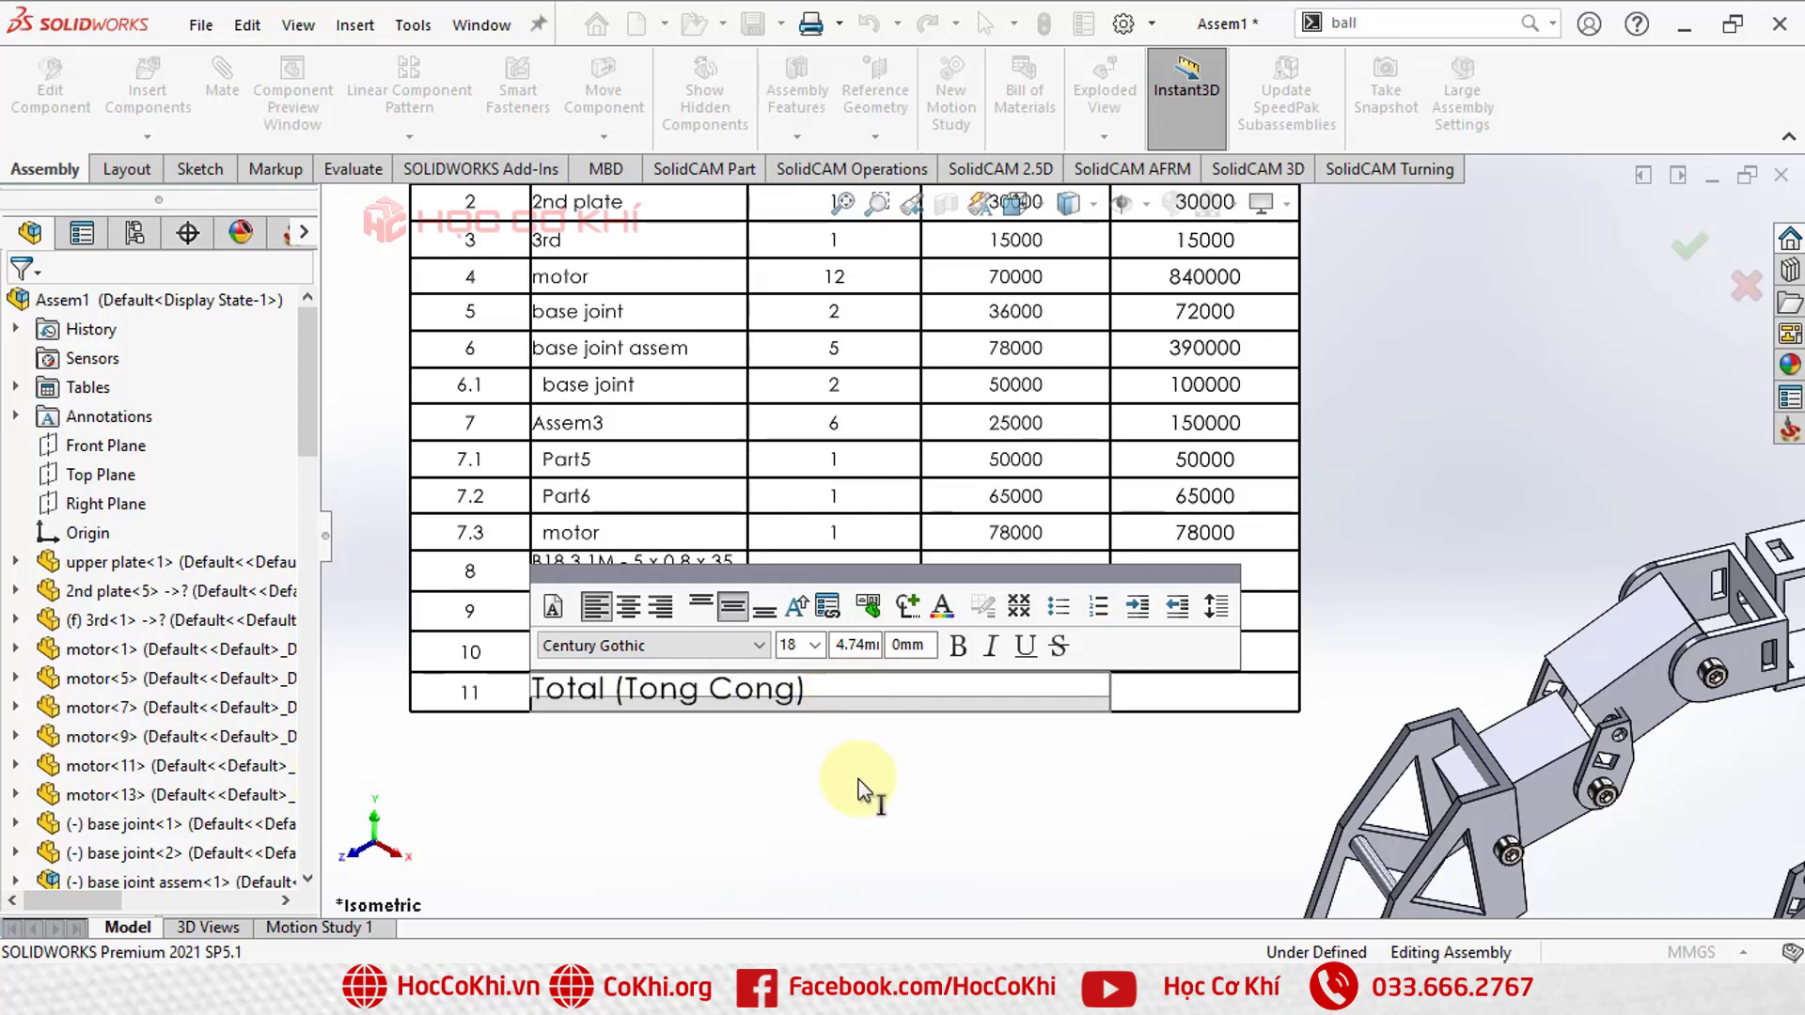
{"action": "left_click", "coordinate": [837, 738]}
{"action": "left_click", "coordinate": [846, 705]}
{"action": "left_click", "coordinate": [849, 610]}
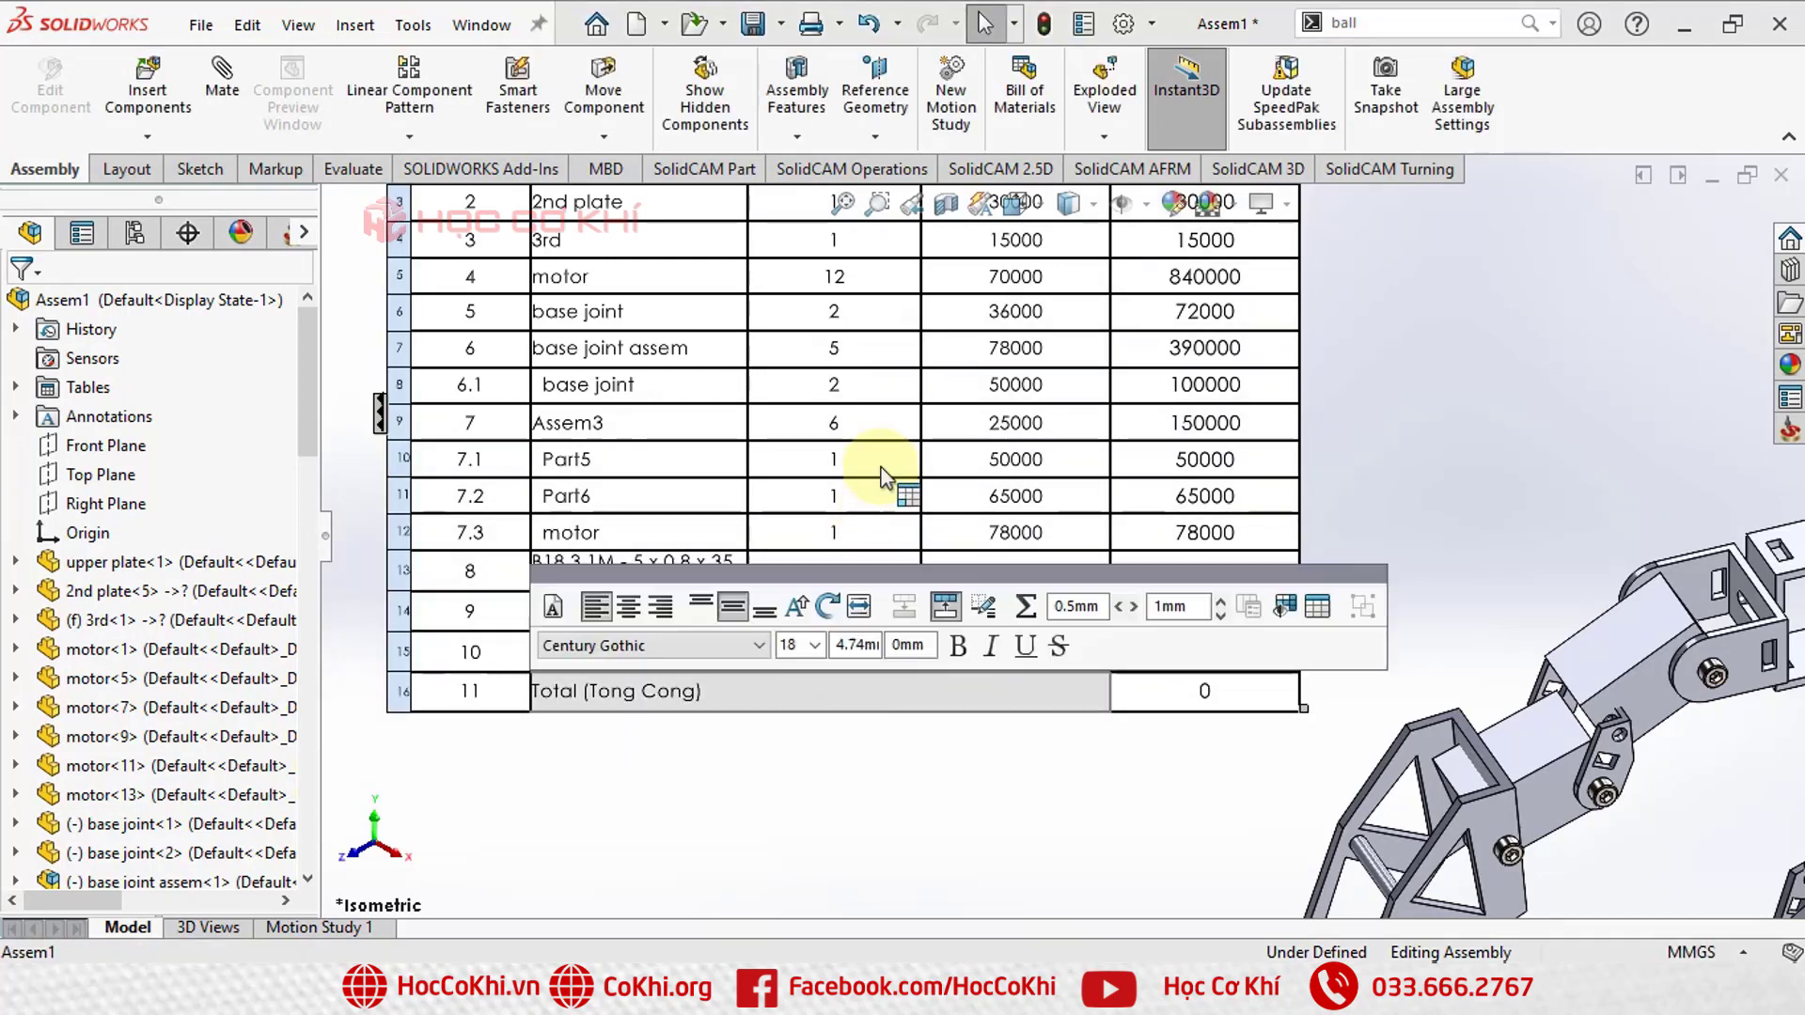
{"action": "left_click", "coordinate": [778, 814]}
{"action": "scroll", "coordinate": [1189, 515], "scroll_direction": "up", "scroll_amount": 2}
{"action": "scroll", "coordinate": [1166, 465], "scroll_direction": "down", "scroll_amount": 2}
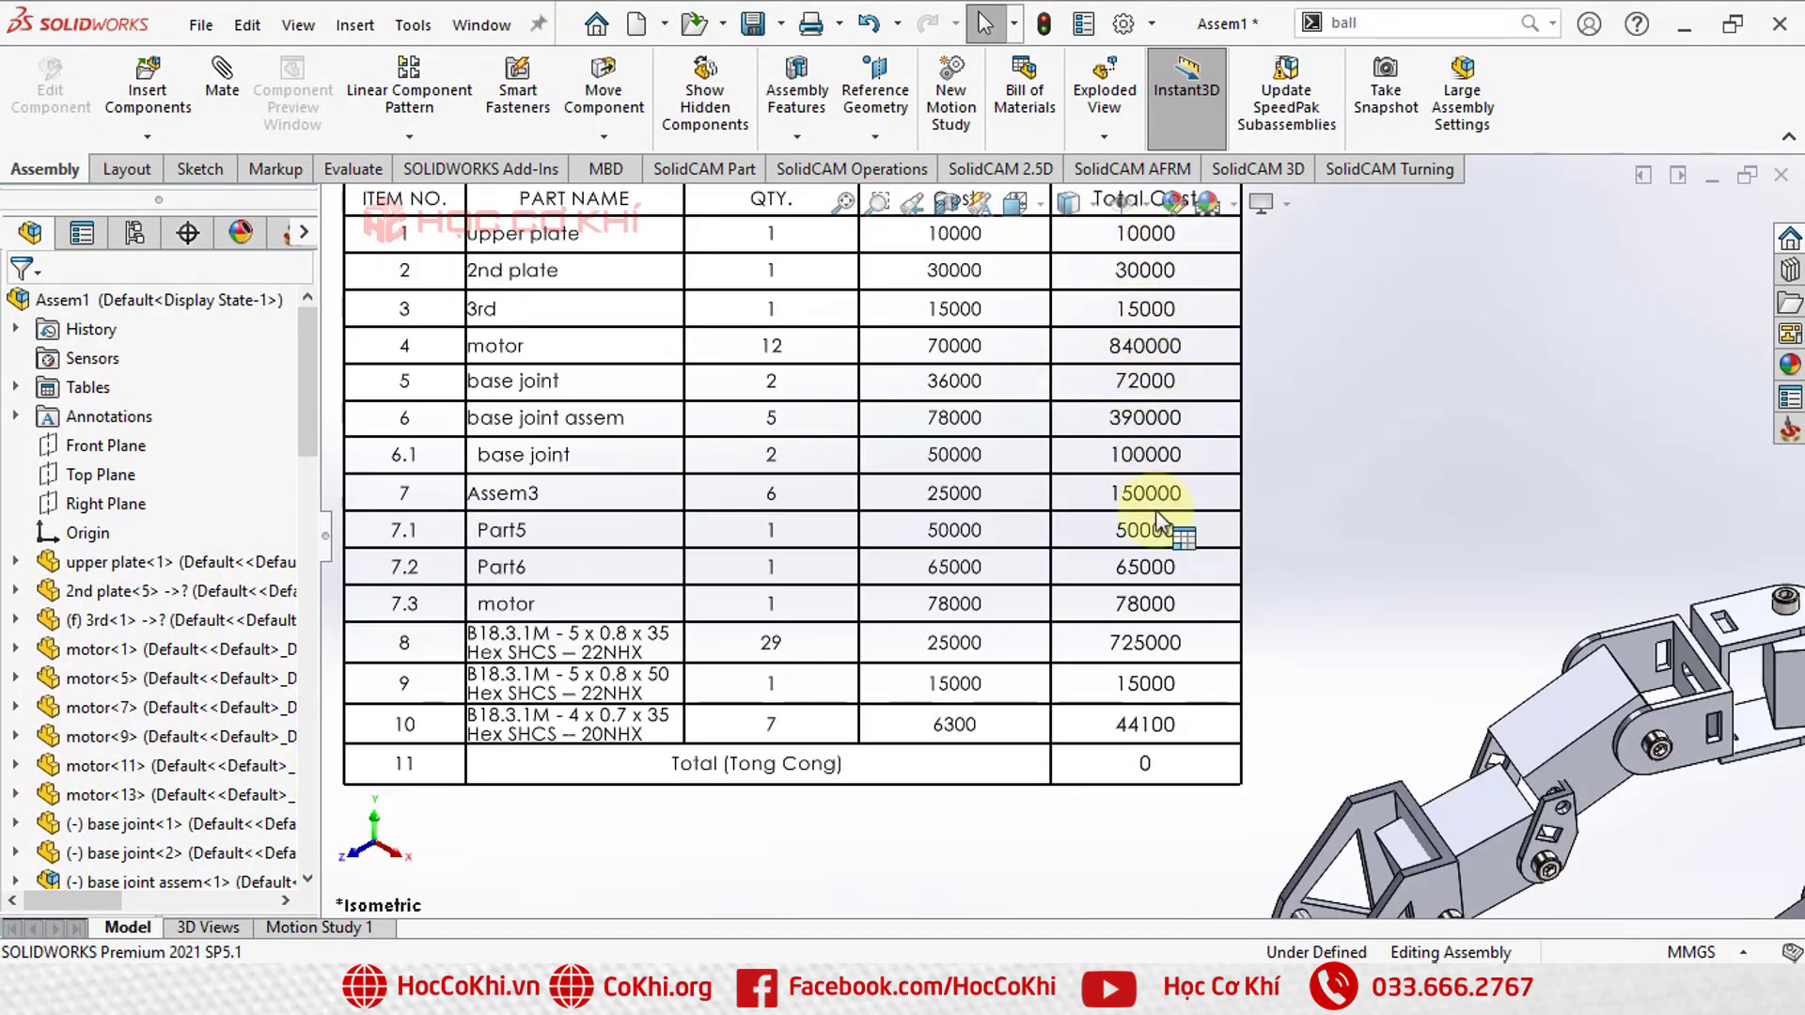
{"action": "scroll", "coordinate": [1081, 545], "scroll_direction": "up", "scroll_amount": 2}
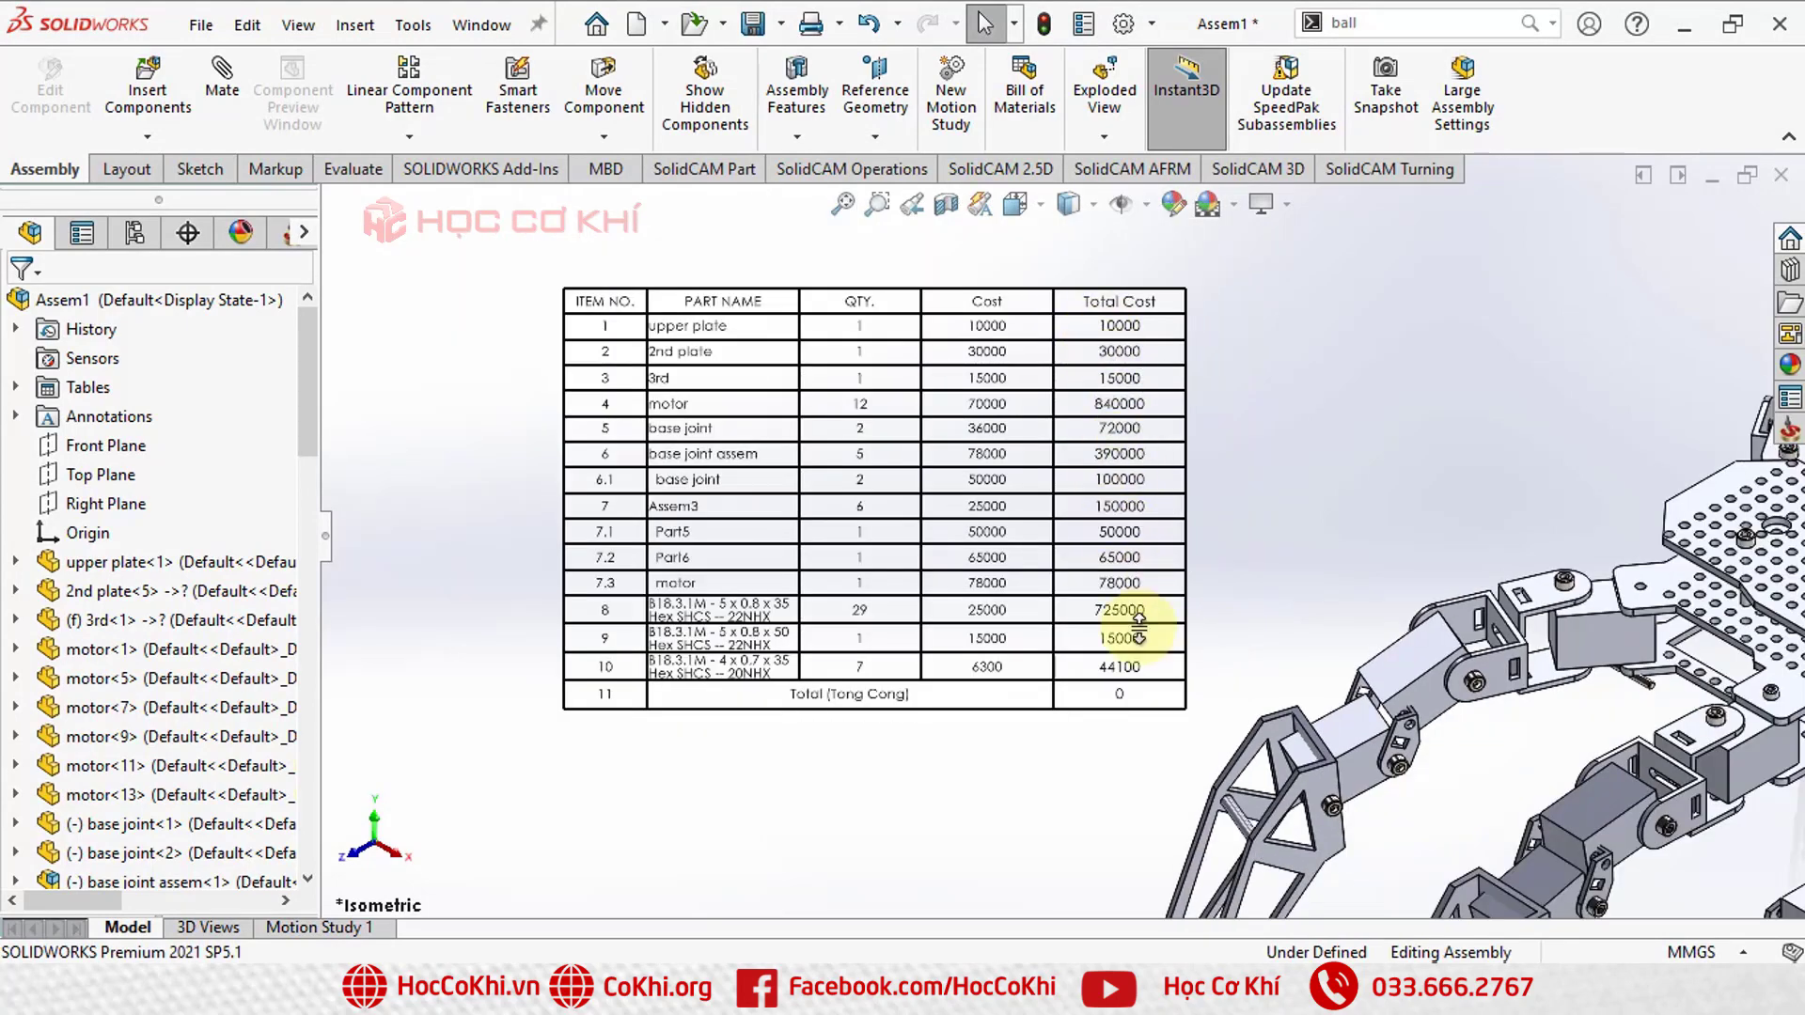
{"action": "scroll", "coordinate": [1133, 602], "scroll_direction": "down", "scroll_amount": 2}
{"action": "scroll", "coordinate": [1090, 488], "scroll_direction": "up", "scroll_amount": 2}
{"action": "scroll", "coordinate": [1090, 423], "scroll_direction": "down", "scroll_amount": 2}
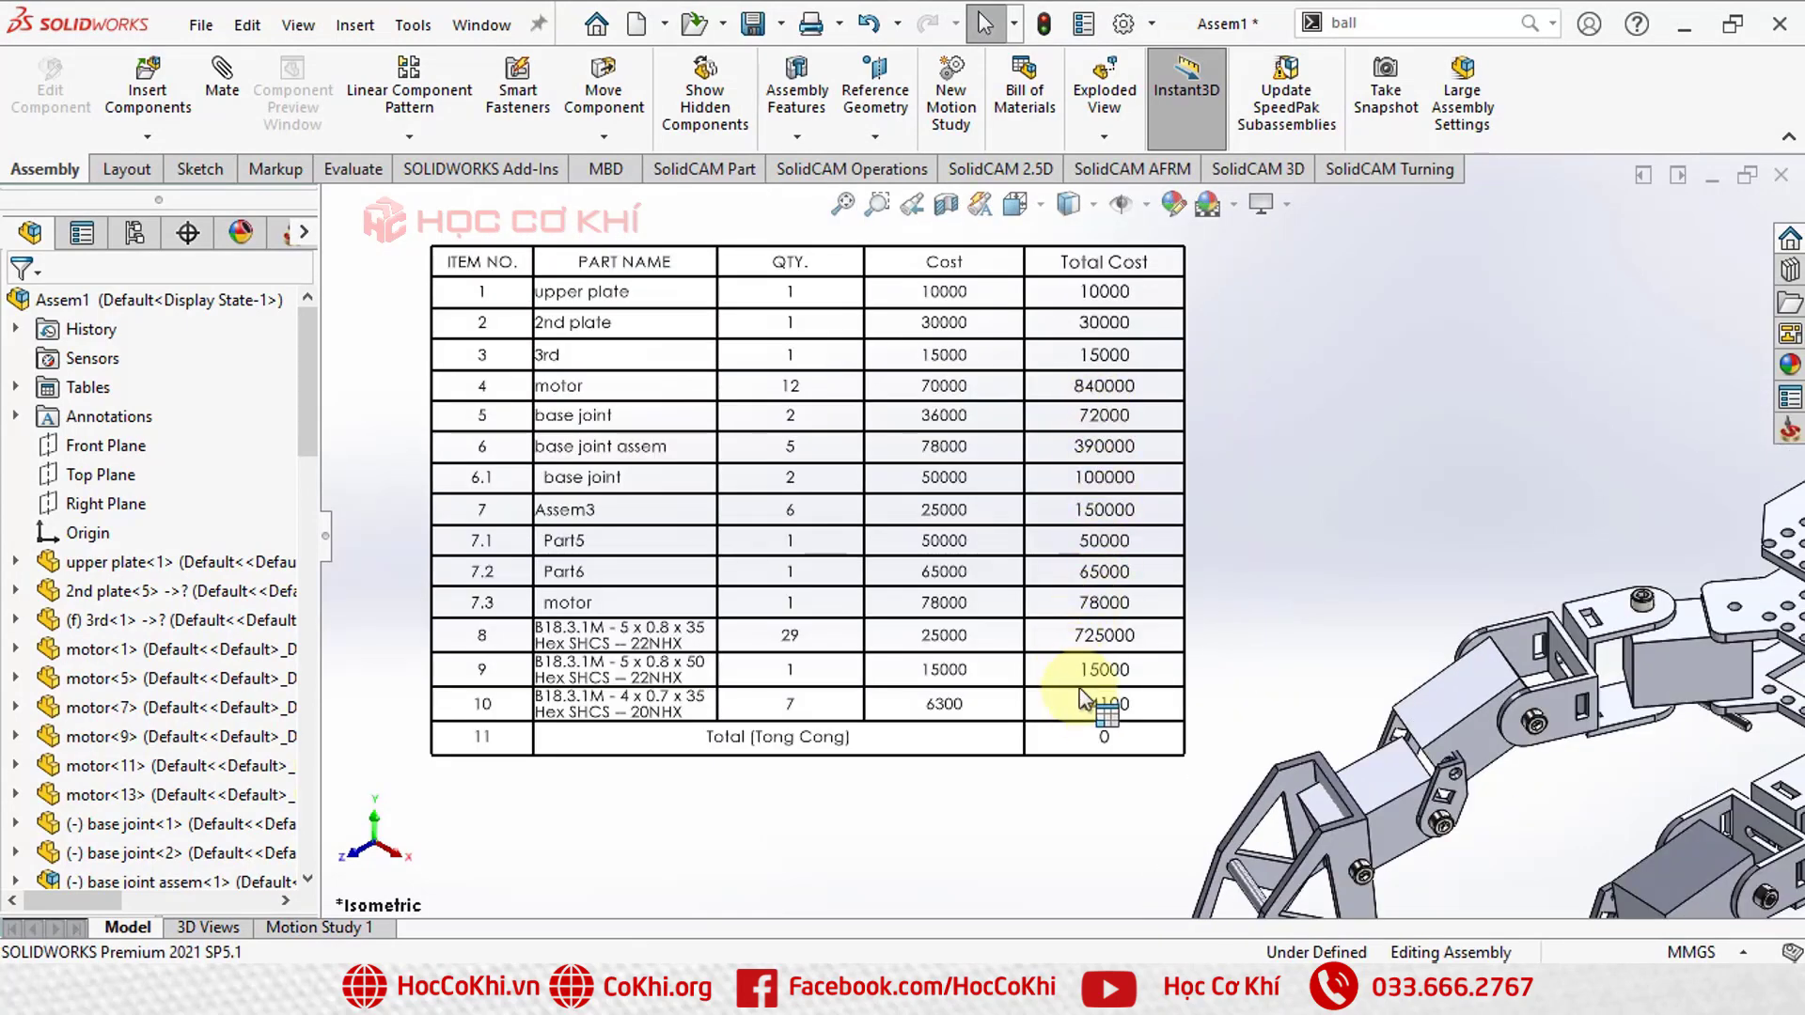
{"action": "left_click", "coordinate": [1092, 741]}
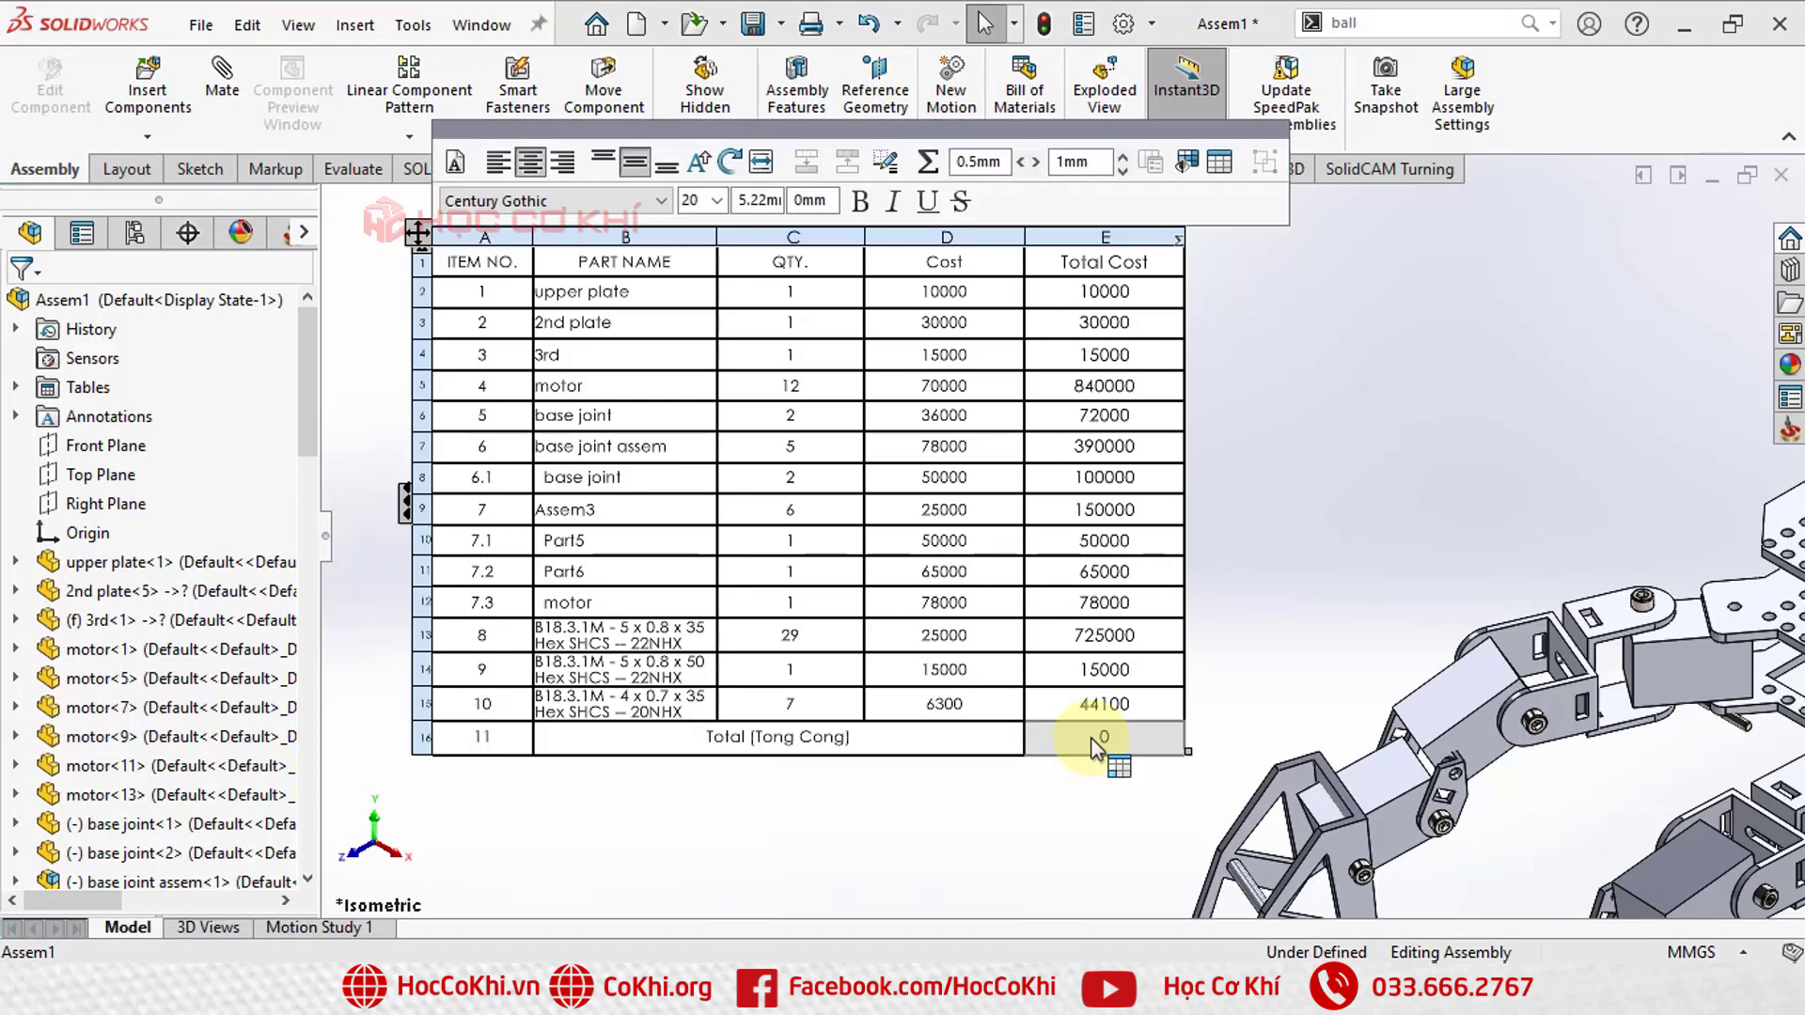
Step: Start a SUM equation in the Total row's Total Cost cell
{"action": "left_click", "coordinate": [930, 162]}
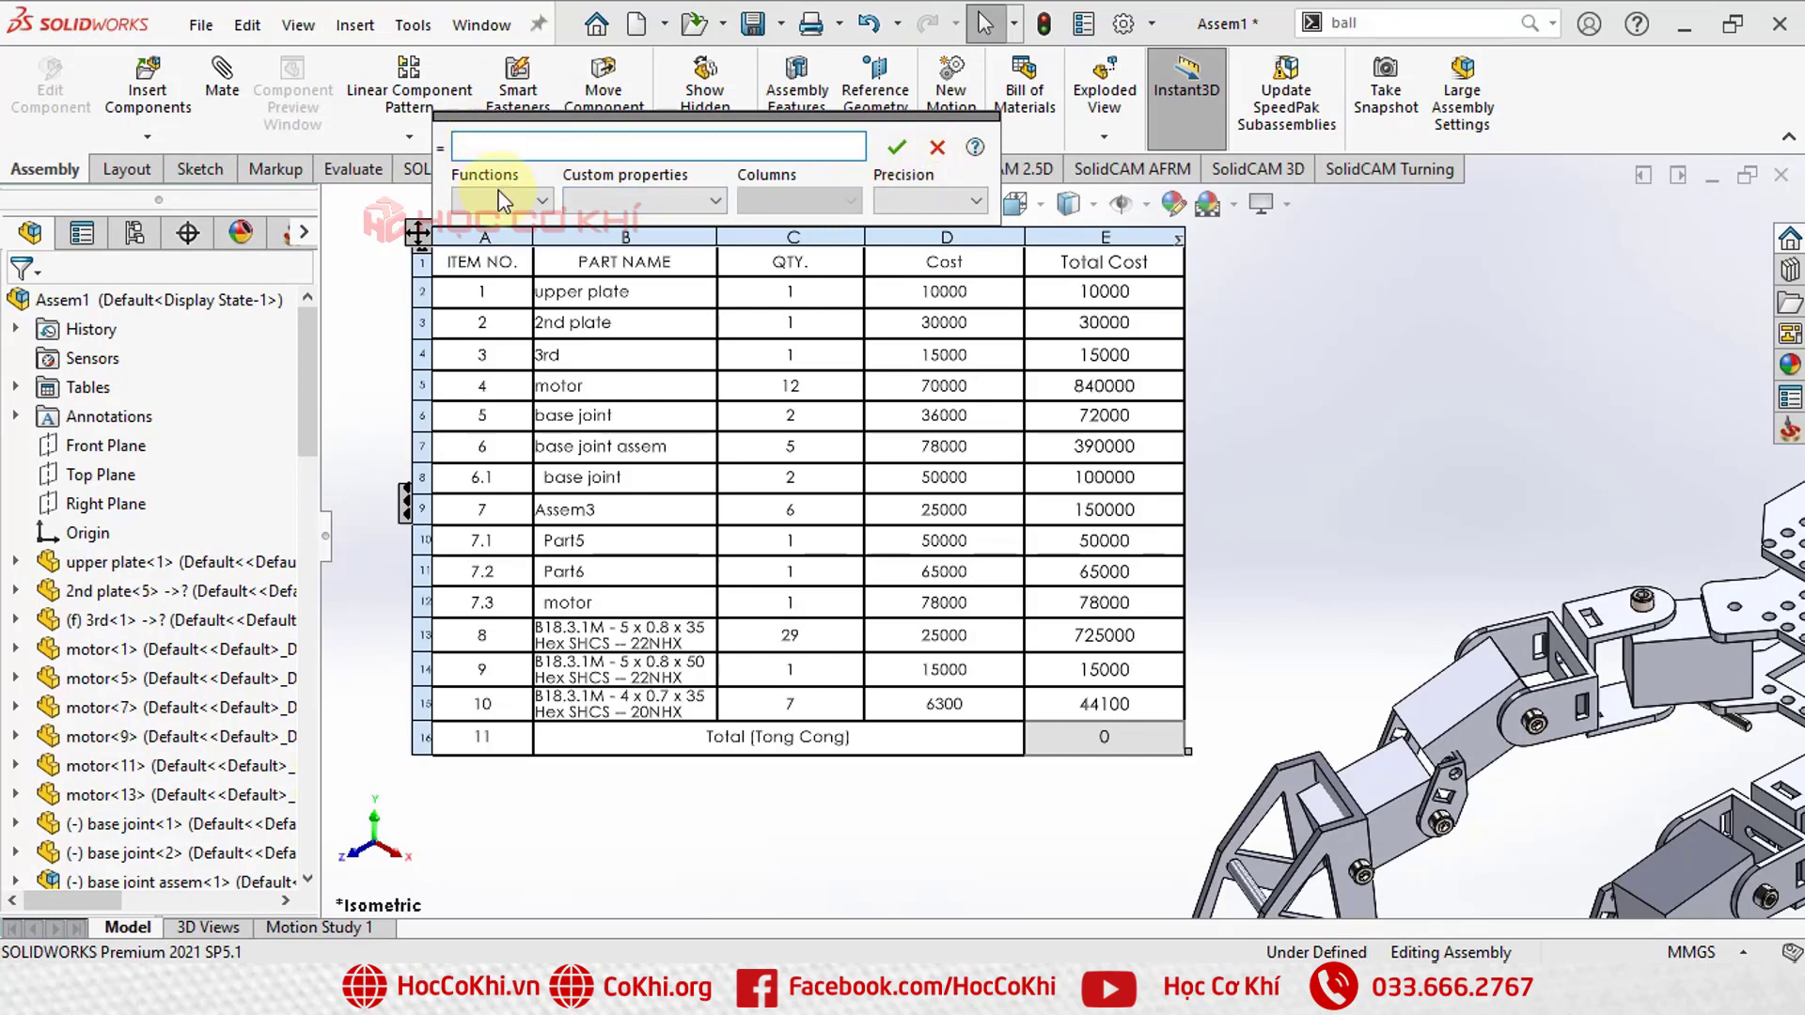
{"action": "left_click", "coordinate": [508, 203]}
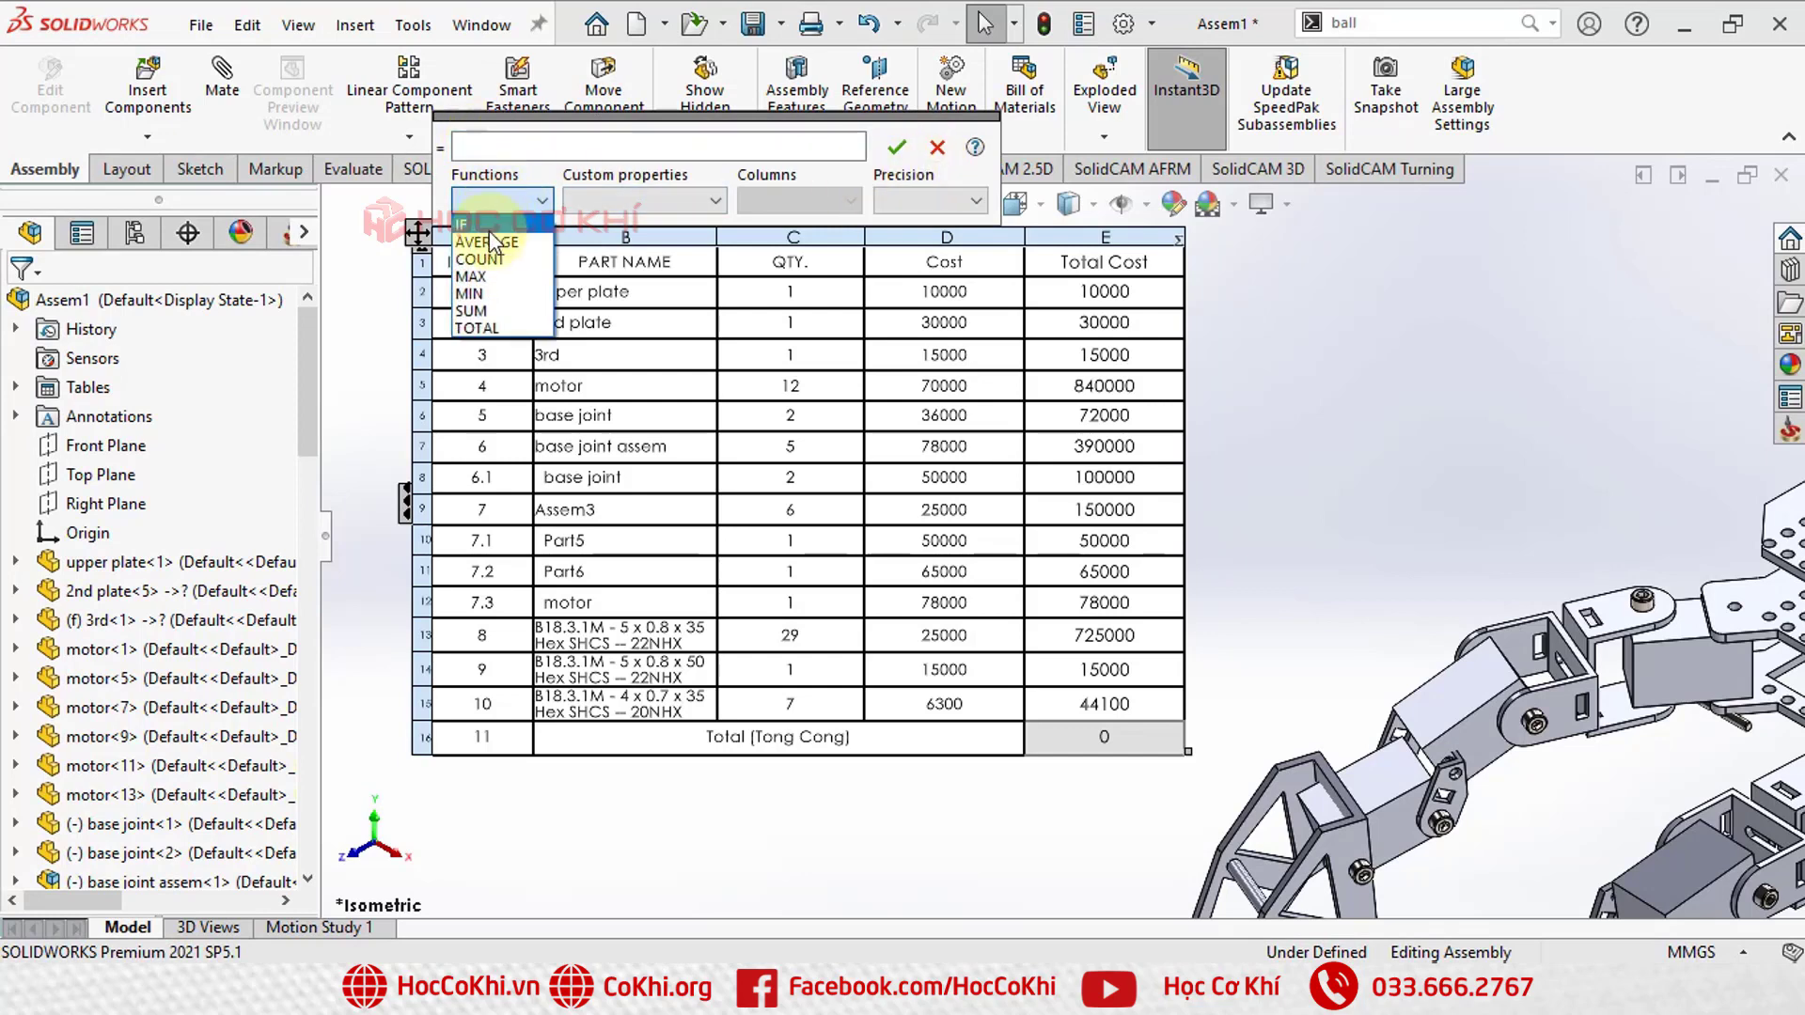
{"action": "left_click", "coordinate": [483, 311]}
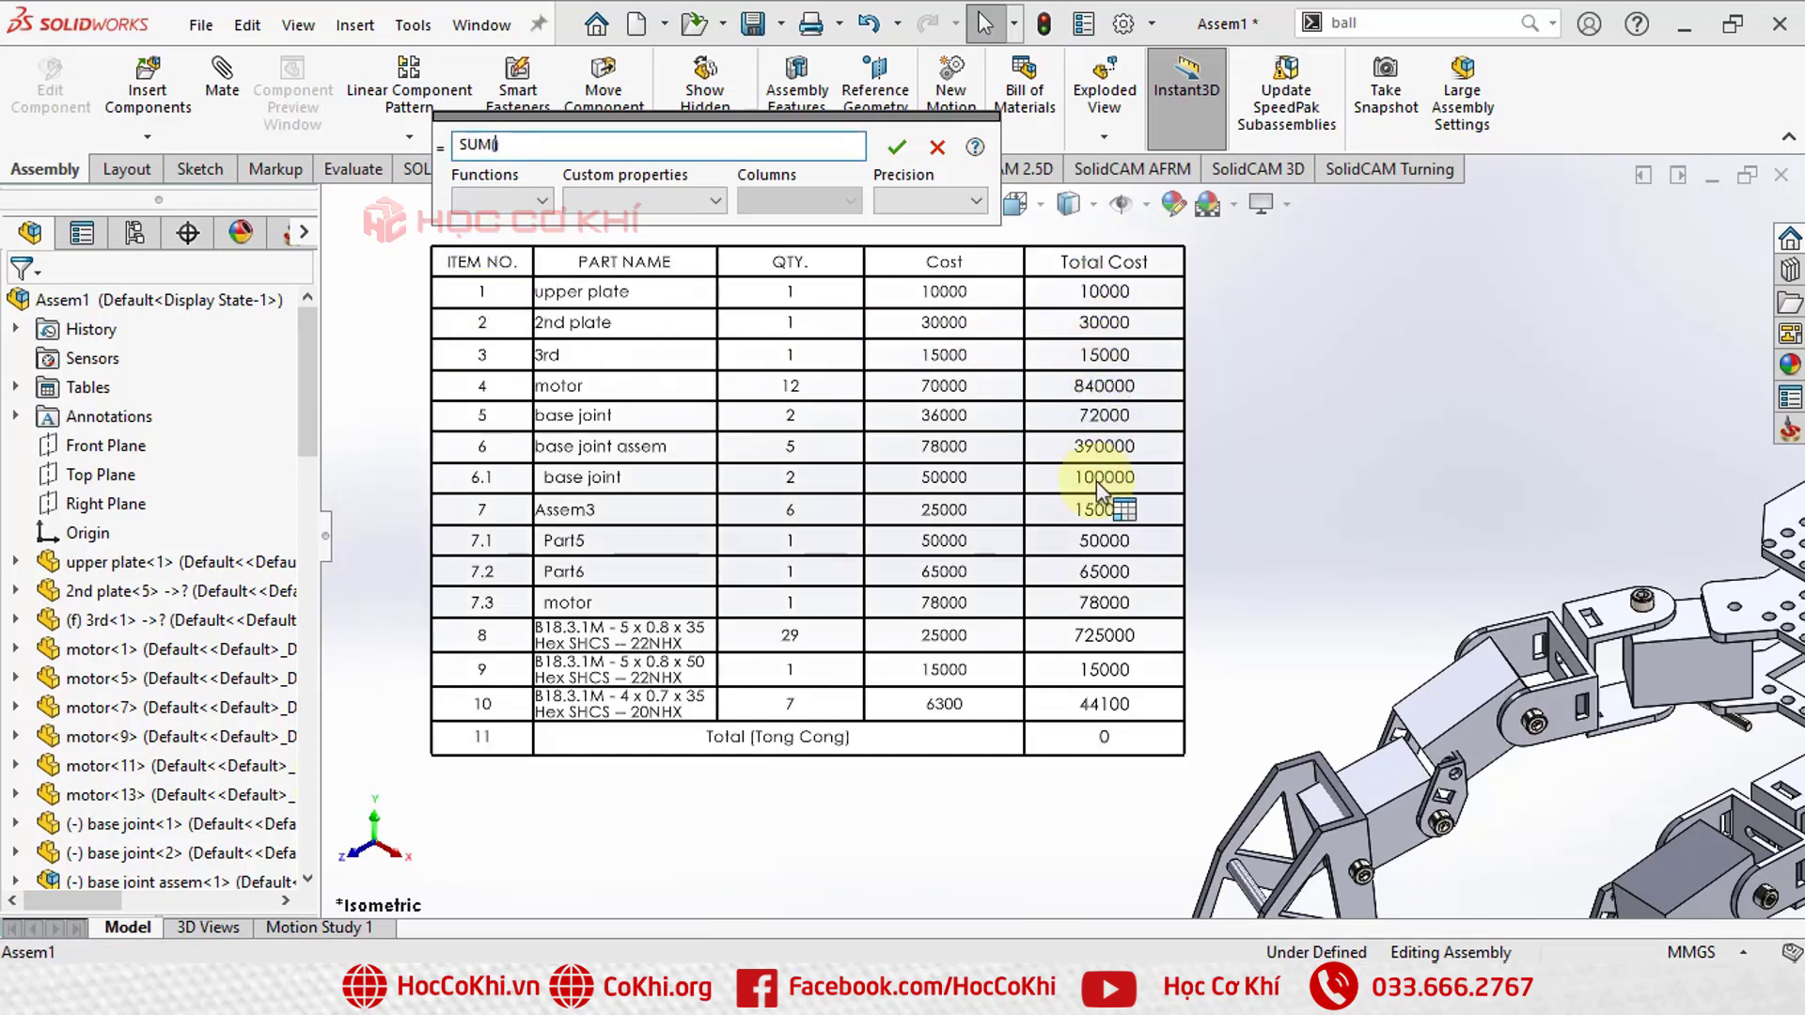
{"action": "left_click_drag", "start_coordinate": [1093, 301], "coordinate": [1104, 509]}
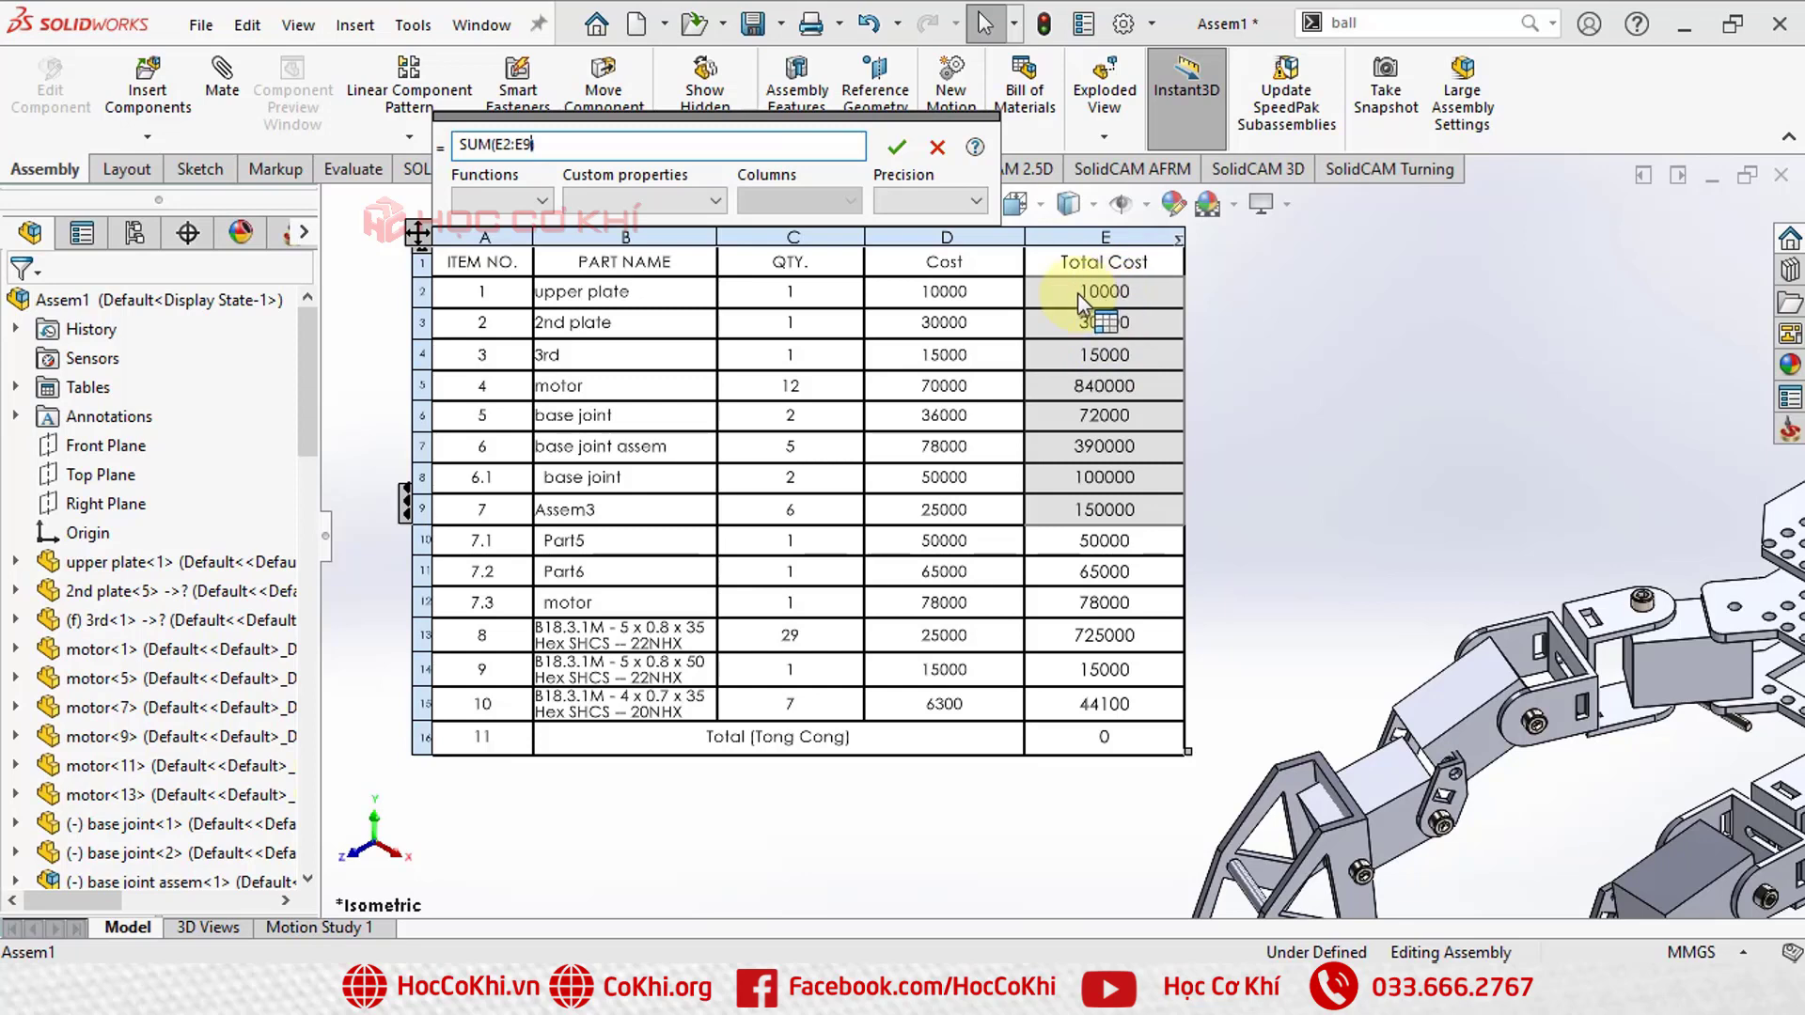
Step: Redo the equation as SUM(E2:E15) and accept it, giving 2584100
{"action": "left_click_drag", "start_coordinate": [541, 146], "coordinate": [455, 145]}
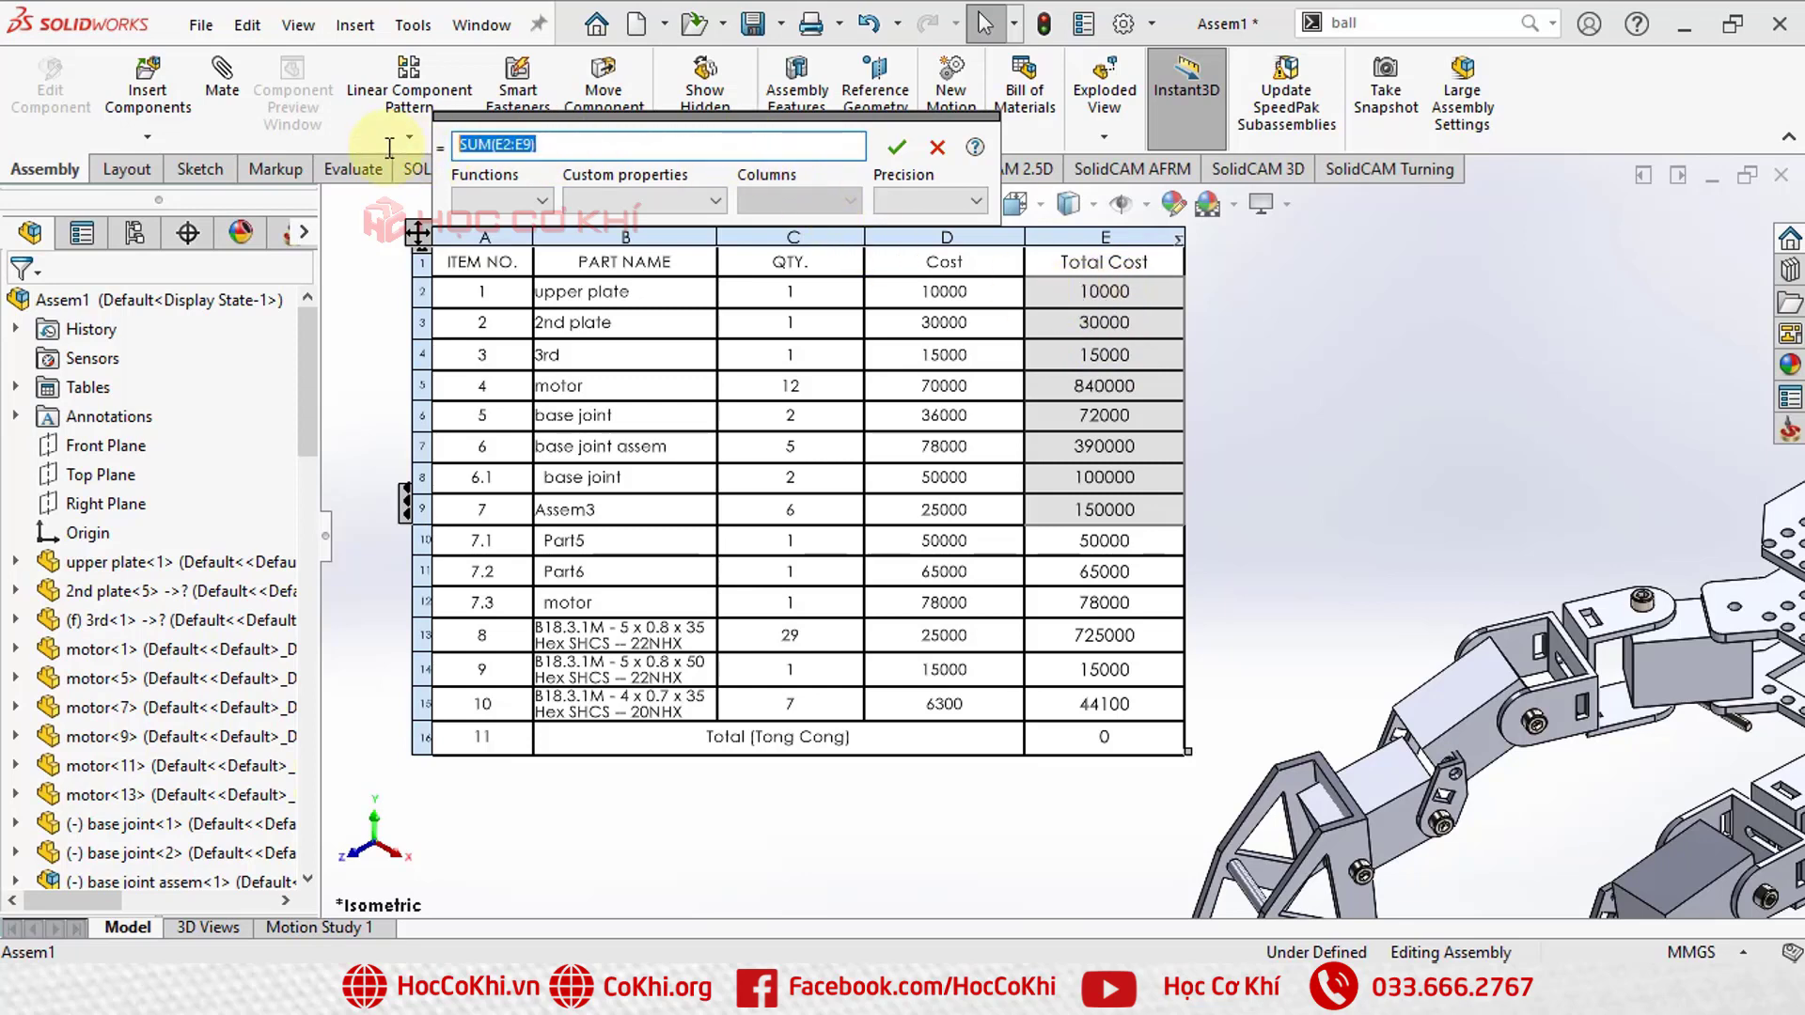
{"action": "key", "text": "BackSpace"}
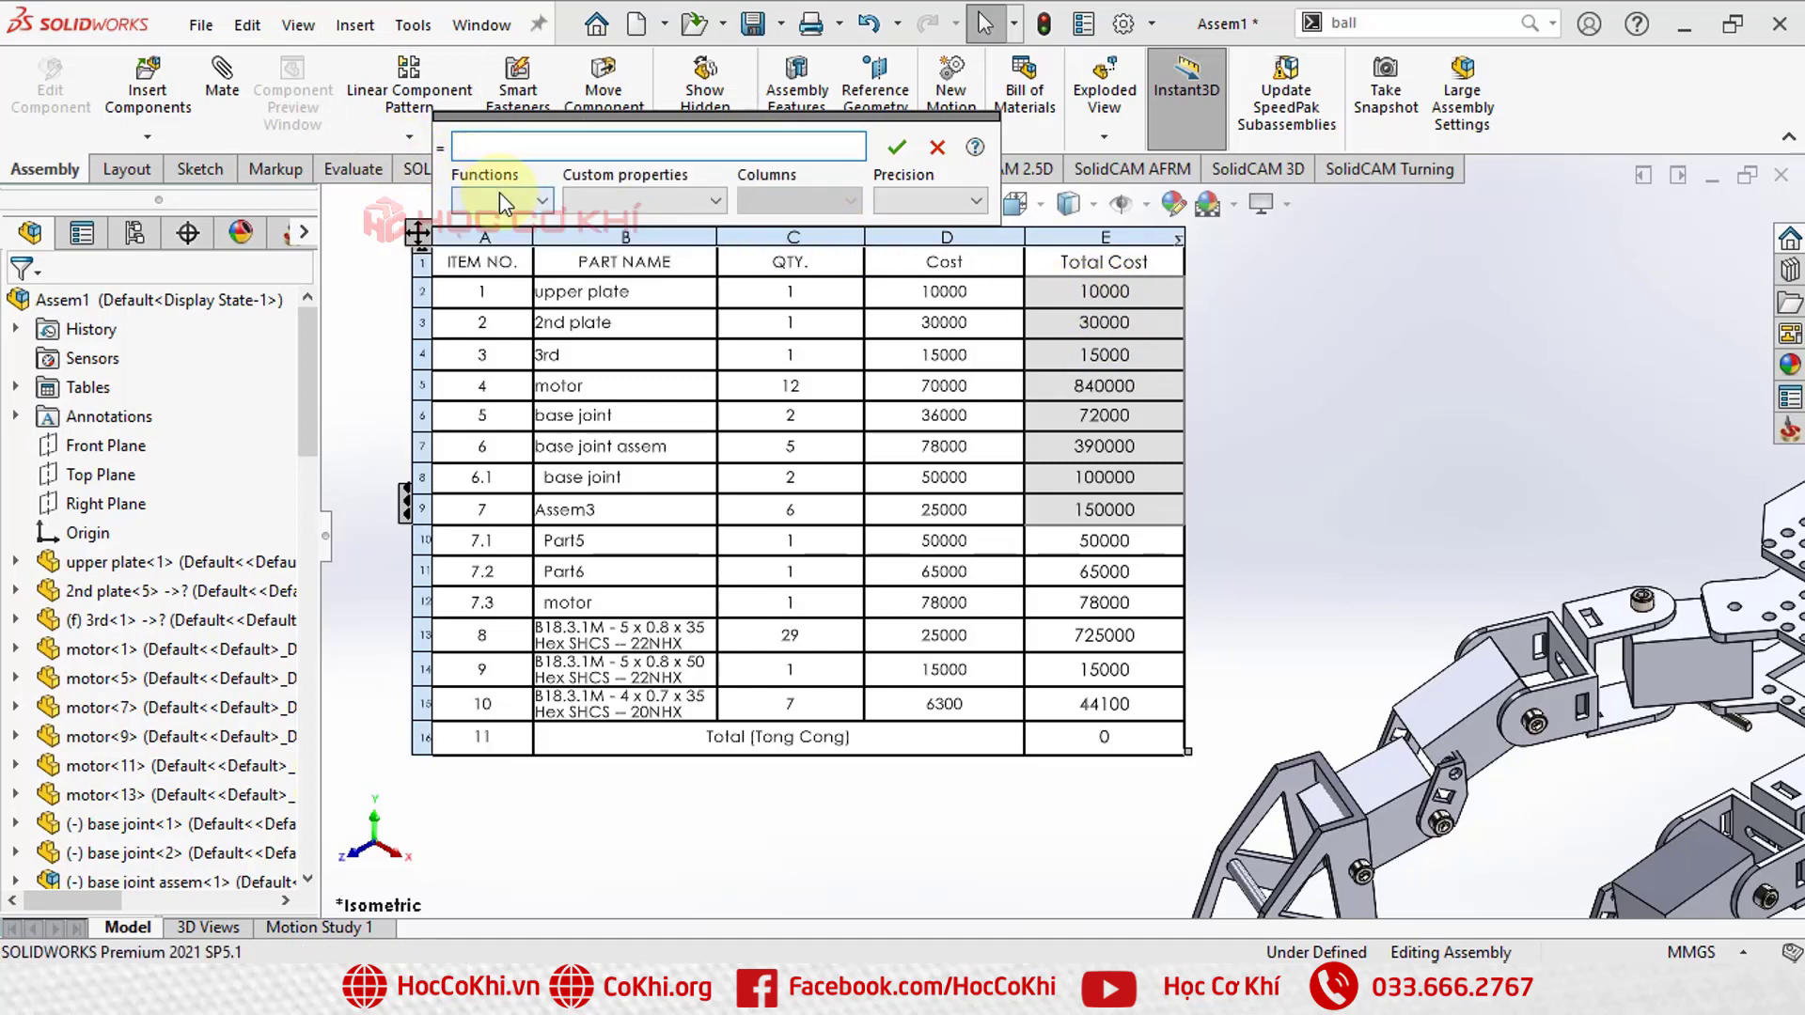
{"action": "left_click", "coordinate": [499, 198]}
{"action": "left_click", "coordinate": [492, 310]}
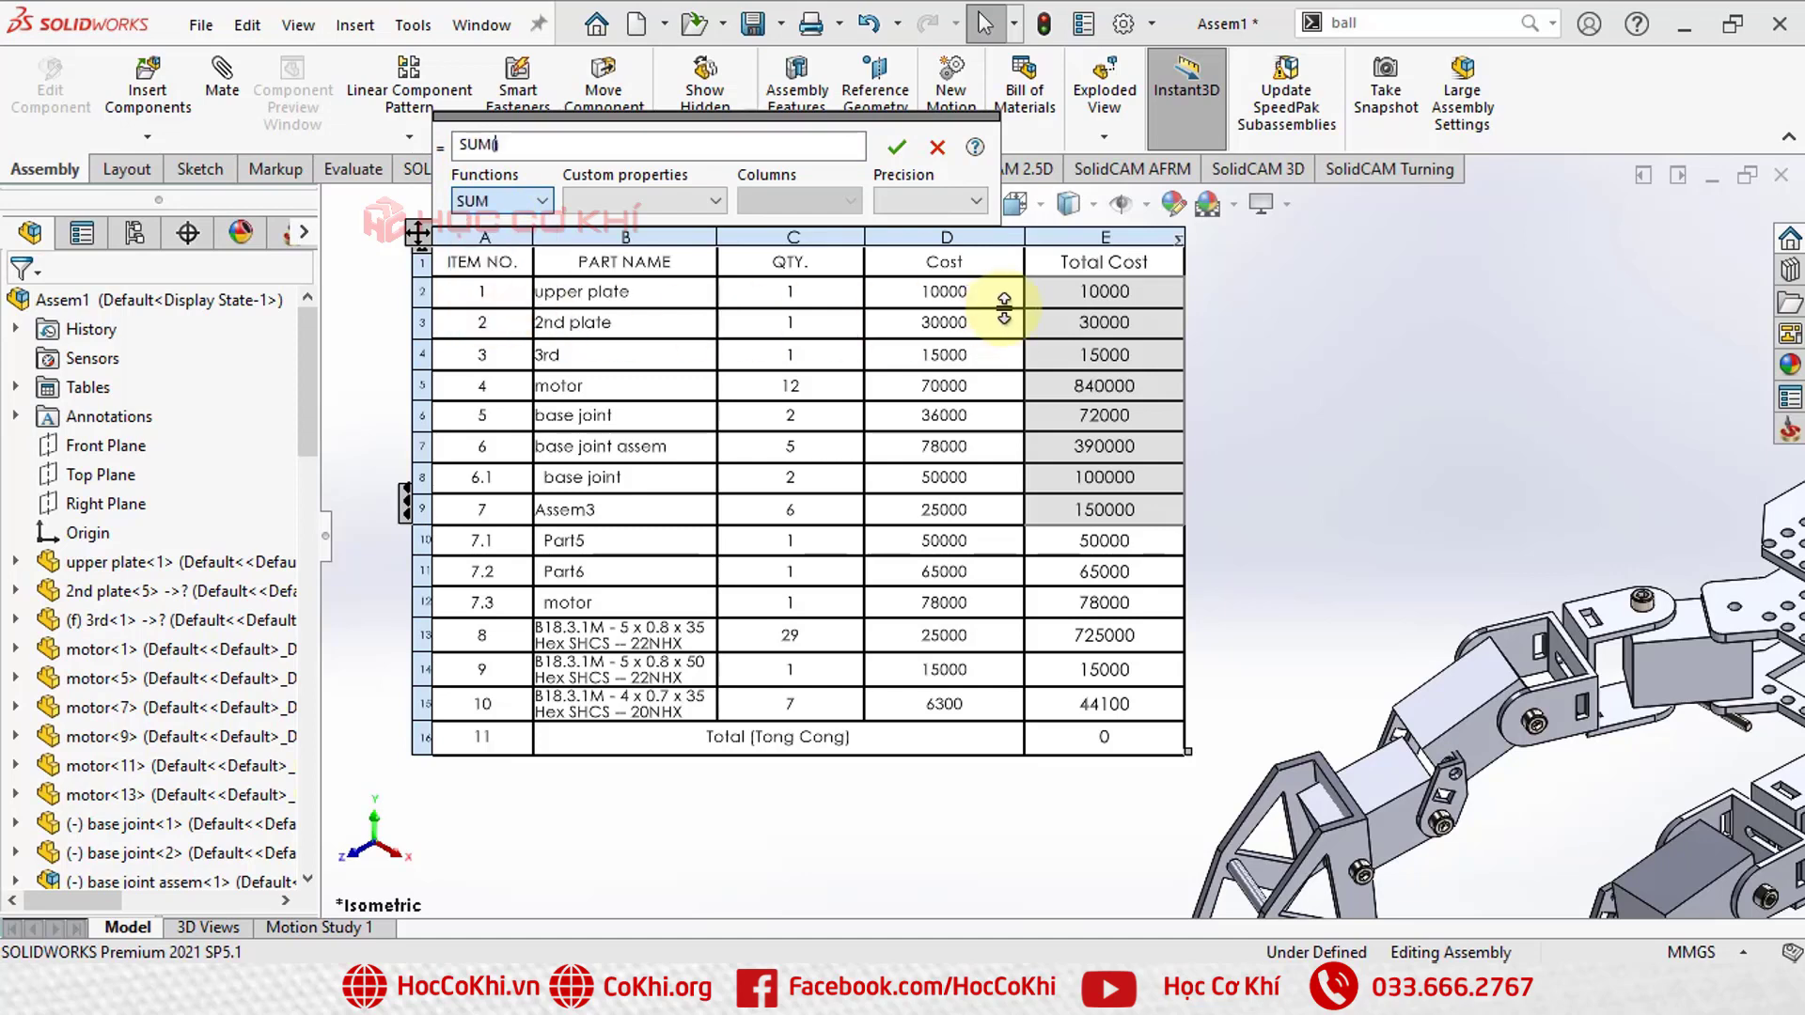
{"action": "left_click_drag", "start_coordinate": [1106, 296], "coordinate": [1109, 707]}
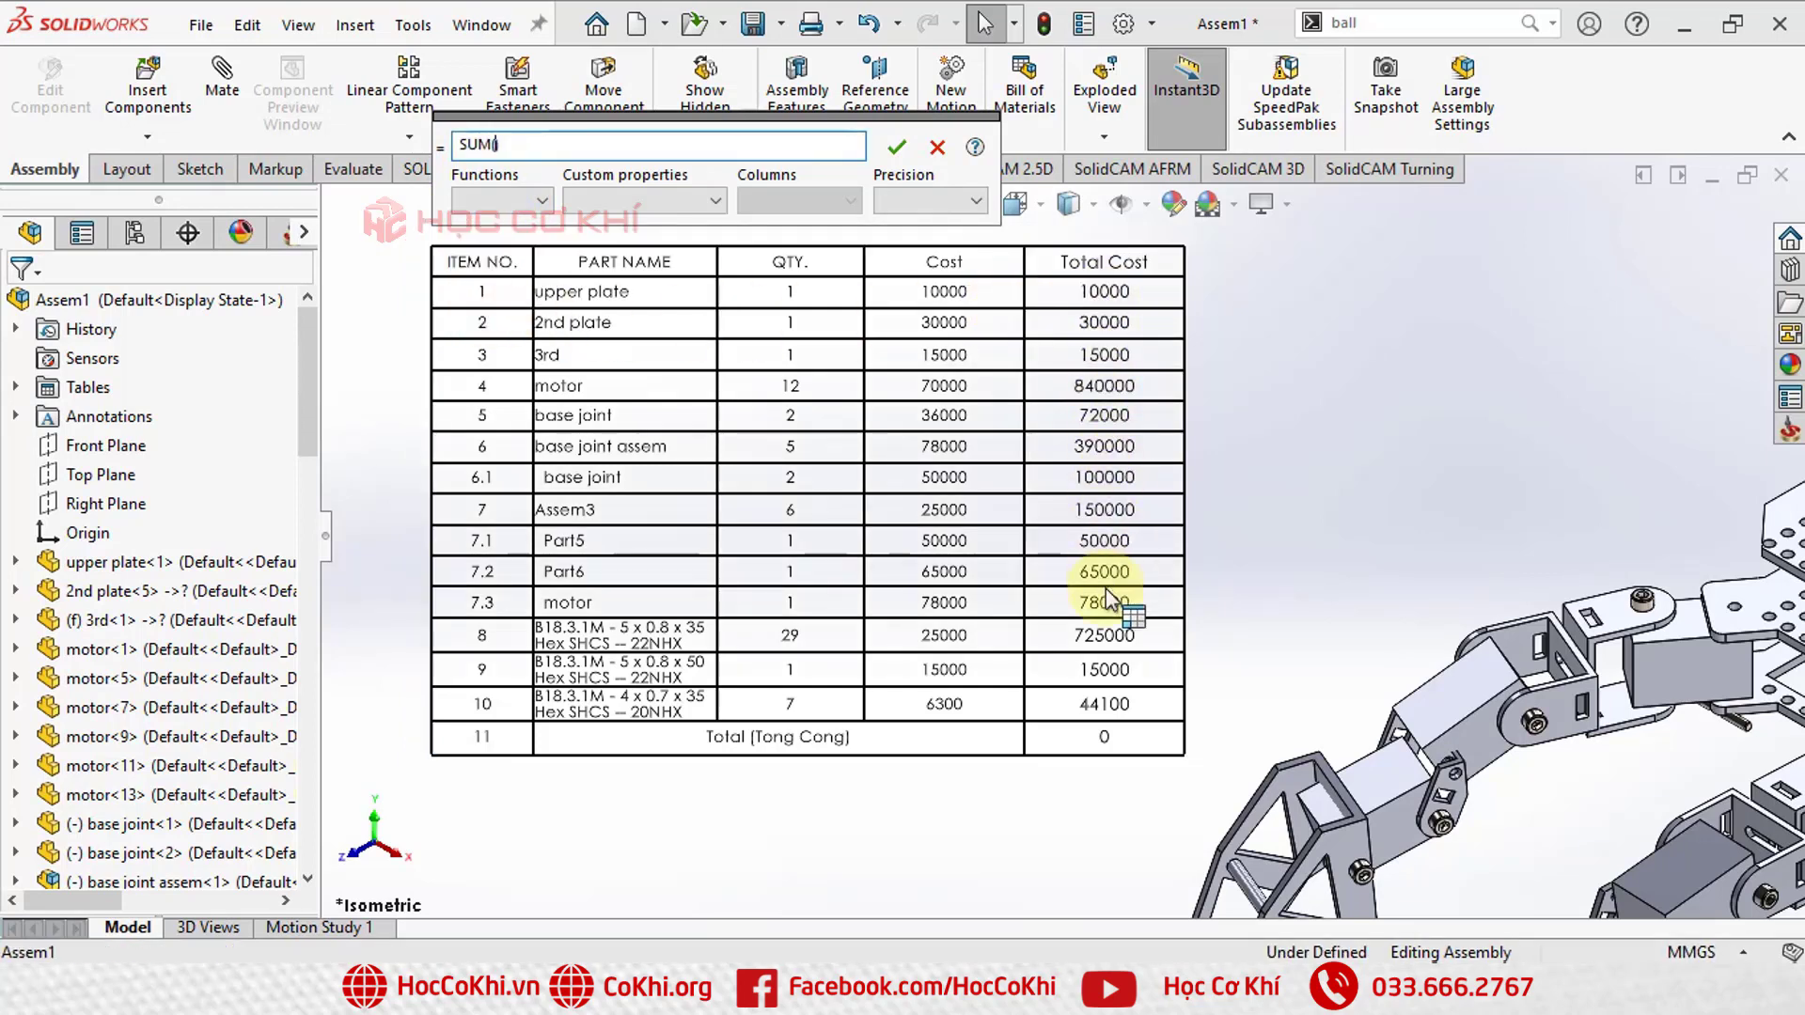
{"action": "left_click", "coordinate": [1108, 708], "text": "shift"}
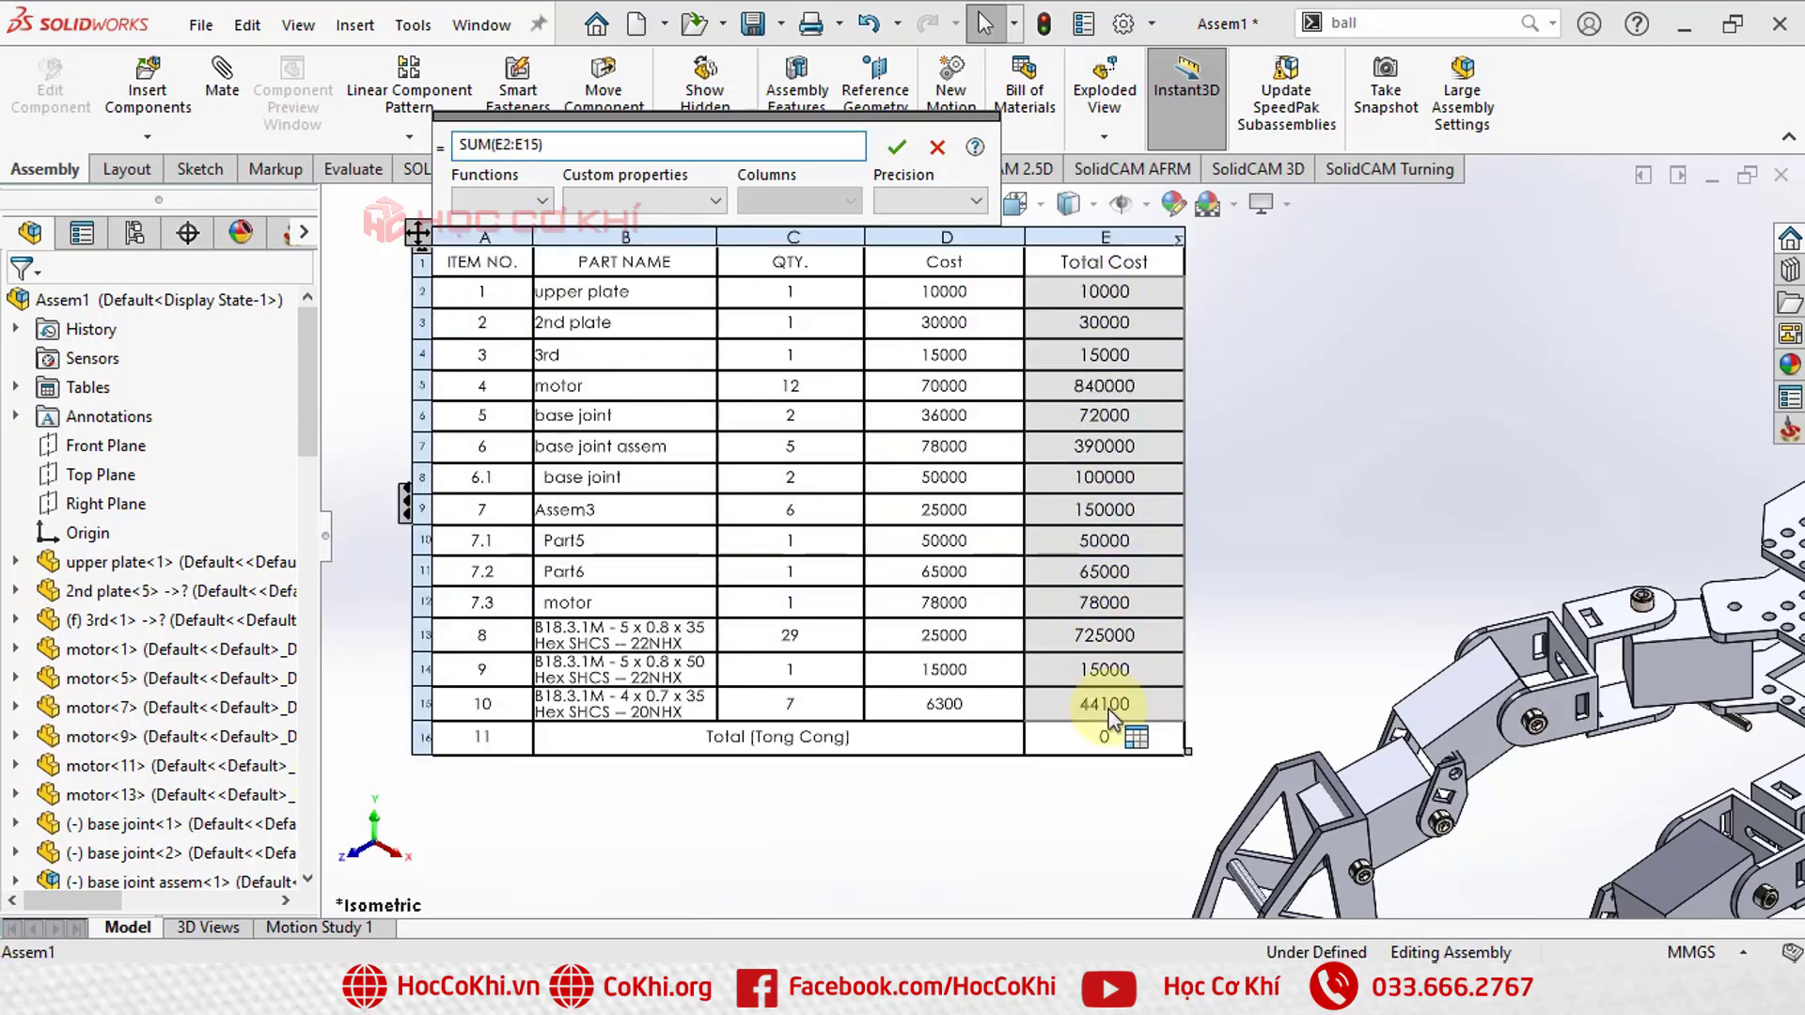
{"action": "left_click", "coordinate": [894, 148]}
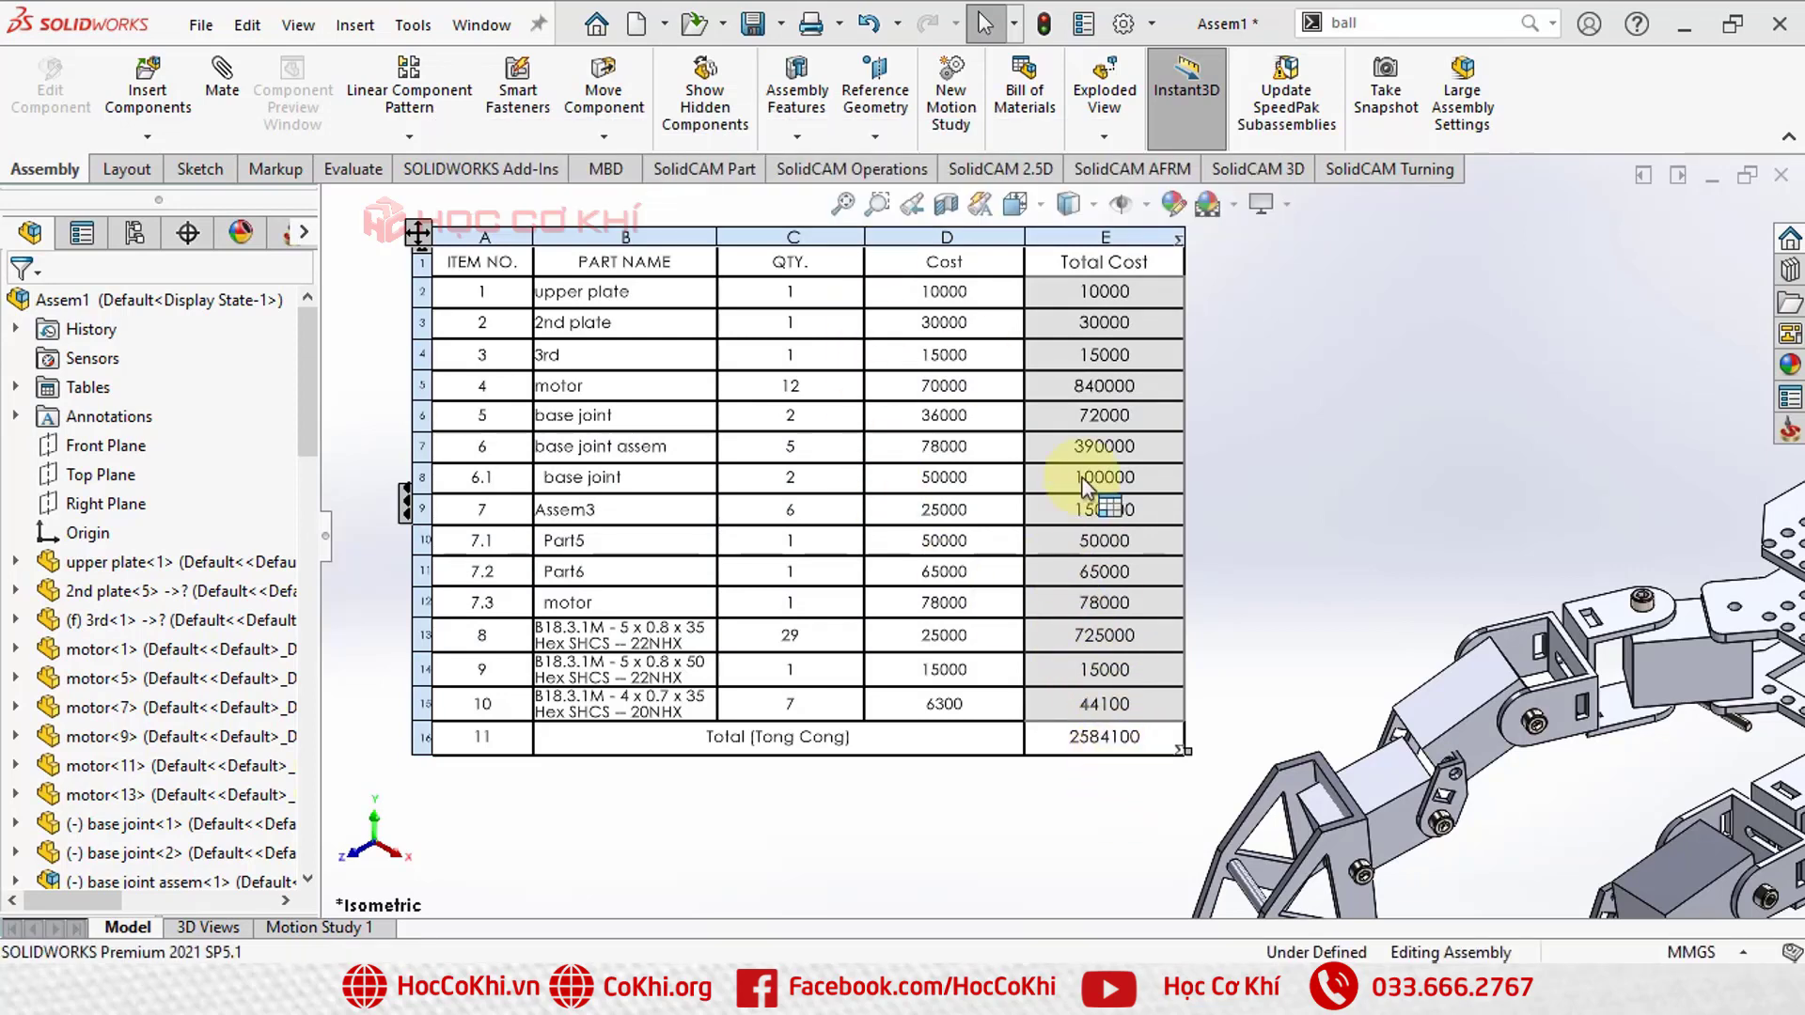
Step: Exit table editing and zoom around to review the finished BOM and hexapod model
{"action": "left_click", "coordinate": [1175, 613]}
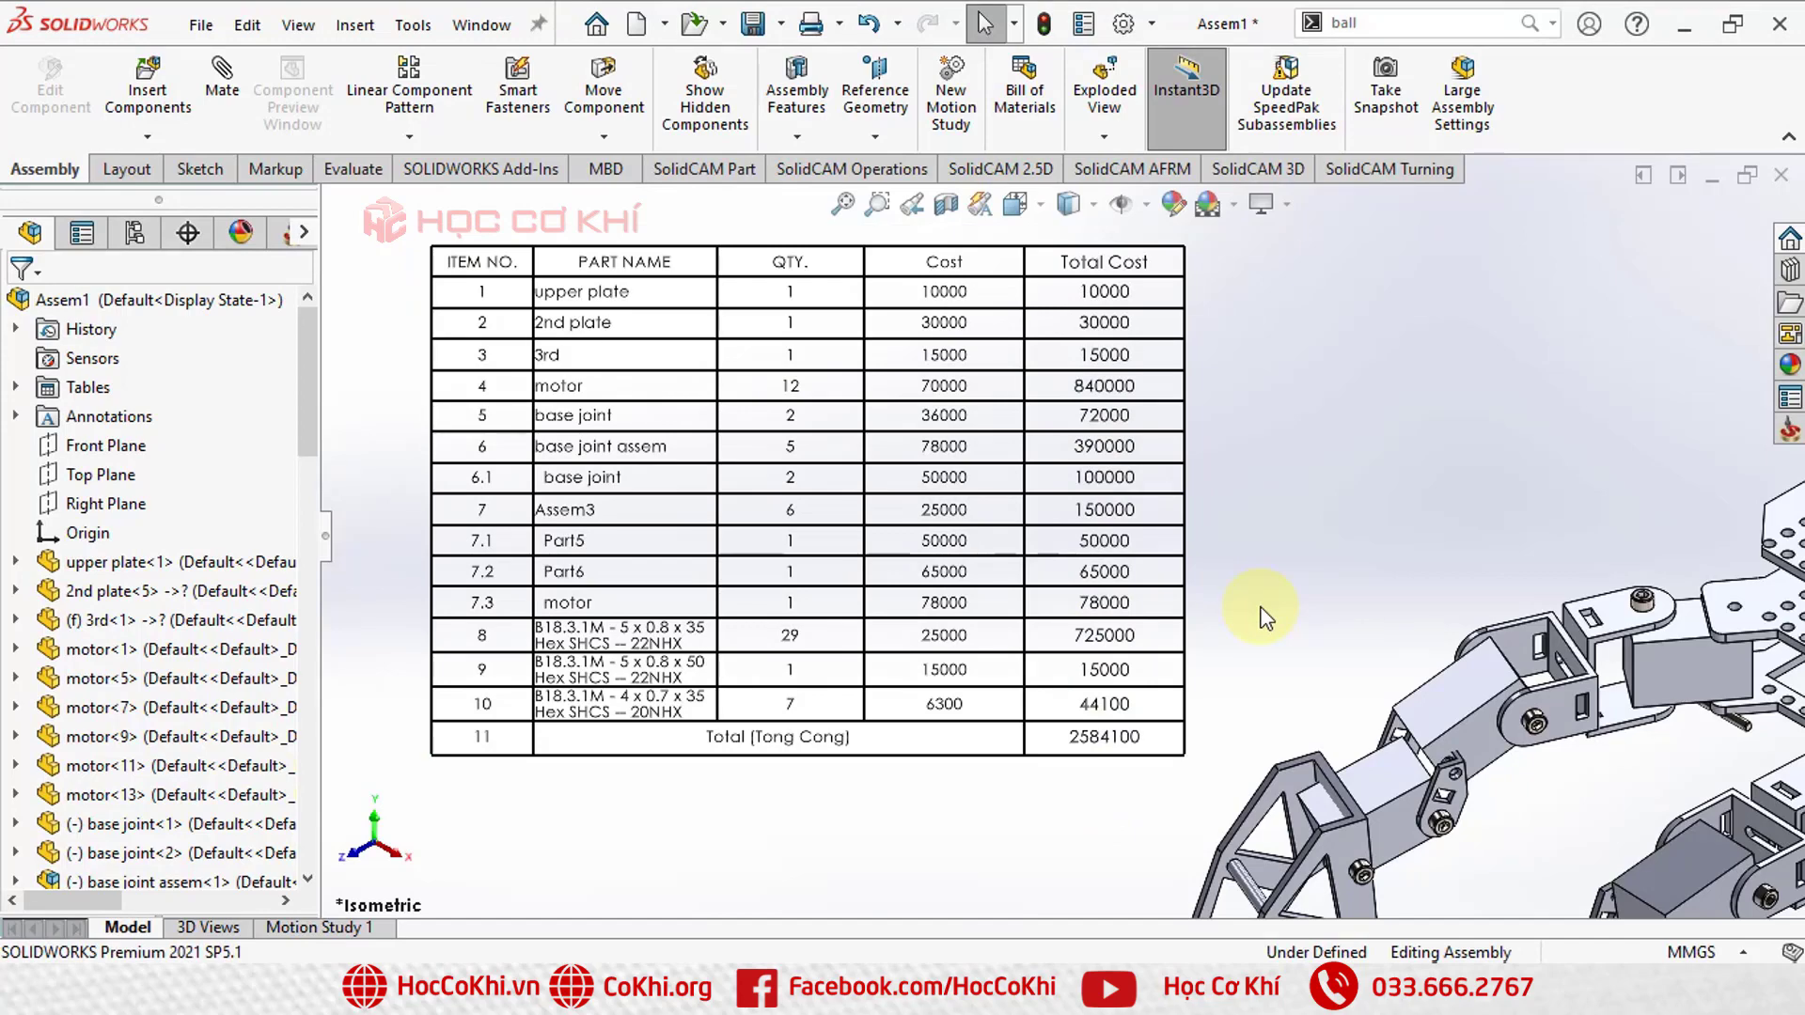
{"action": "scroll", "coordinate": [1264, 615], "scroll_direction": "down", "scroll_amount": 2}
{"action": "scroll", "coordinate": [779, 432], "scroll_direction": "up", "scroll_amount": 5}
{"action": "scroll", "coordinate": [597, 404], "scroll_direction": "down", "scroll_amount": 2}
{"action": "scroll", "coordinate": [591, 419], "scroll_direction": "down", "scroll_amount": 2}
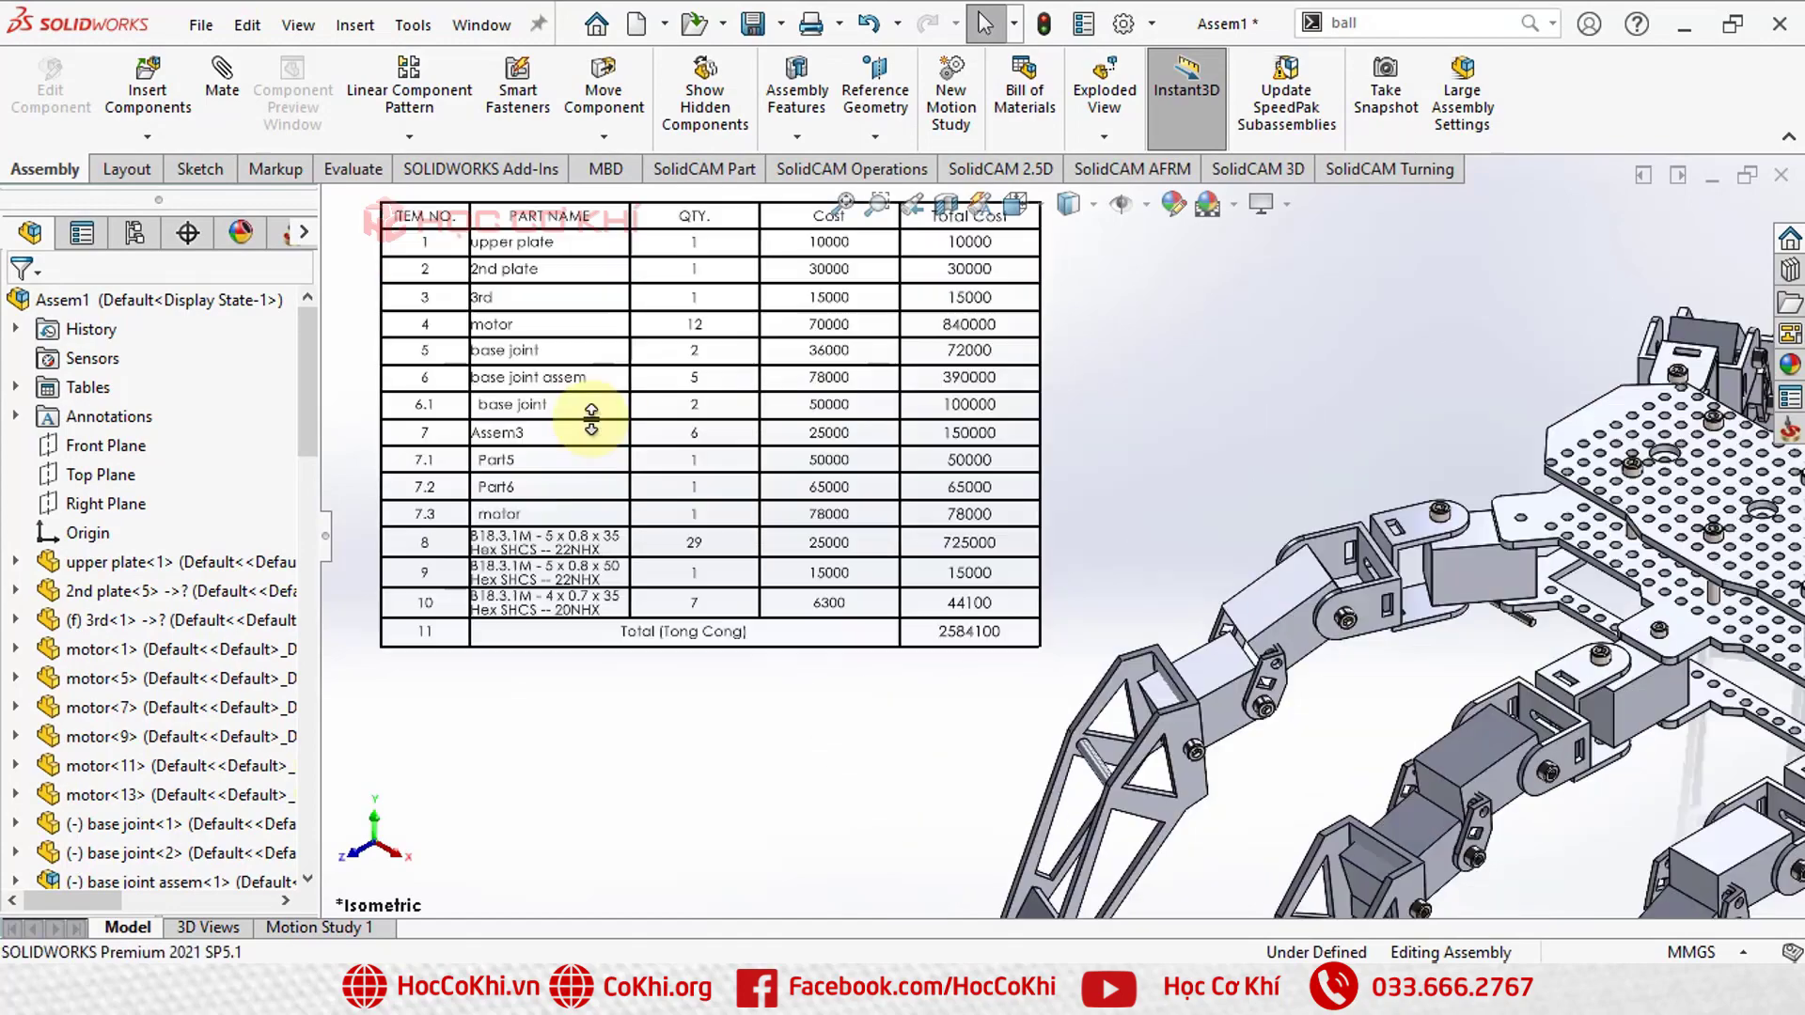
{"action": "scroll", "coordinate": [591, 418], "scroll_direction": "up", "scroll_amount": 1}
{"action": "scroll", "coordinate": [592, 404], "scroll_direction": "down", "scroll_amount": 1}
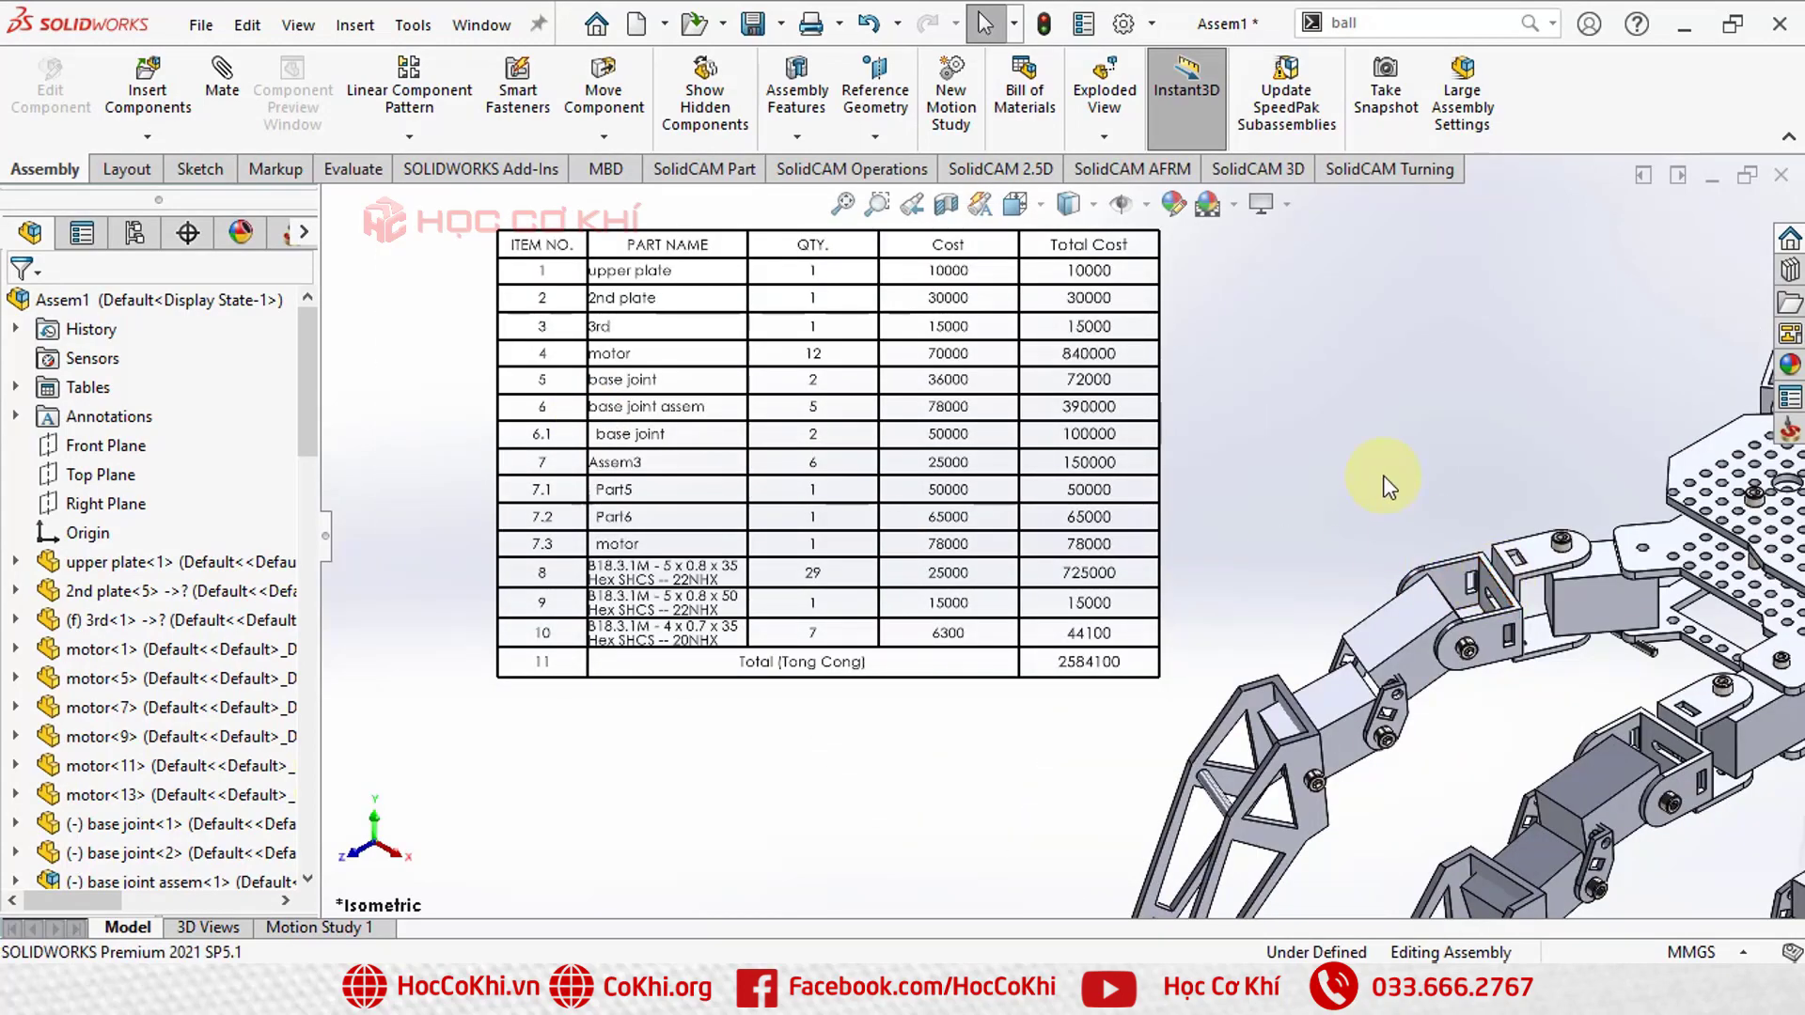
{"action": "scroll", "coordinate": [1420, 481], "scroll_direction": "up", "scroll_amount": 1}
{"action": "scroll", "coordinate": [1548, 639], "scroll_direction": "up", "scroll_amount": 1}
{"action": "scroll", "coordinate": [1547, 639], "scroll_direction": "down", "scroll_amount": 1}
{"action": "scroll", "coordinate": [1547, 640], "scroll_direction": "down", "scroll_amount": 1}
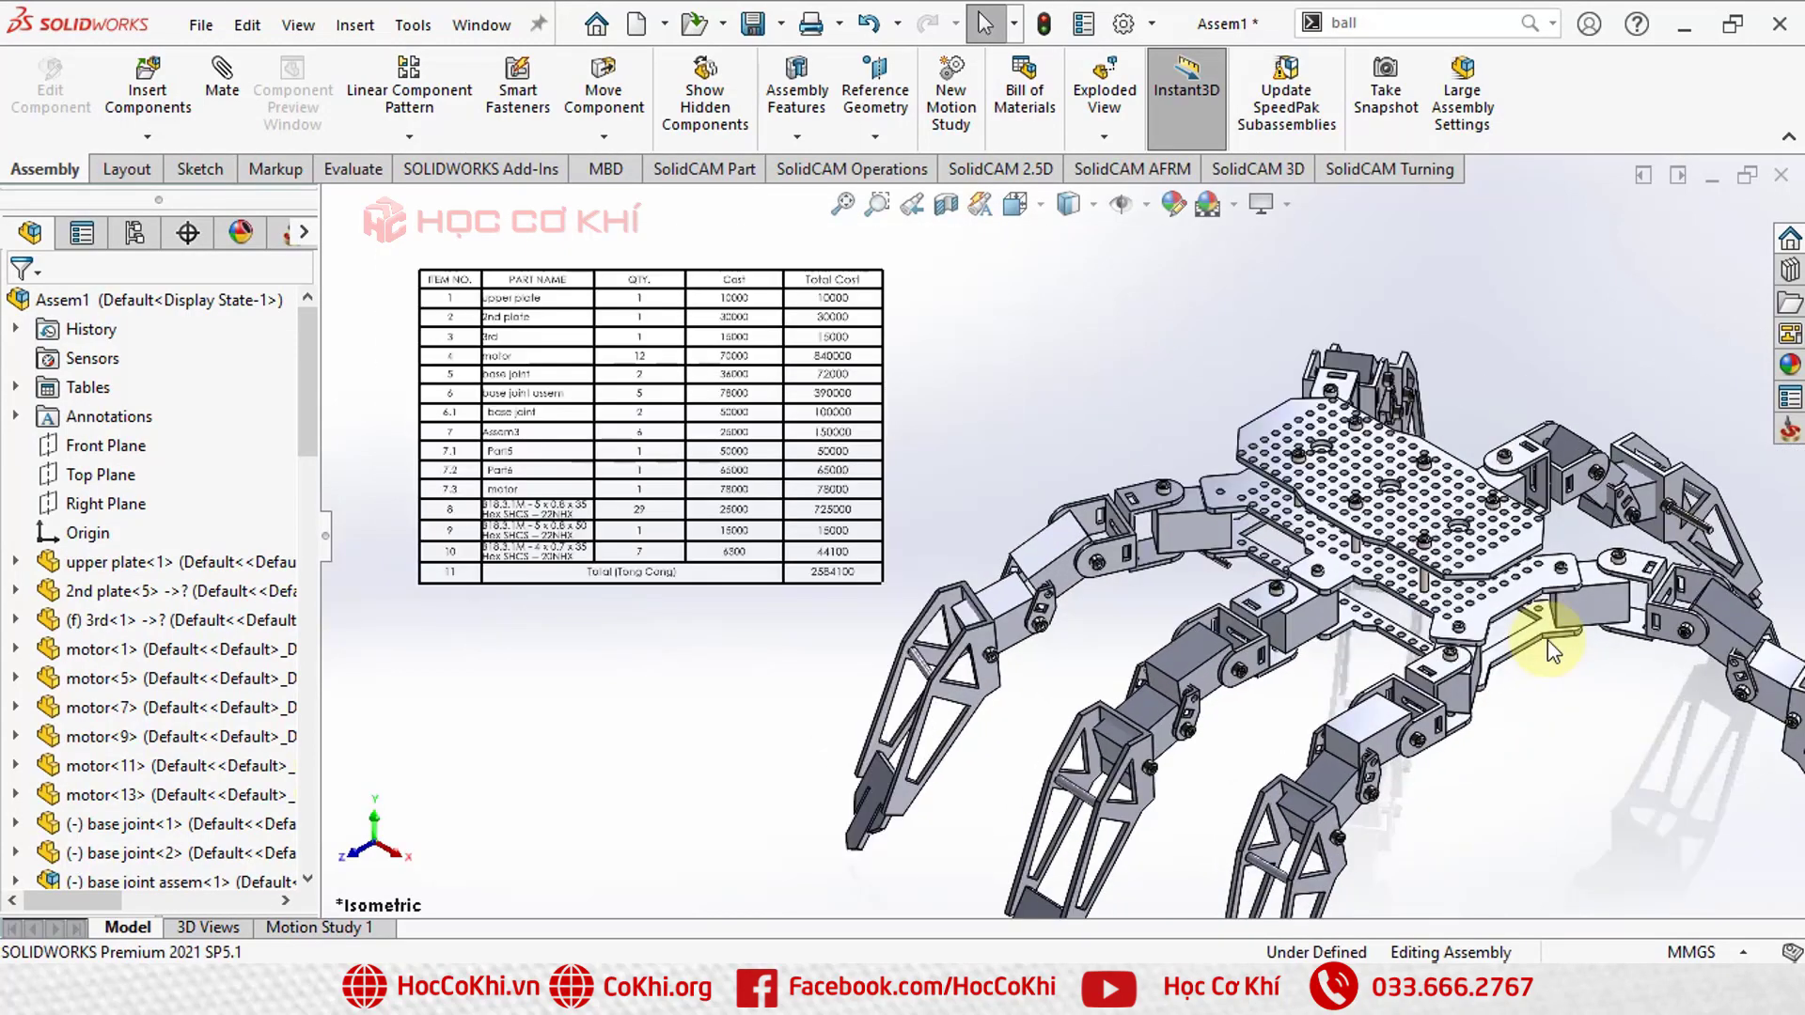